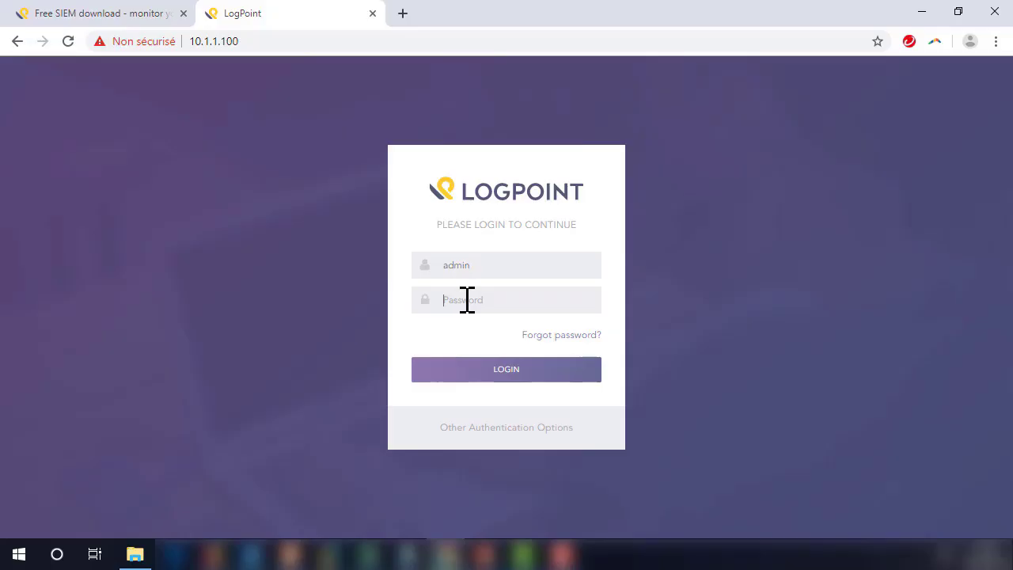
# Log in to the LogPoint web interface as admin by entering the account password
pyautogui.write('••••••••')
pyautogui.press('Return')
pyautogui.write('••••••••')
pyautogui.press('Return')
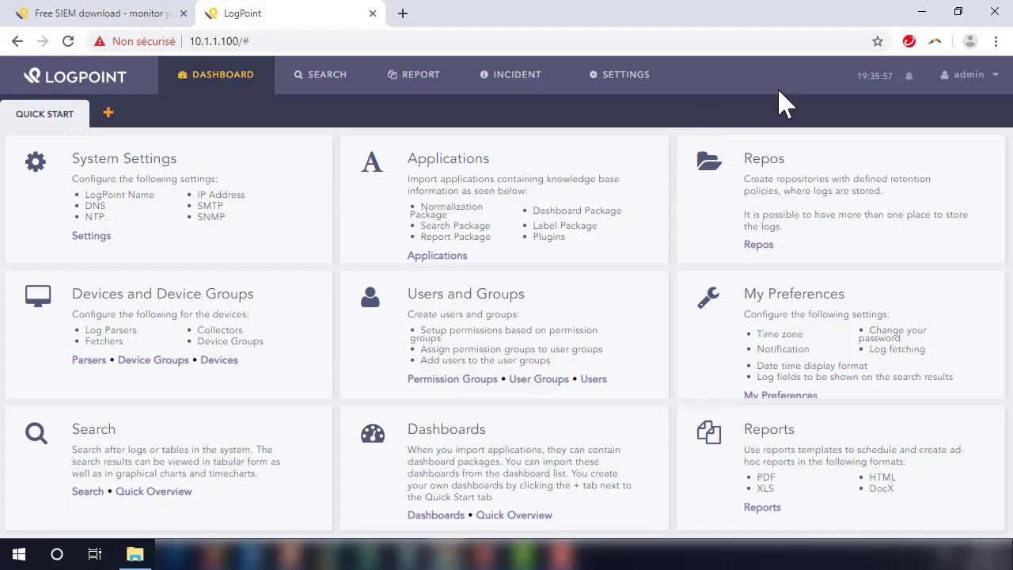
# Open the admin account's preferences and enable the search help pop-up in the search settings
pyautogui.click(967, 77)
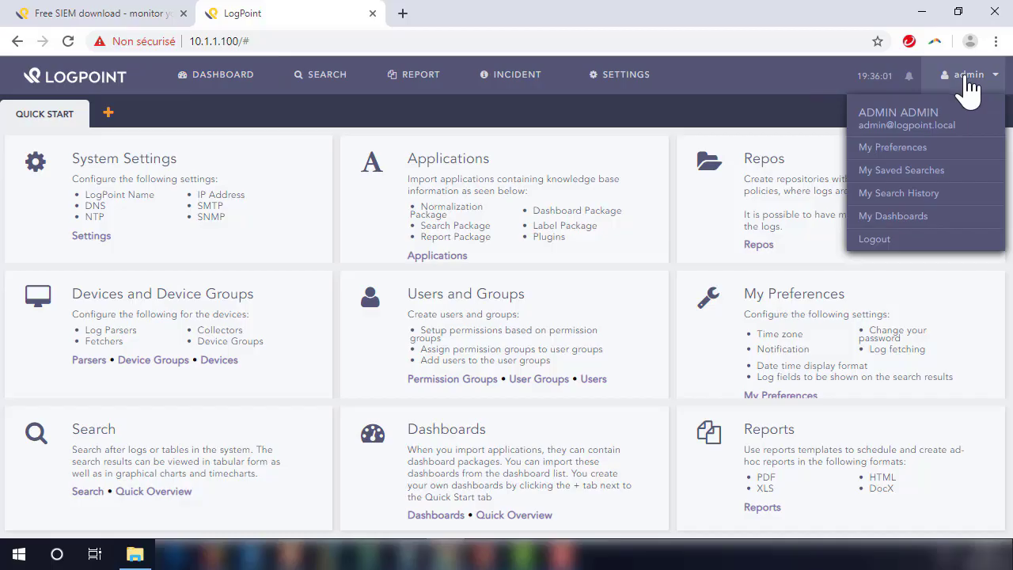
pyautogui.click(924, 150)
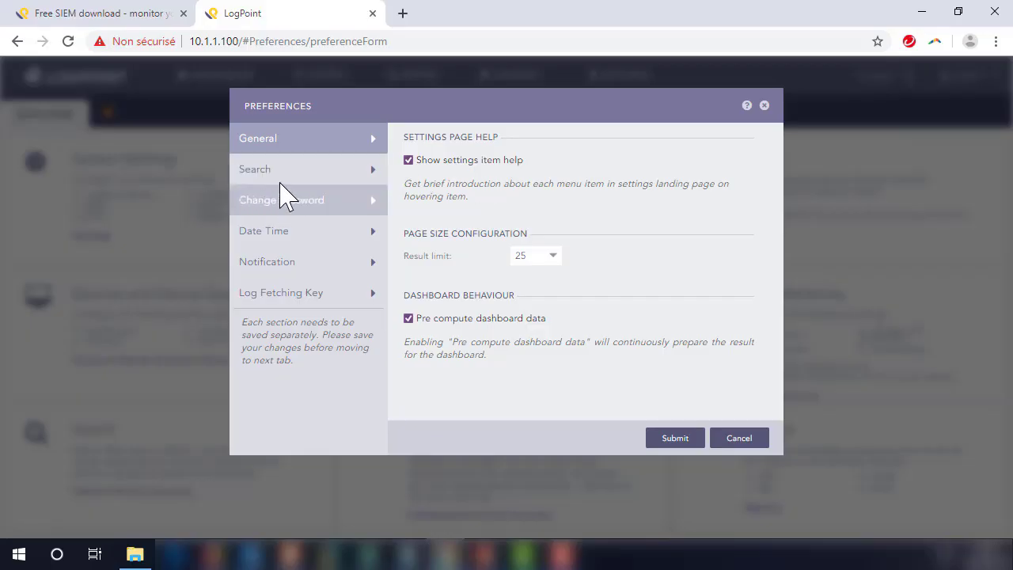
pyautogui.click(291, 169)
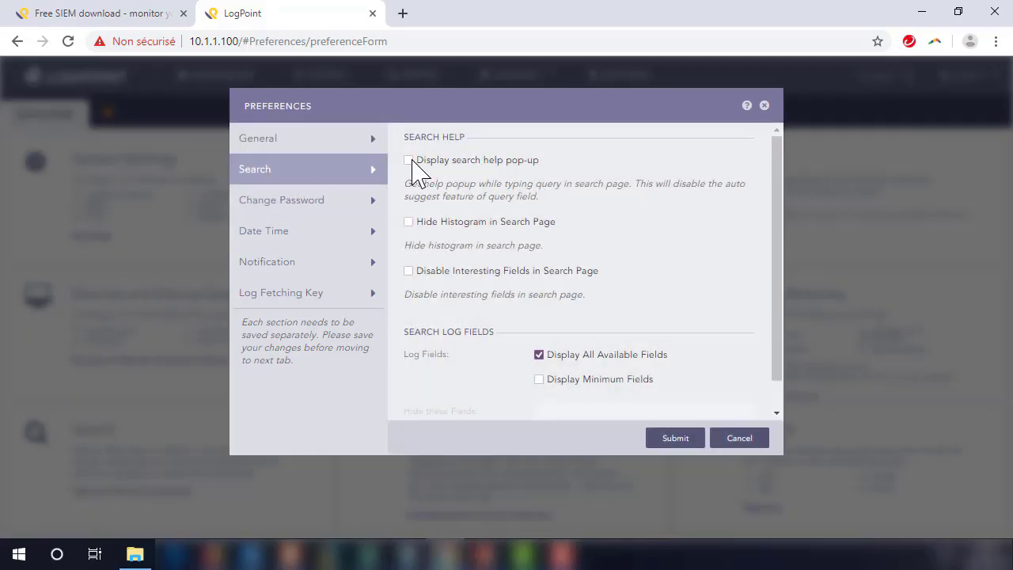
pyautogui.click(408, 160)
pyautogui.scroll(-1, 705, 283)
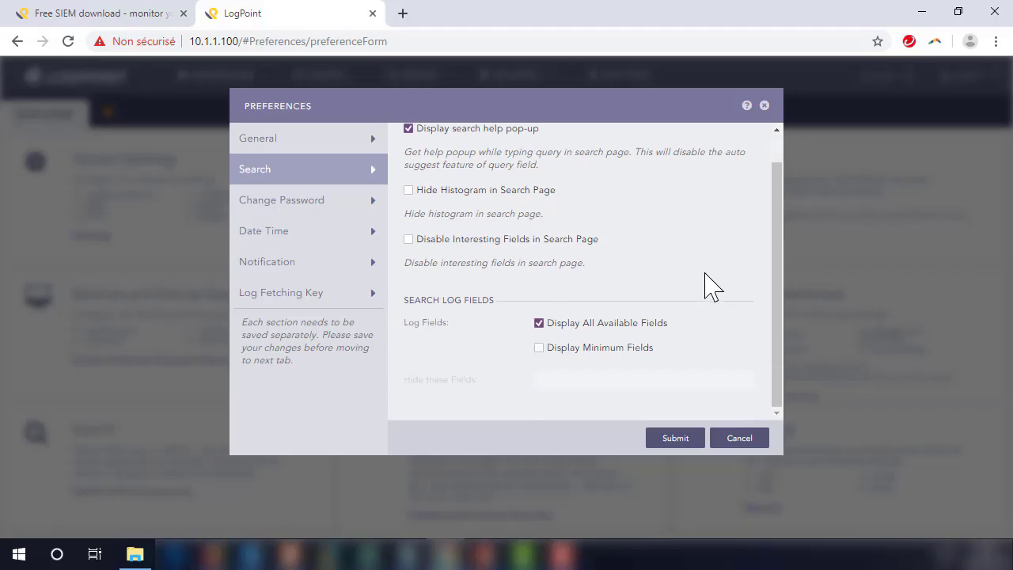
# Review the password change, date and time, notification and log fetching key preferences, and close the preferences without saving
pyautogui.click(285, 211)
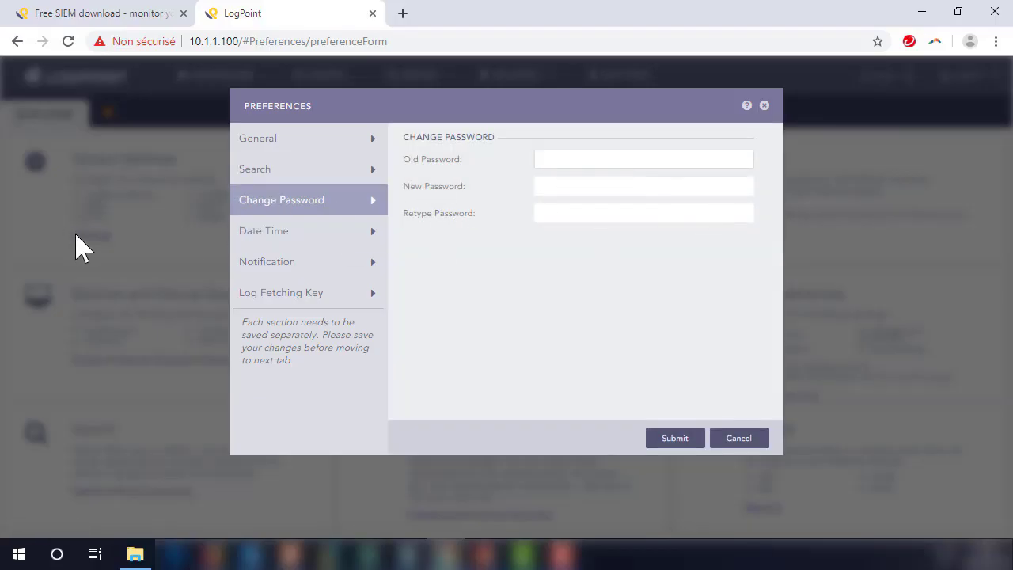
pyautogui.click(257, 234)
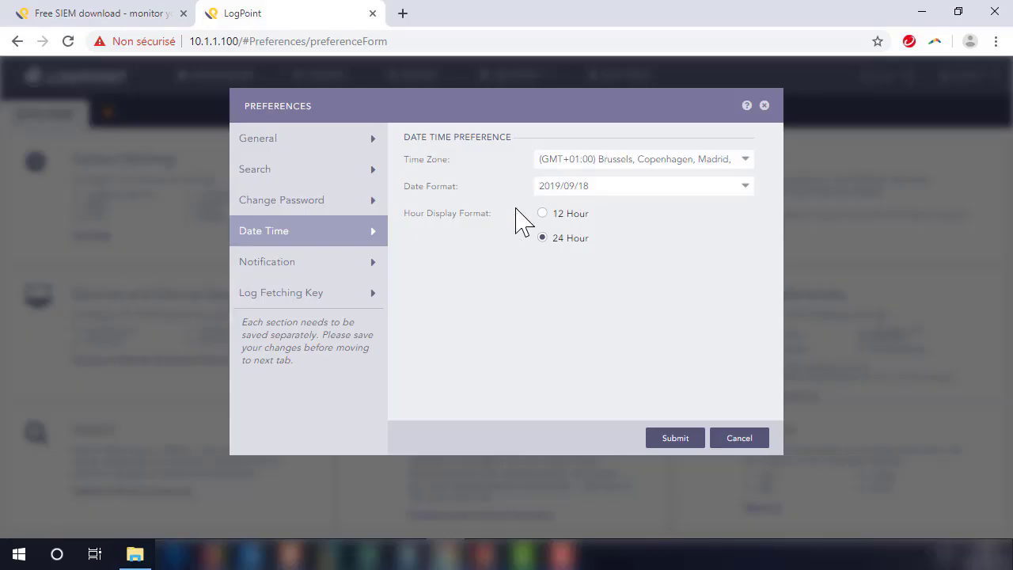
pyautogui.click(266, 269)
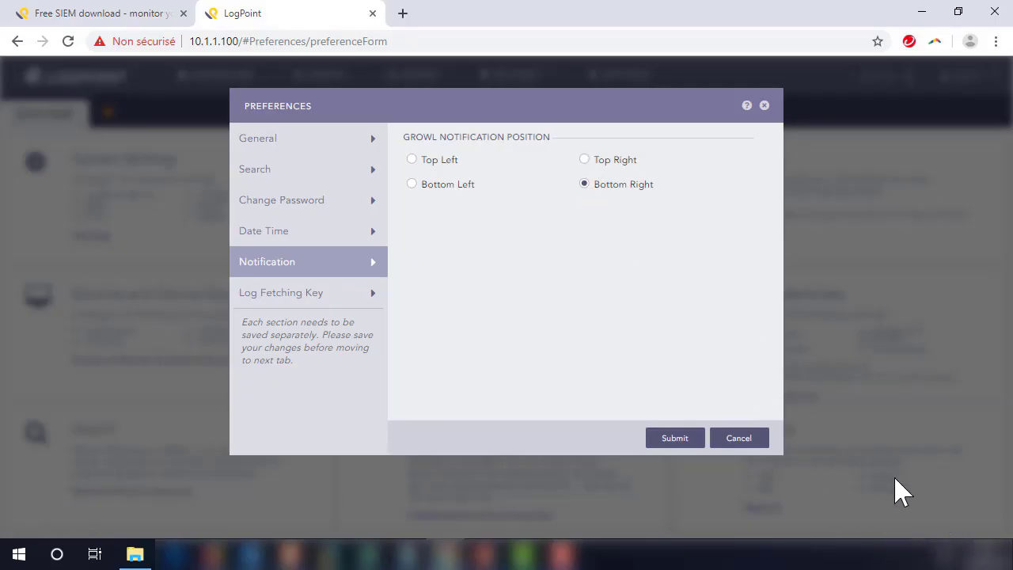
pyautogui.click(287, 296)
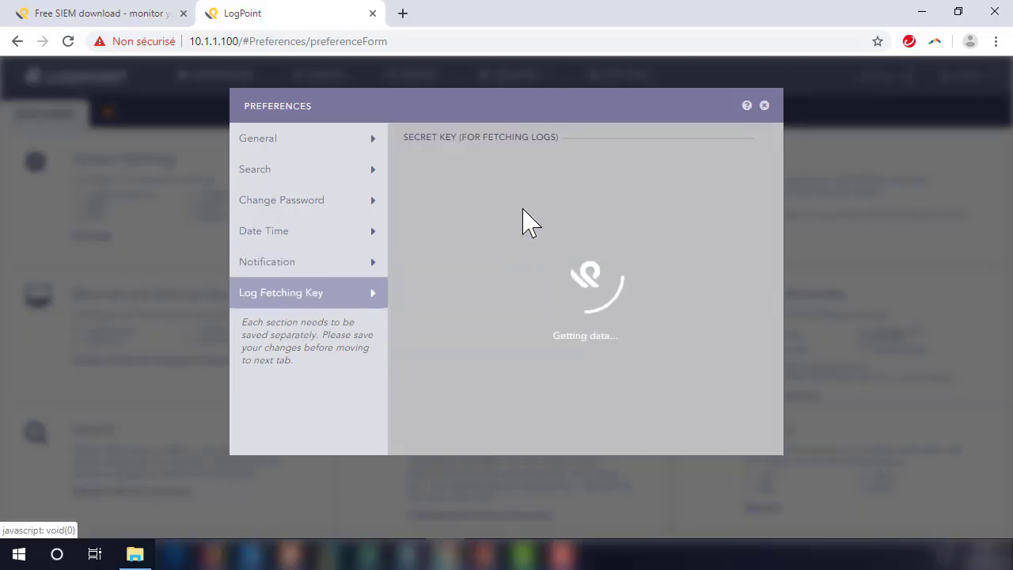
pyautogui.moveTo(599, 165); pyautogui.dragTo(419, 163)
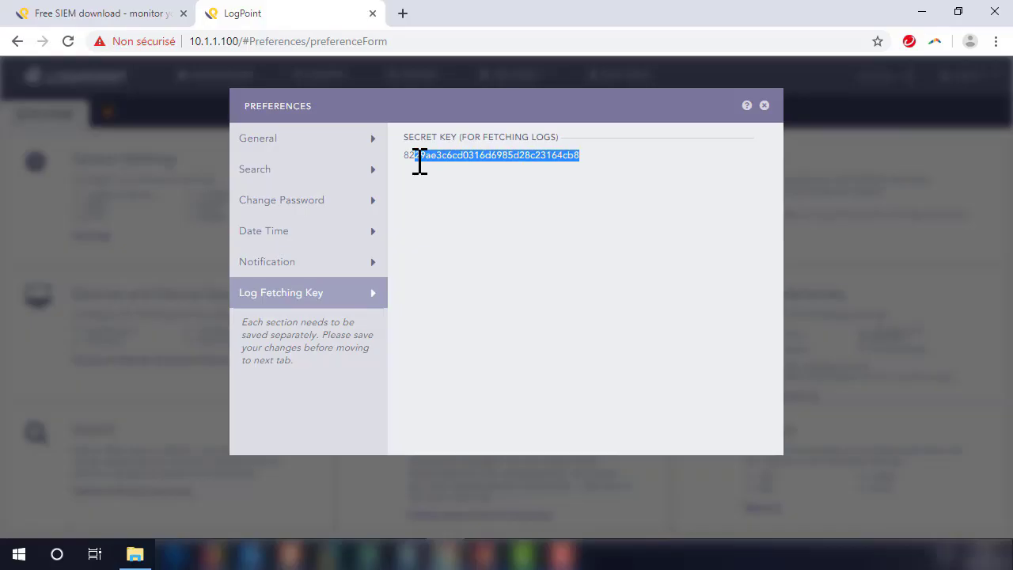
pyautogui.click(765, 106)
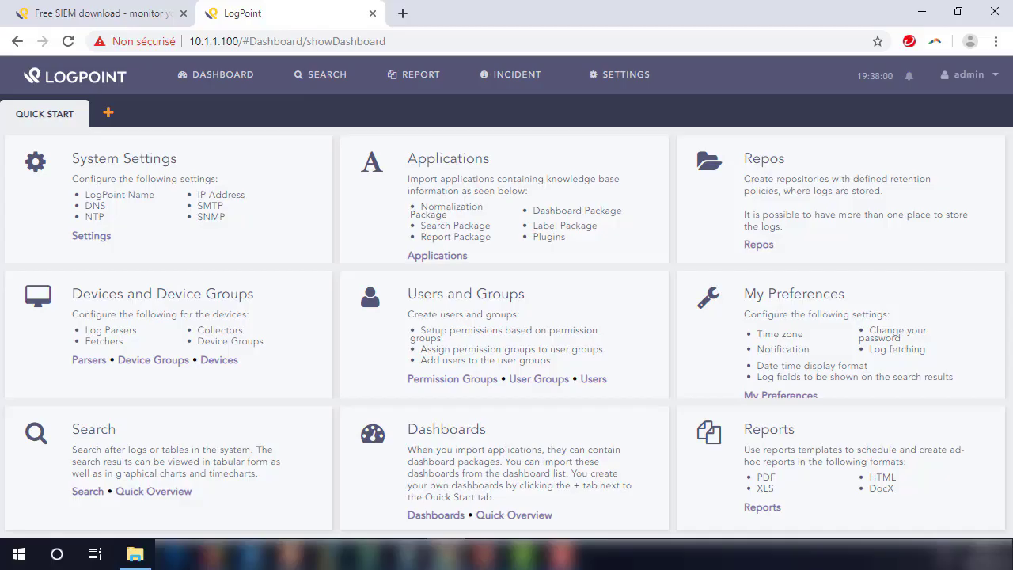
# Open System Monitor in the system settings and examine the dashboard's message rate and disk usage figures
pyautogui.click(604, 78)
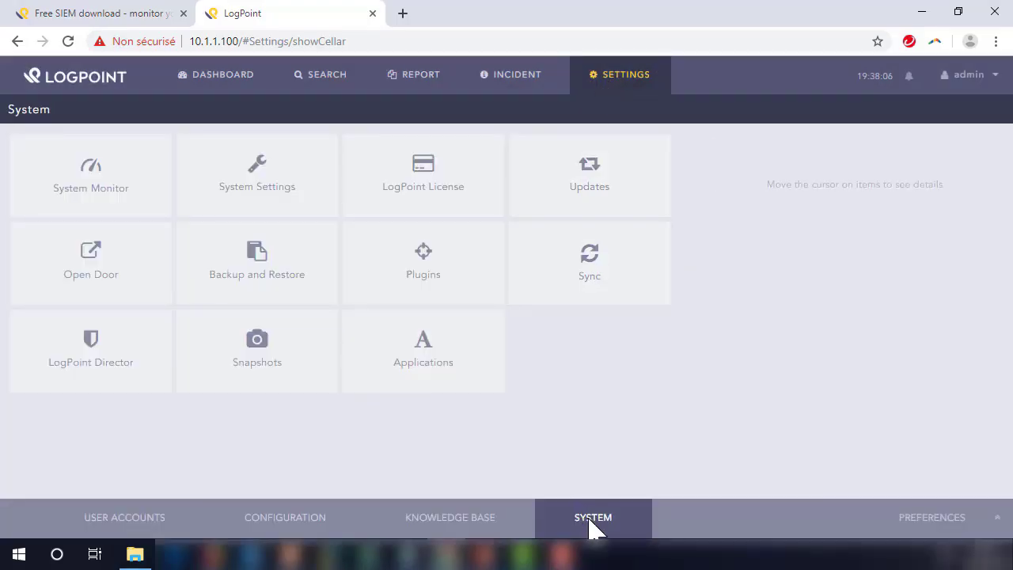
pyautogui.click(111, 176)
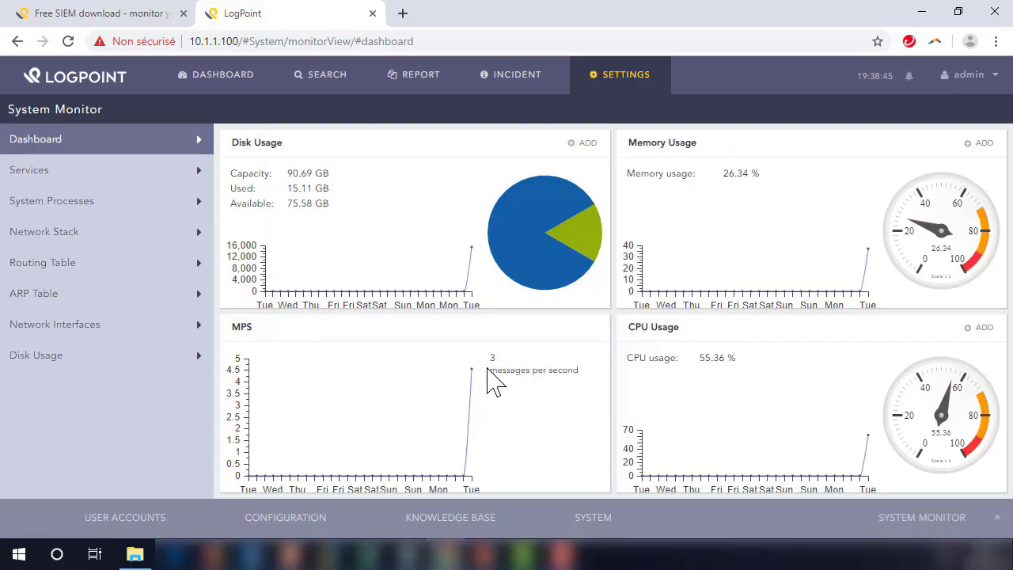
pyautogui.moveTo(499, 360); pyautogui.dragTo(482, 357)
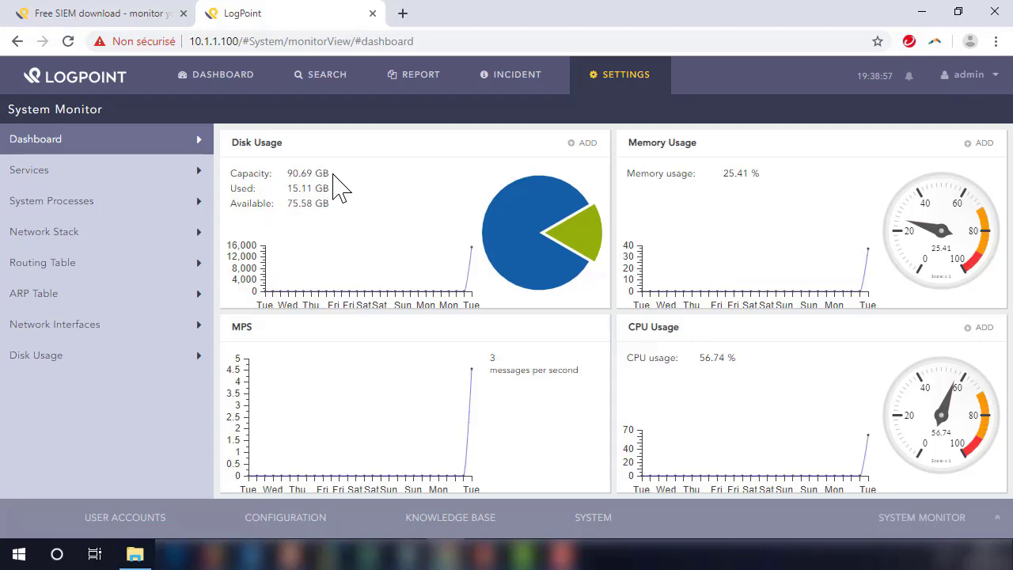
pyautogui.moveTo(339, 199); pyautogui.dragTo(292, 171)
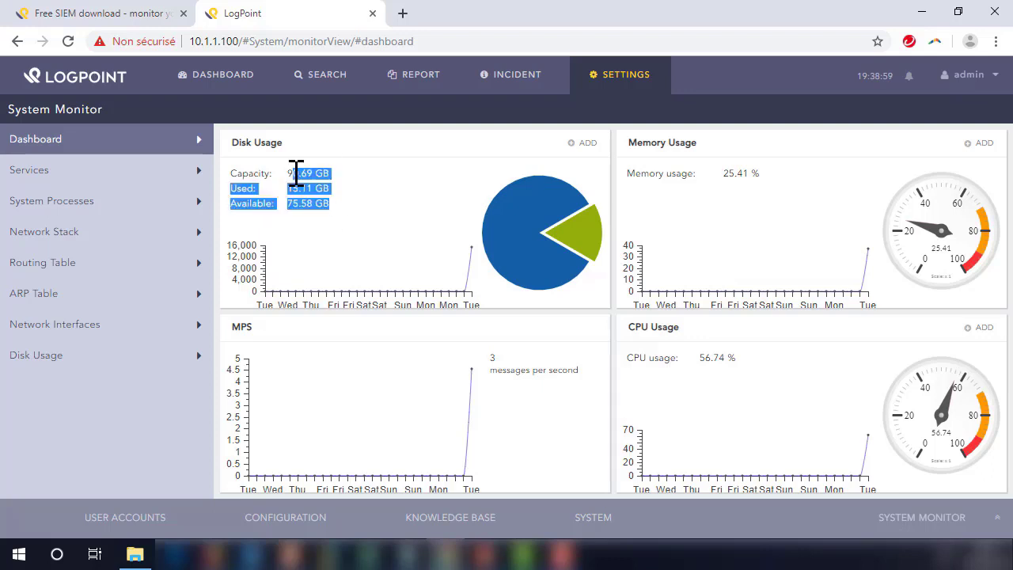
pyautogui.doubleClick(290, 173)
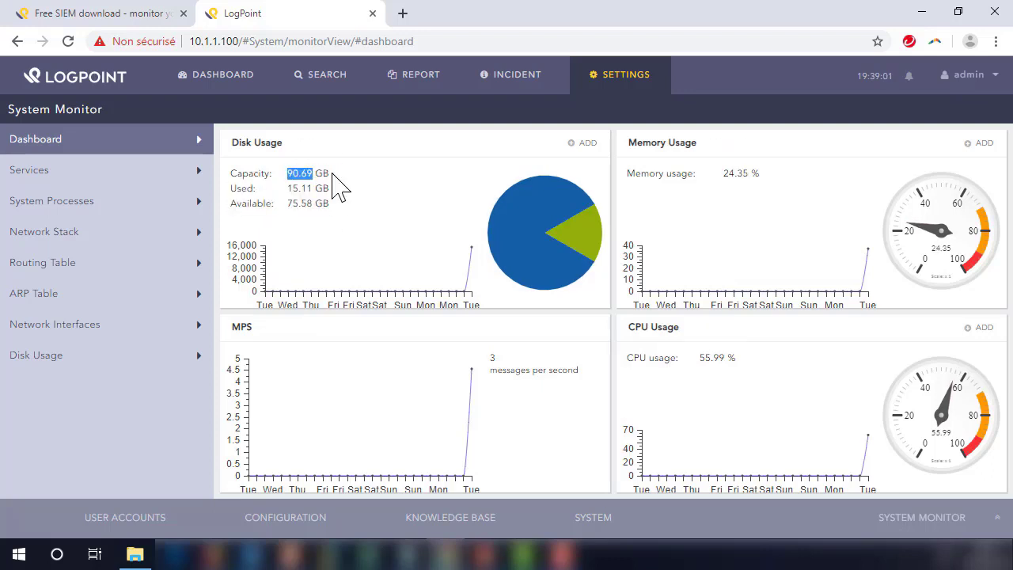
pyautogui.moveTo(287, 173); pyautogui.dragTo(322, 174)
pyautogui.moveTo(331, 205); pyautogui.dragTo(273, 202)
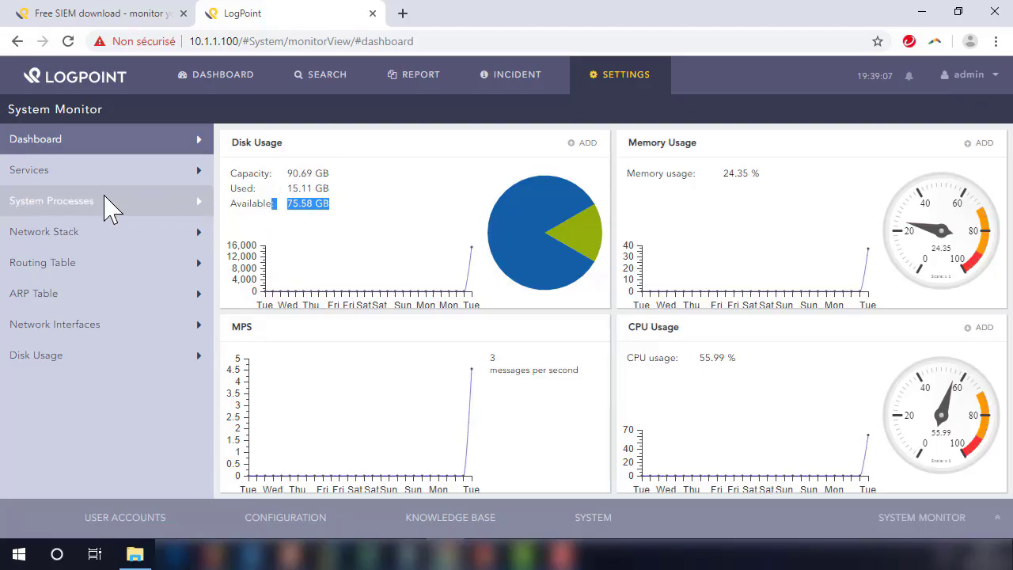
# Examine the full list of LogPoint services and their statuses in System Monitor
pyautogui.click(42, 177)
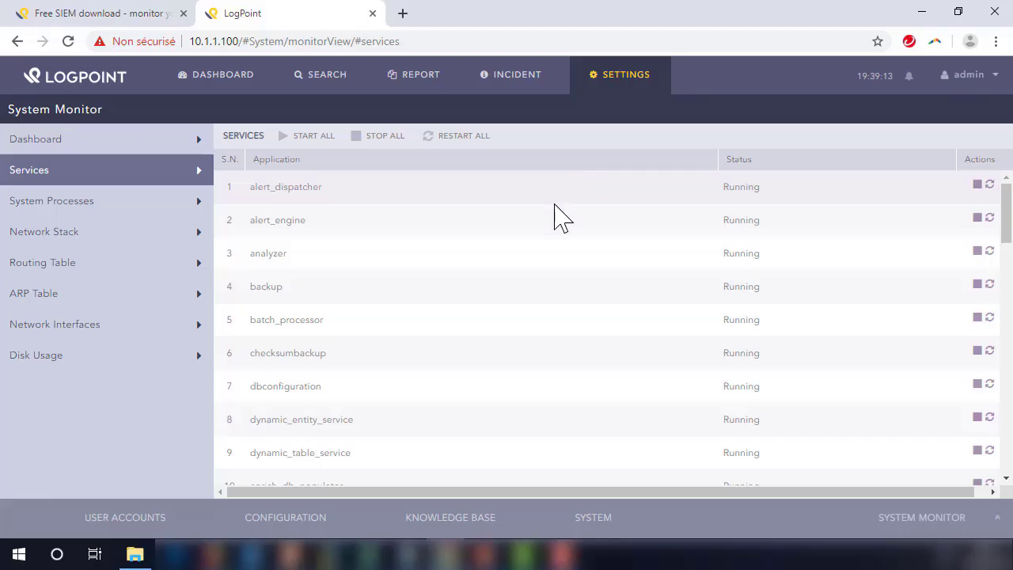
pyautogui.scroll(-6, 592, 247)
pyautogui.scroll(-3, 592, 247)
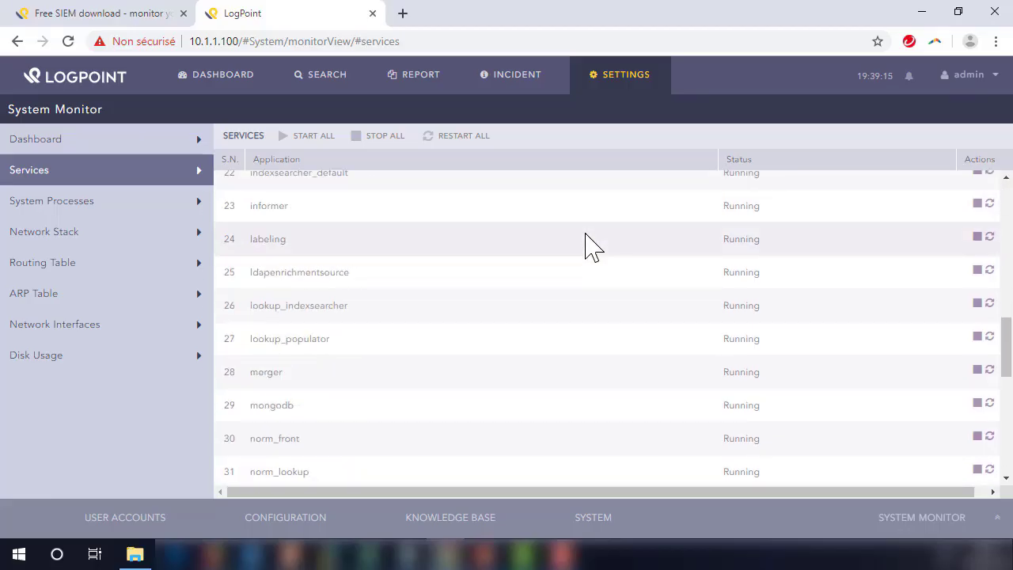
pyautogui.scroll(10, 592, 247)
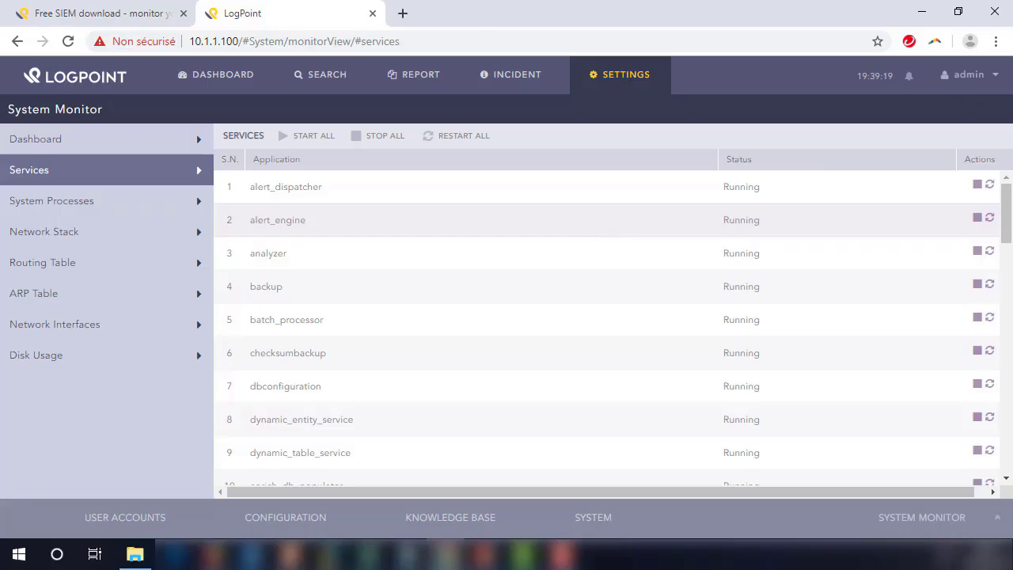
pyautogui.moveTo(1010, 222); pyautogui.dragTo(1002, 388)
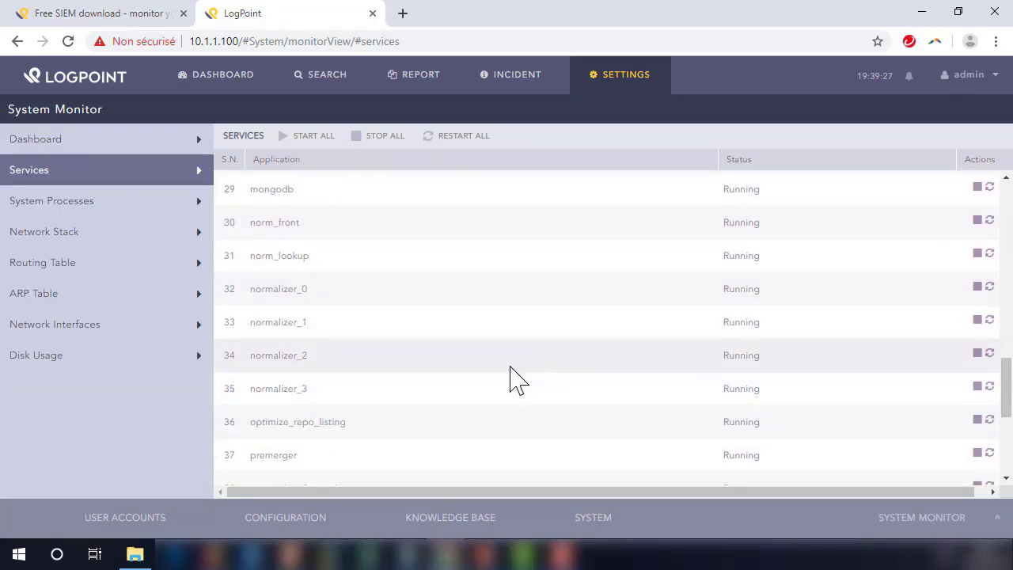
pyautogui.moveTo(1008, 386); pyautogui.dragTo(1006, 309)
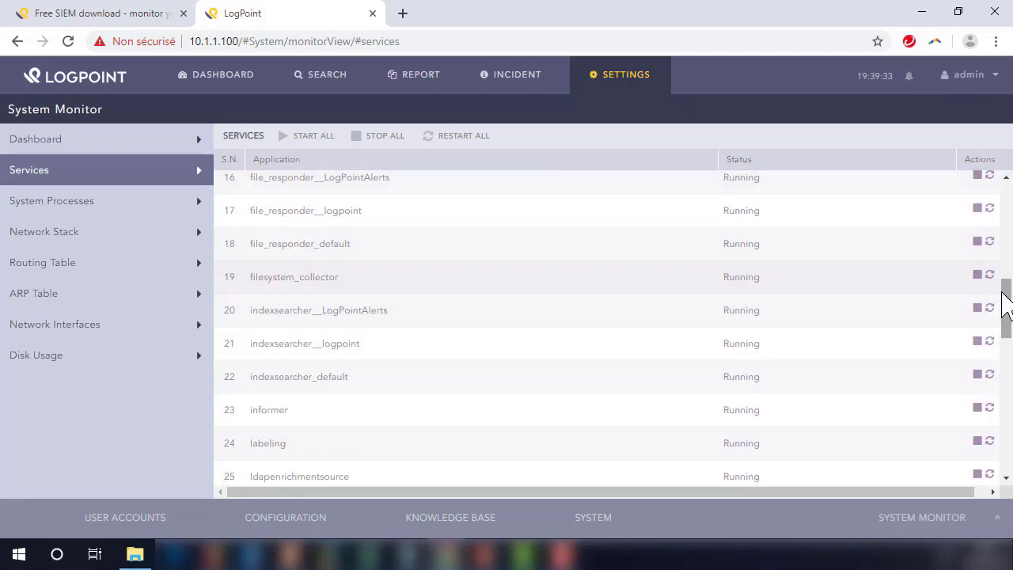
pyautogui.moveTo(1003, 293); pyautogui.dragTo(1002, 388)
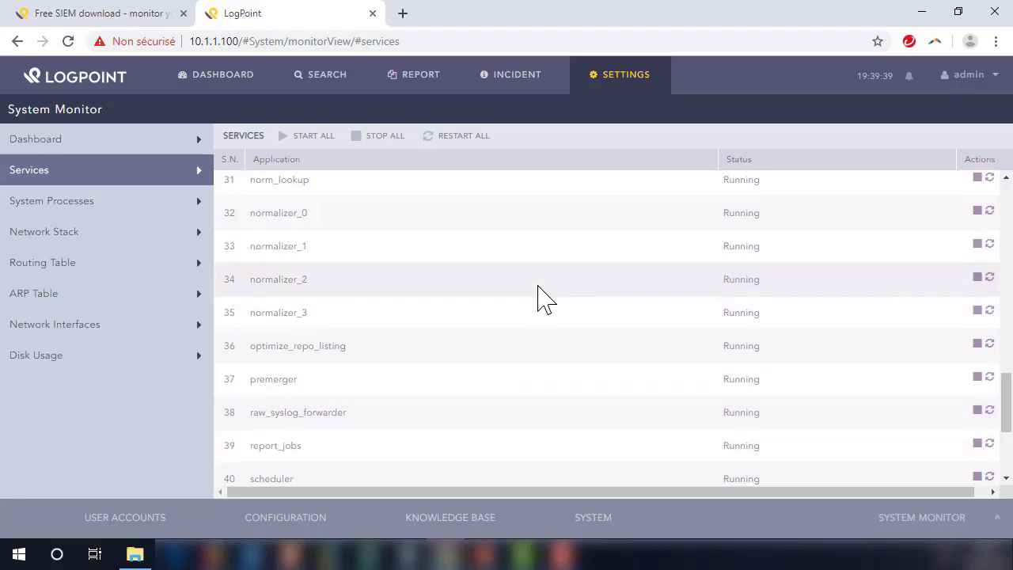
pyautogui.scroll(-3, 538, 298)
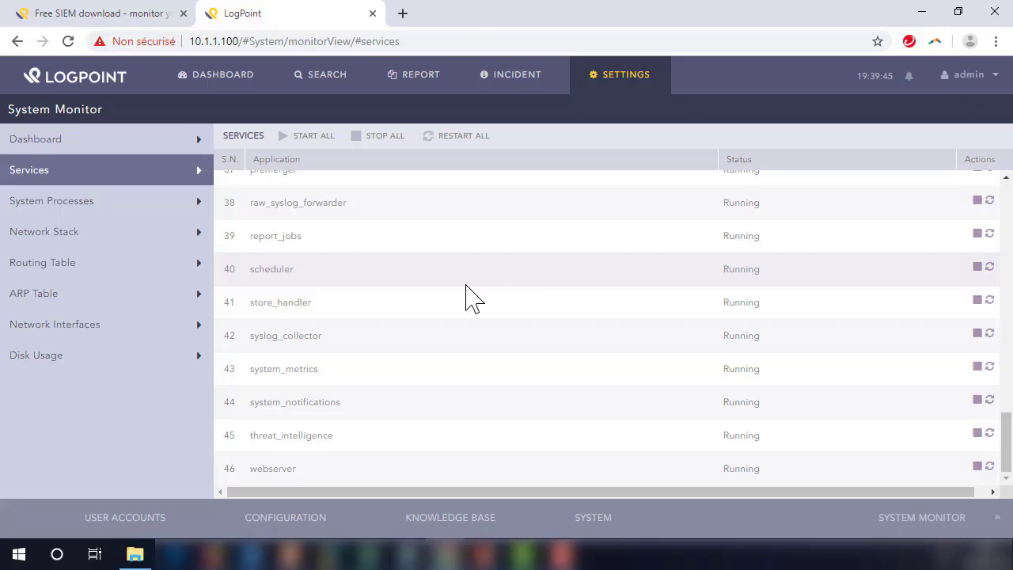
pyautogui.scroll(8, 467, 298)
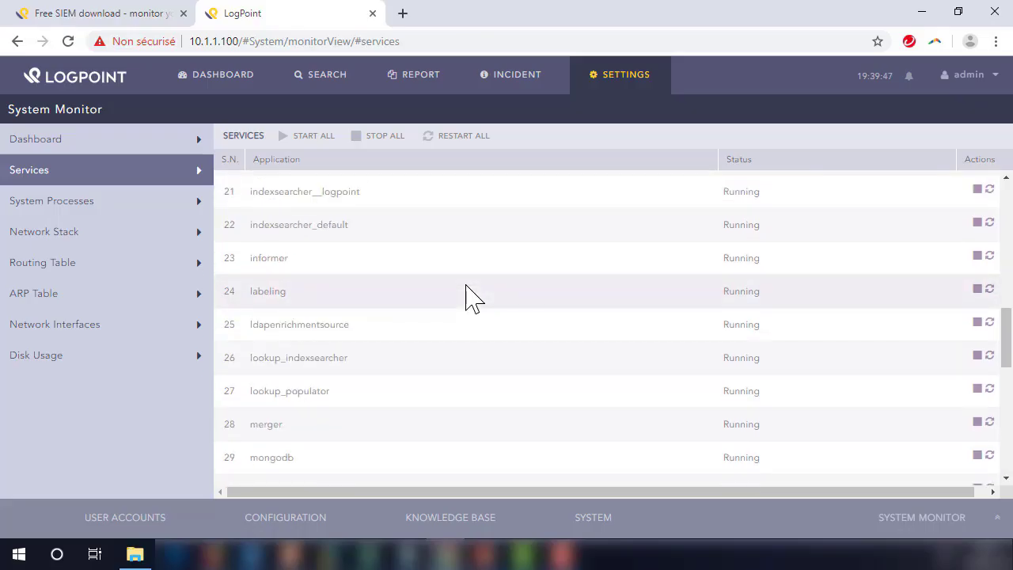
# Inspect the system processes and the network stack statistics, including the Tcp section
pyautogui.click(75, 204)
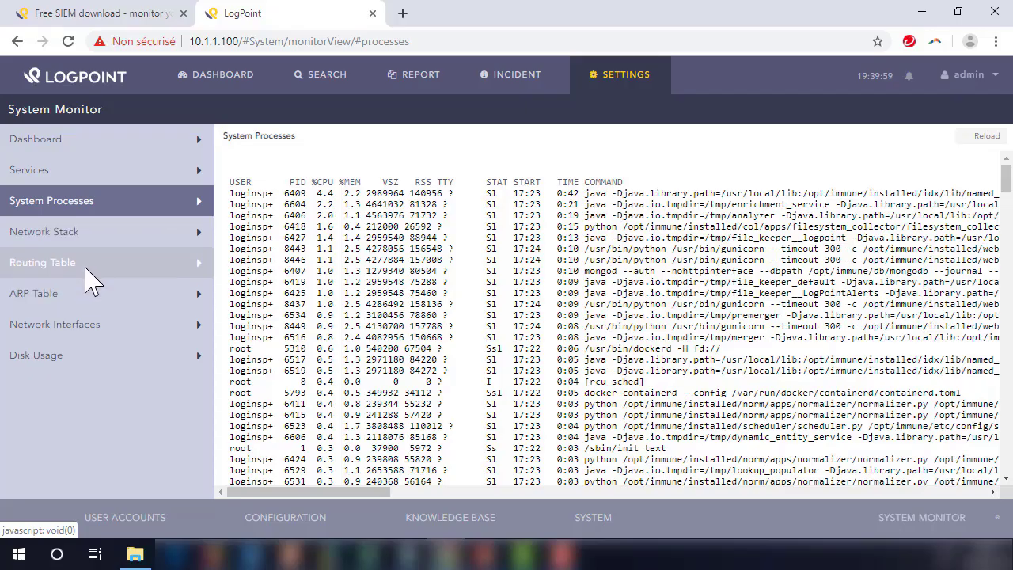
pyautogui.click(93, 236)
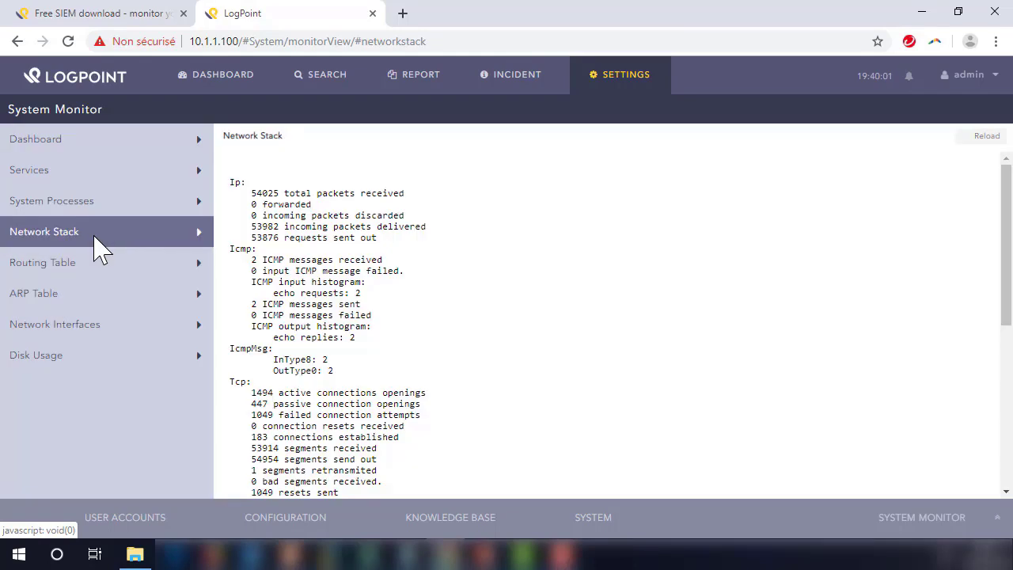
pyautogui.scroll(-1, 558, 334)
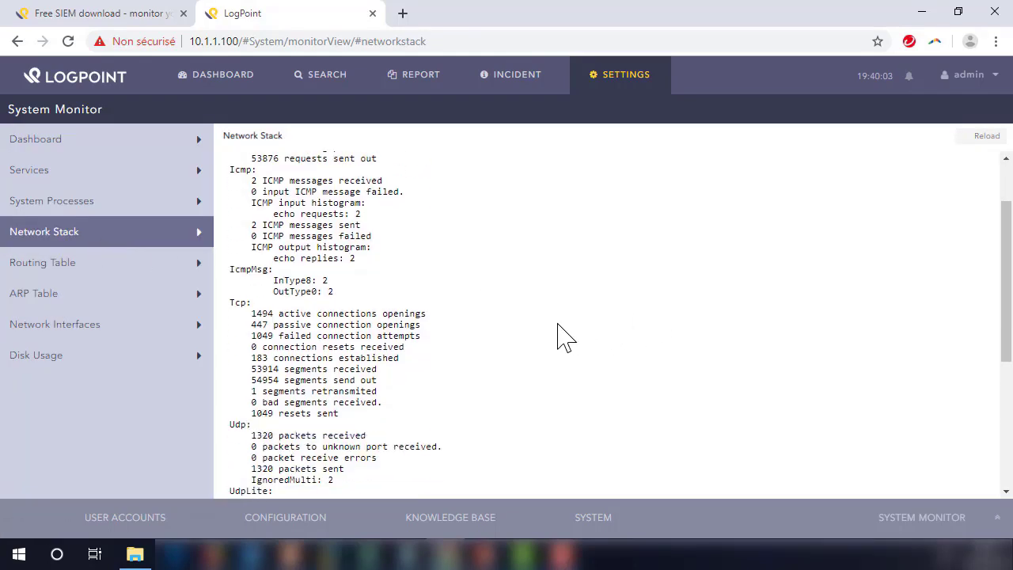
pyautogui.scroll(1, 558, 335)
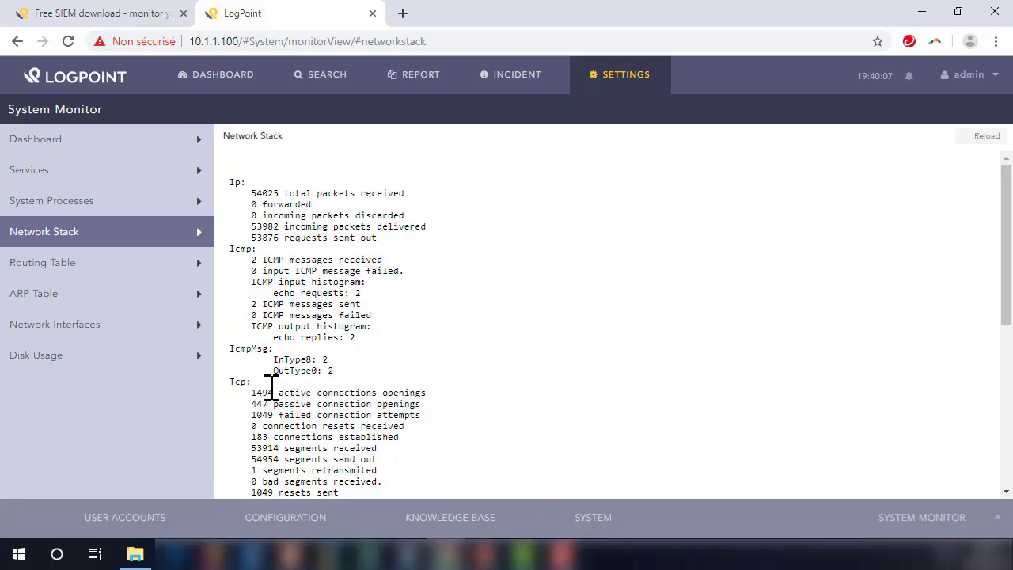
pyautogui.tripleClick(260, 382)
pyautogui.scroll(-5, 348, 400)
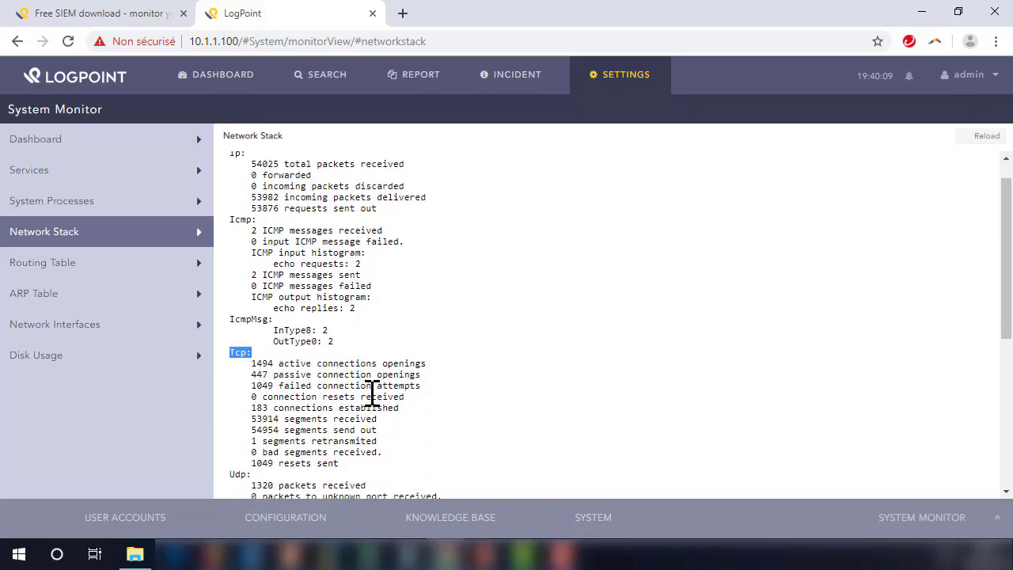
# Inspect the routing table, ARP table, network interfaces and disk usage, highlighting the file system mounted on /opt
pyautogui.click(68, 269)
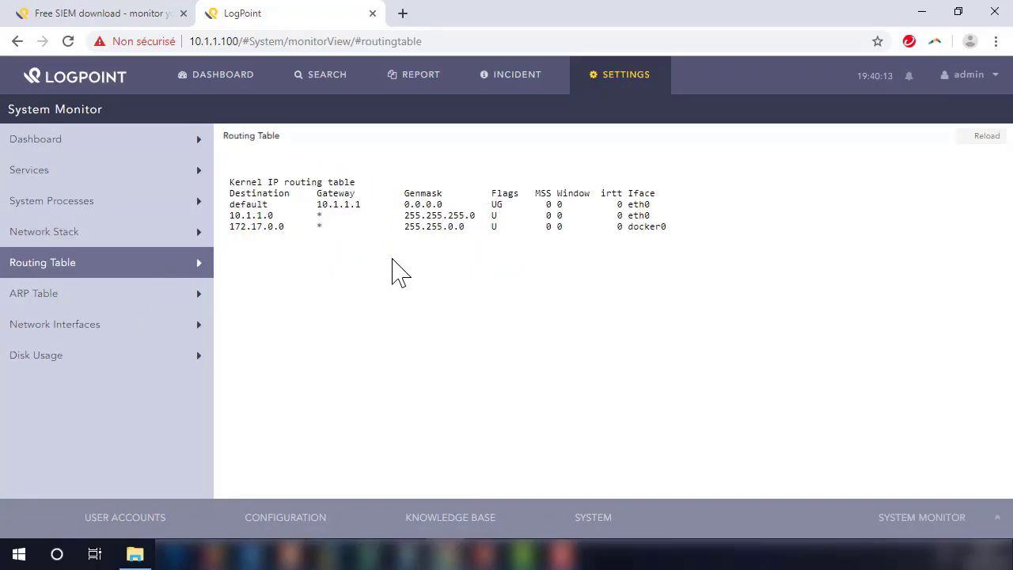
pyautogui.click(127, 292)
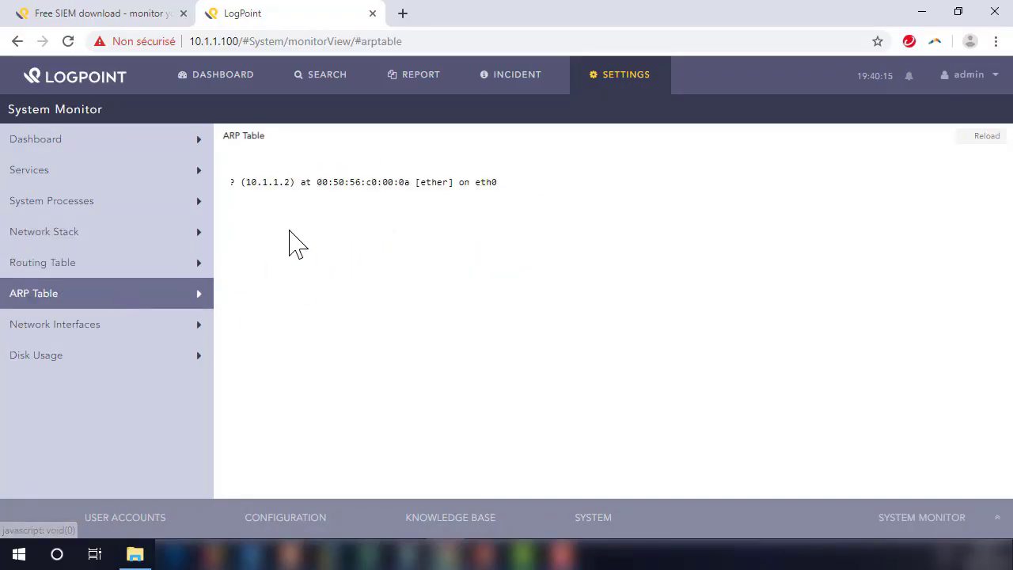
pyautogui.click(79, 326)
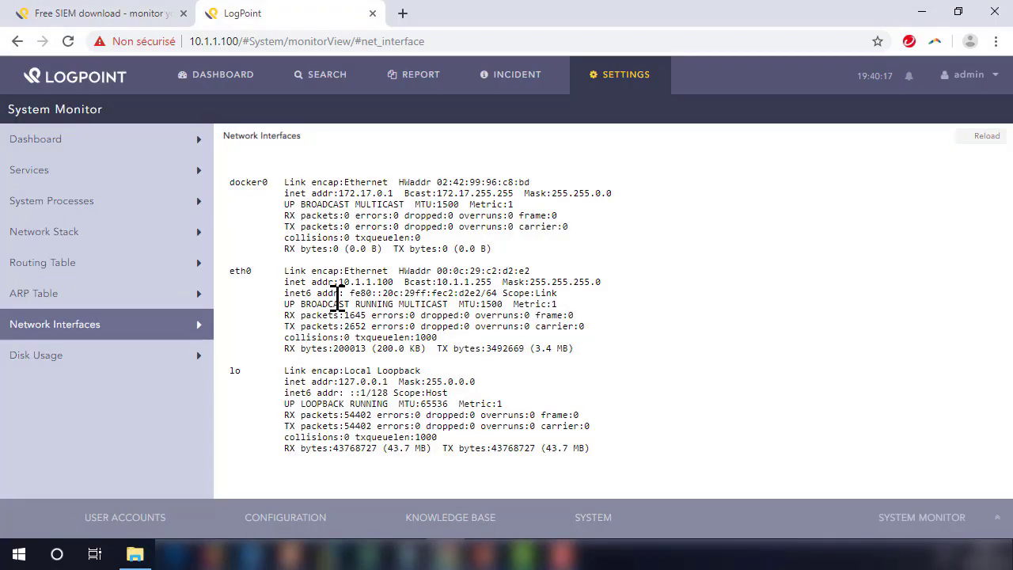
pyautogui.click(16, 365)
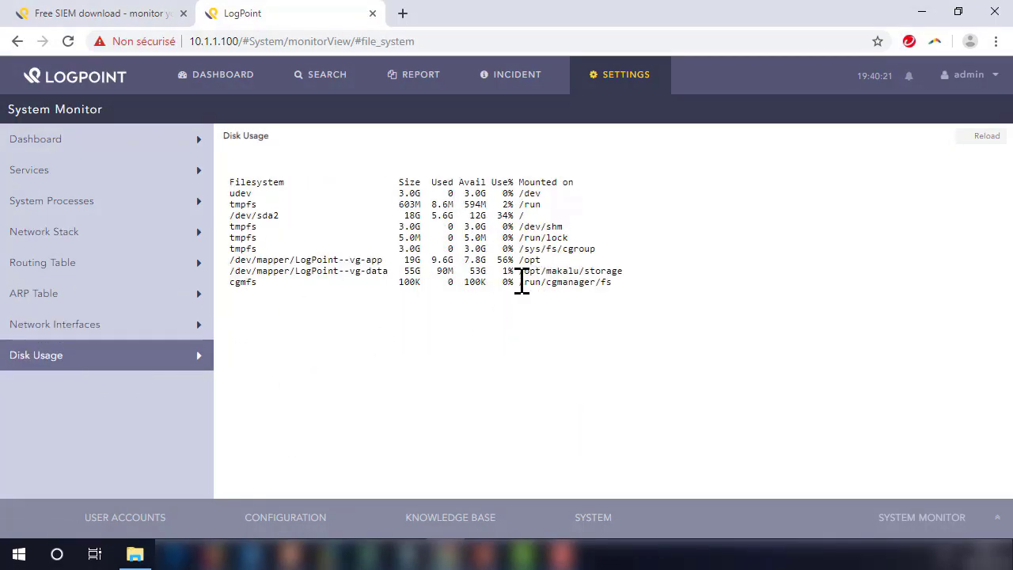
pyautogui.moveTo(542, 262); pyautogui.dragTo(232, 269)
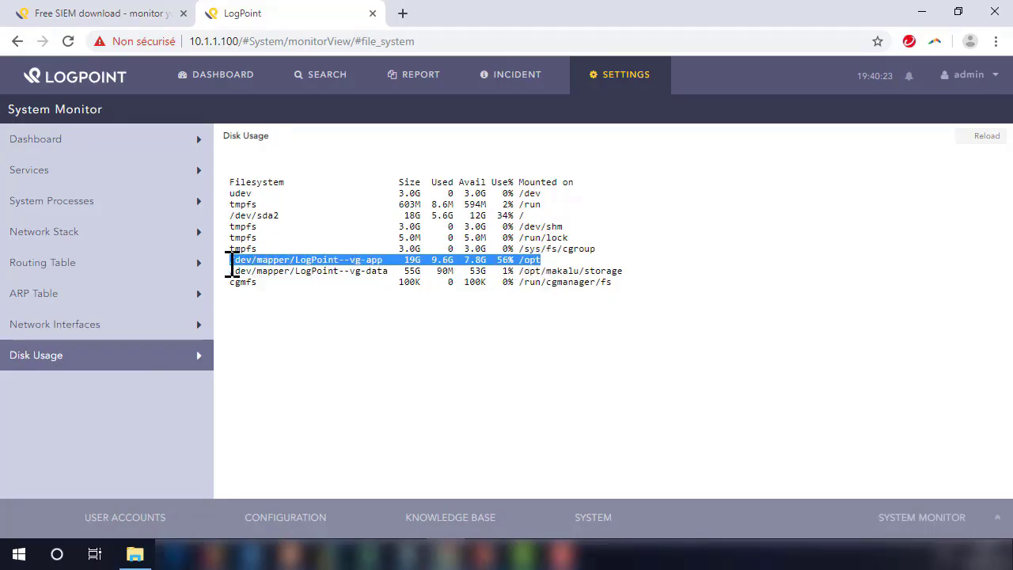
# Open System Settings and examine the General section's LogPoint information, including the IP, LogPoint name and browser tab title
pyautogui.click(574, 273)
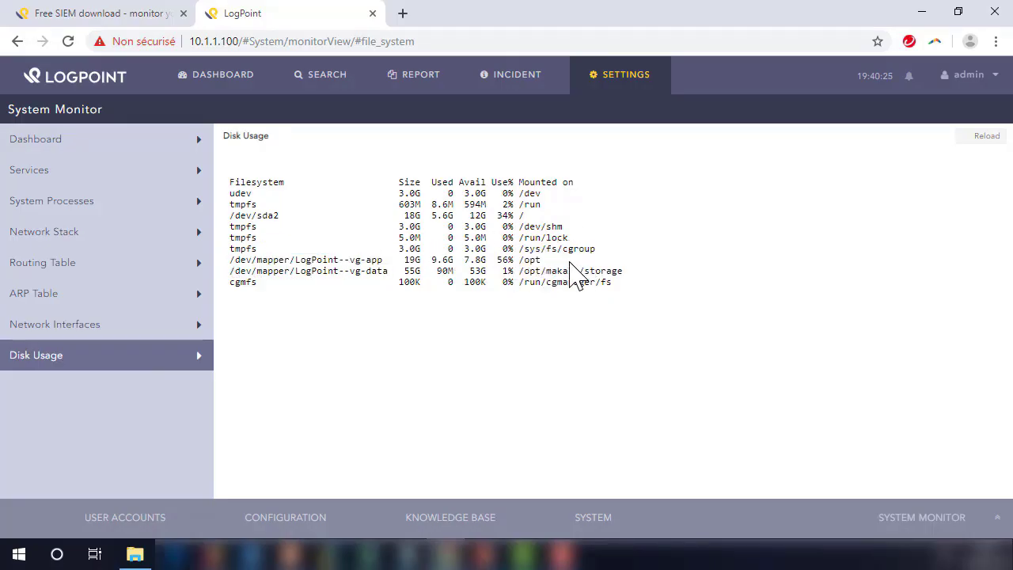
pyautogui.click(602, 528)
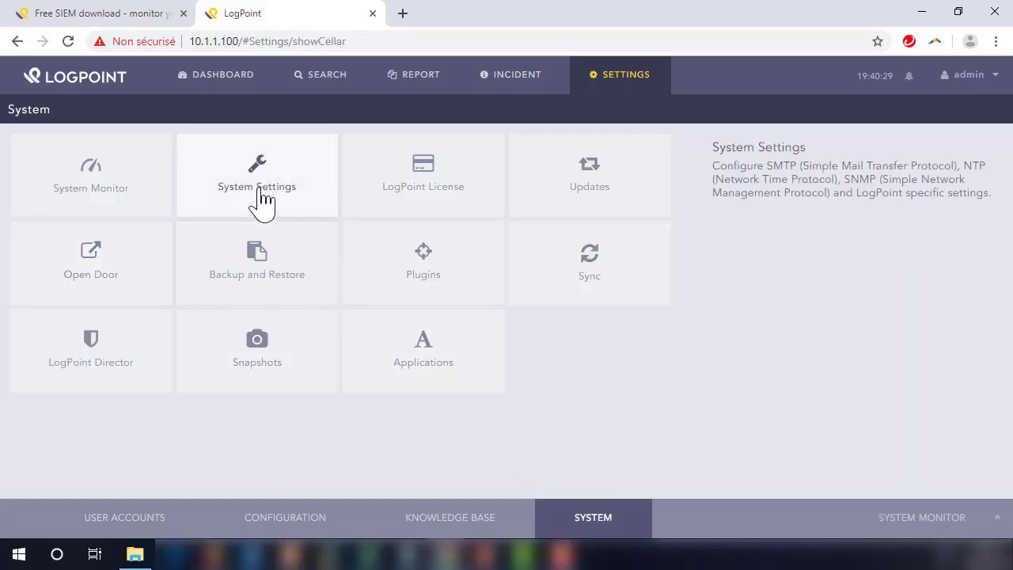
pyautogui.click(313, 184)
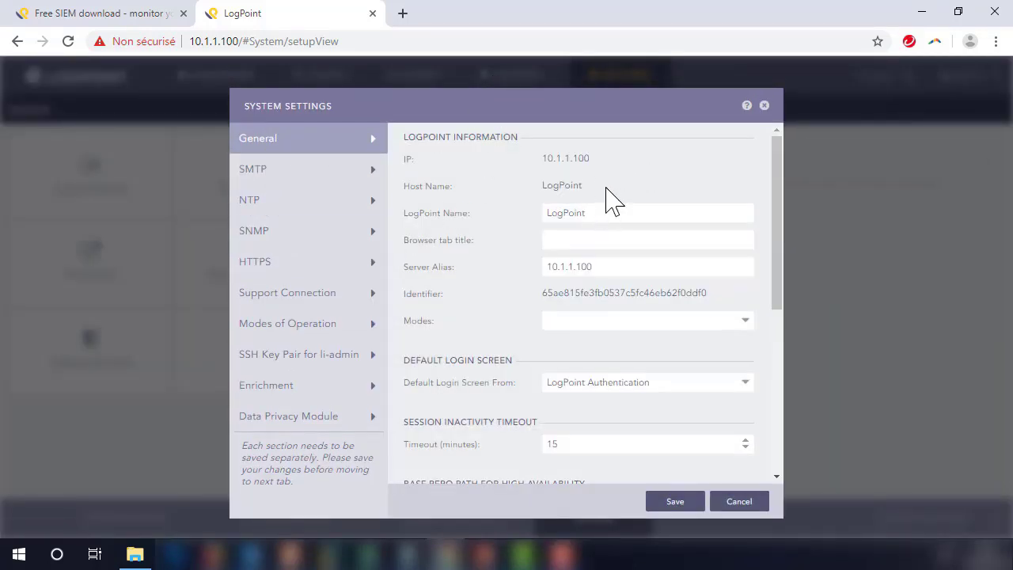
pyautogui.doubleClick(579, 157)
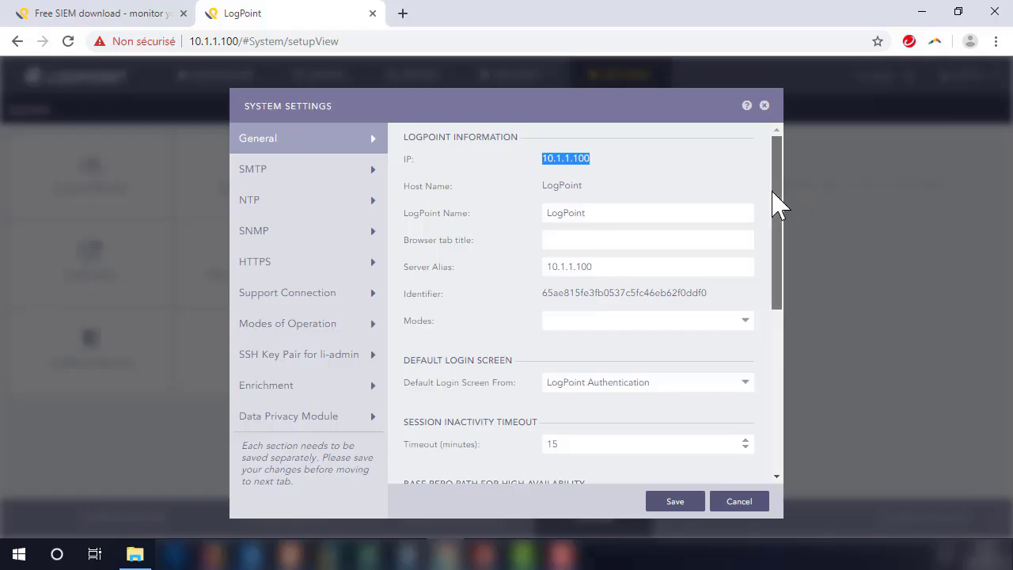
pyautogui.scroll(-1, 769, 255)
pyautogui.scroll(1, 770, 255)
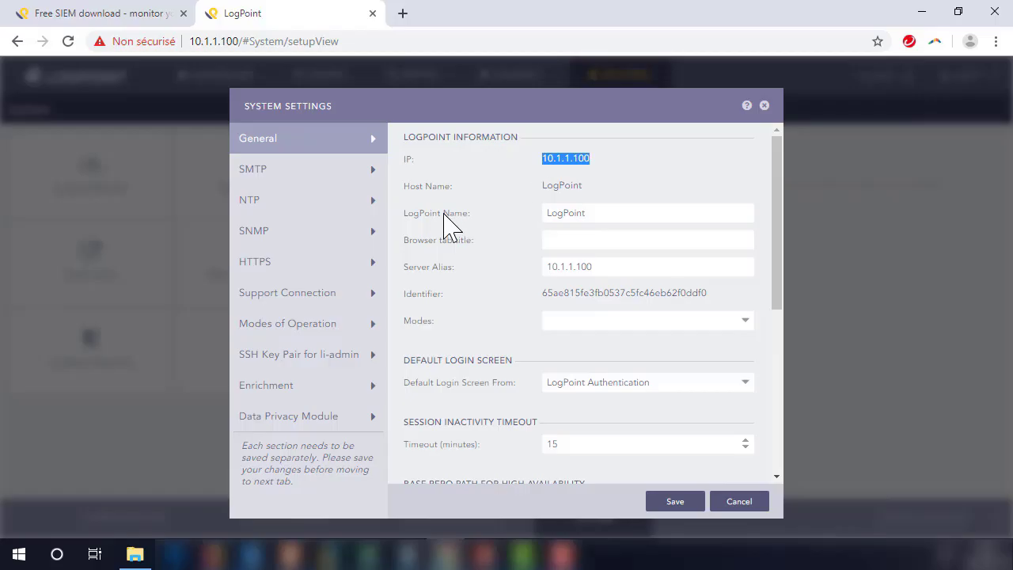
pyautogui.doubleClick(541, 214)
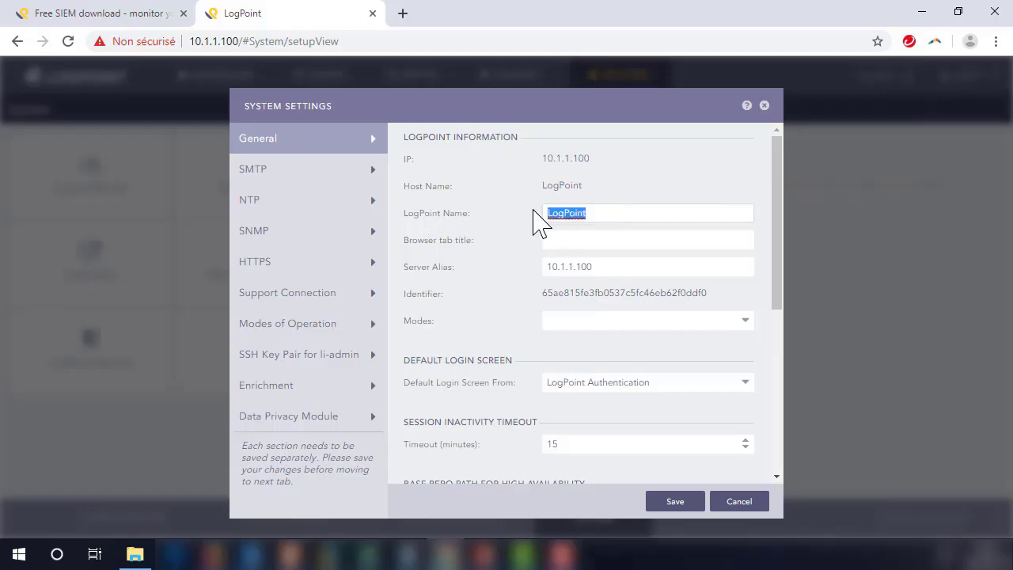
pyautogui.click(461, 240)
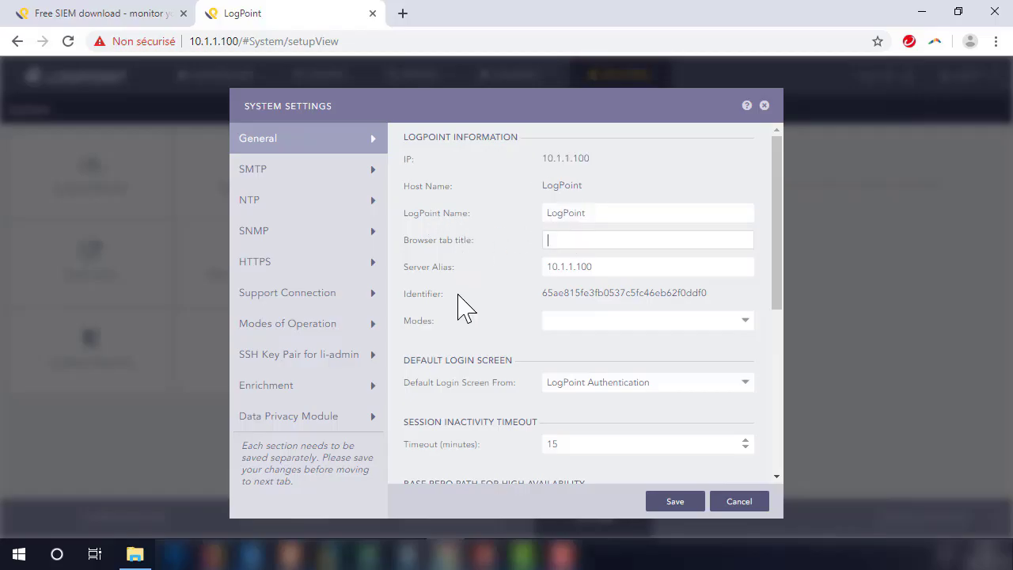
# Try LDAP Authentication as the default login screen source, restore LogPoint Authentication, and look over the remaining General settings
pyautogui.scroll(-2, 479, 328)
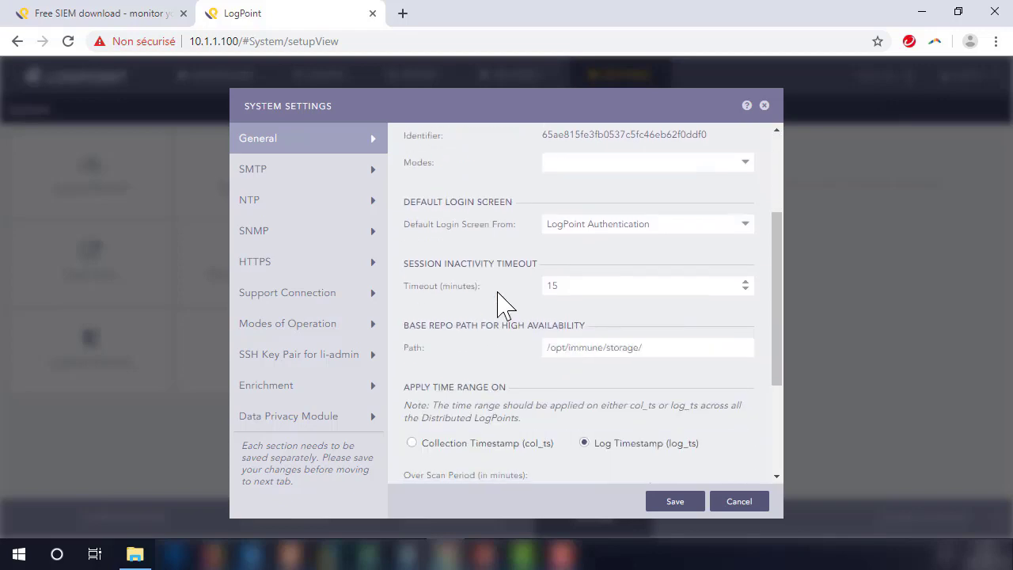
pyautogui.click(555, 227)
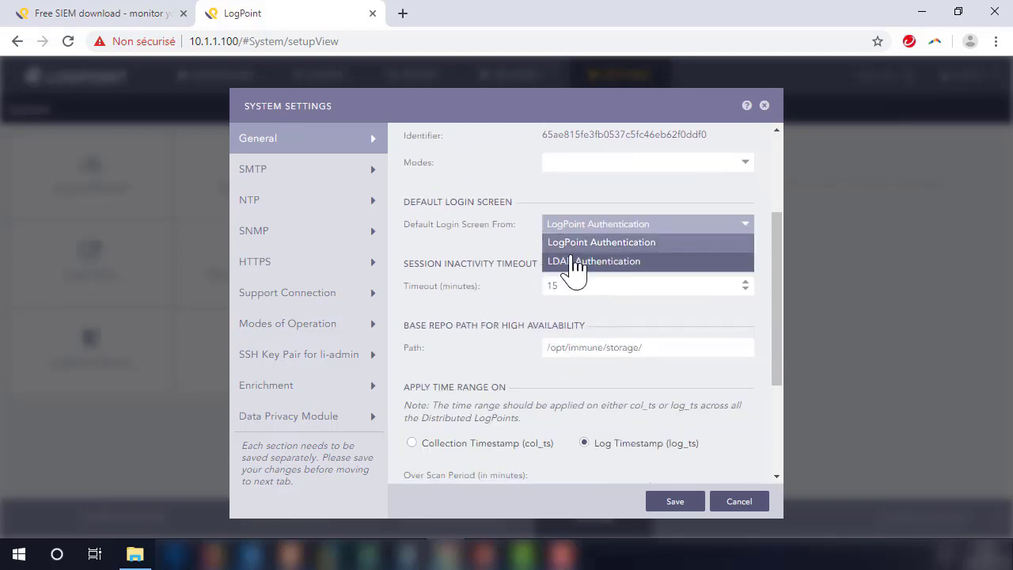
pyautogui.click(488, 234)
pyautogui.click(605, 225)
pyautogui.click(594, 261)
pyautogui.click(578, 229)
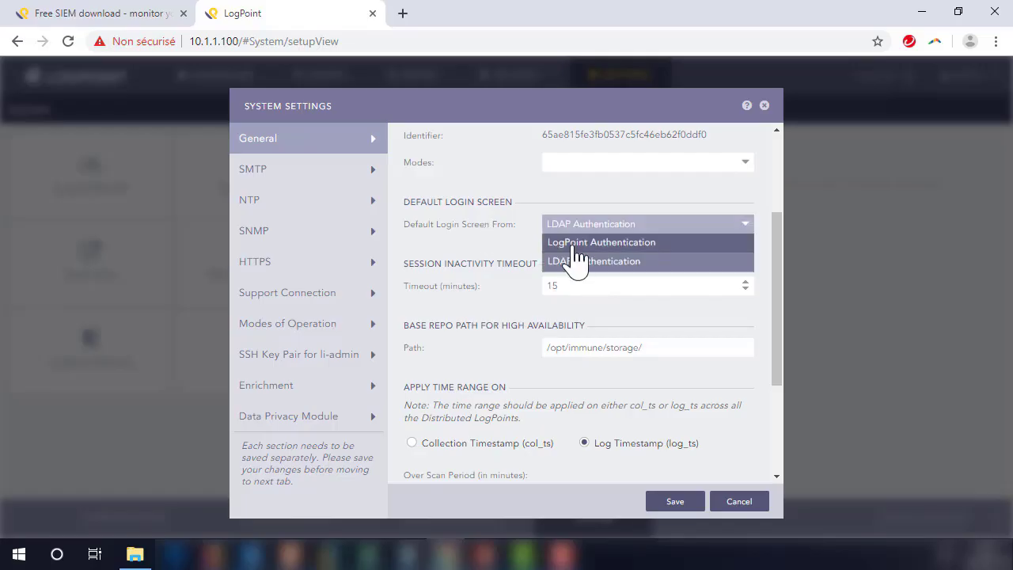
pyautogui.click(574, 241)
pyautogui.scroll(-3, 467, 356)
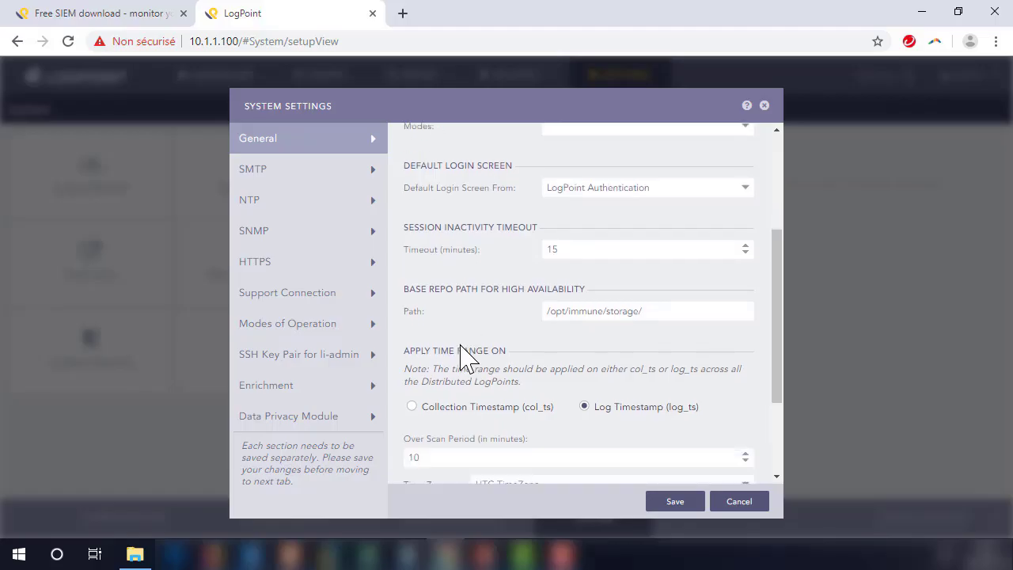
# Review the SMTP, NTP, SNMP and HTTPS sections of System Settings
pyautogui.click(300, 186)
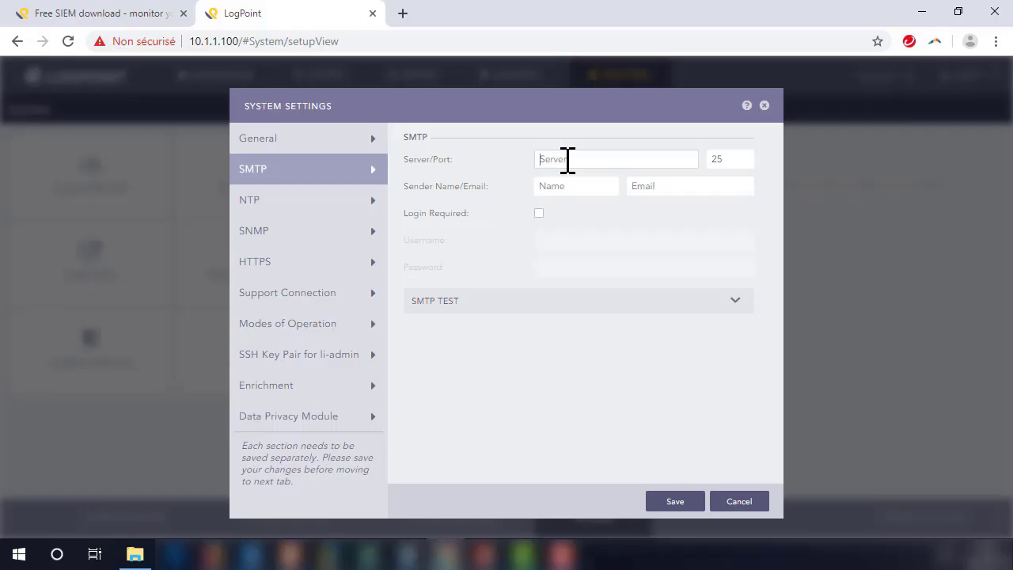
pyautogui.click(296, 206)
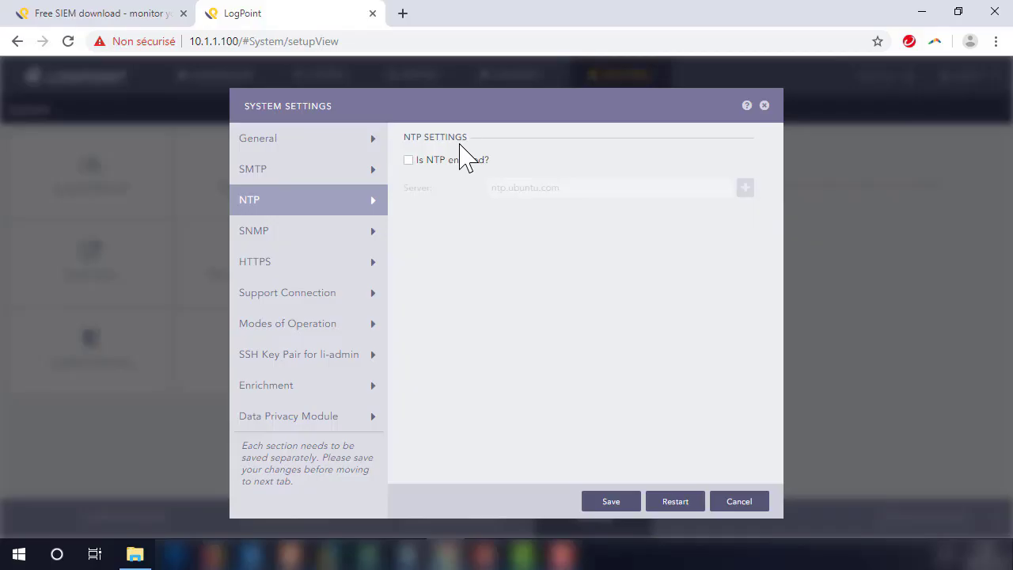
pyautogui.click(287, 237)
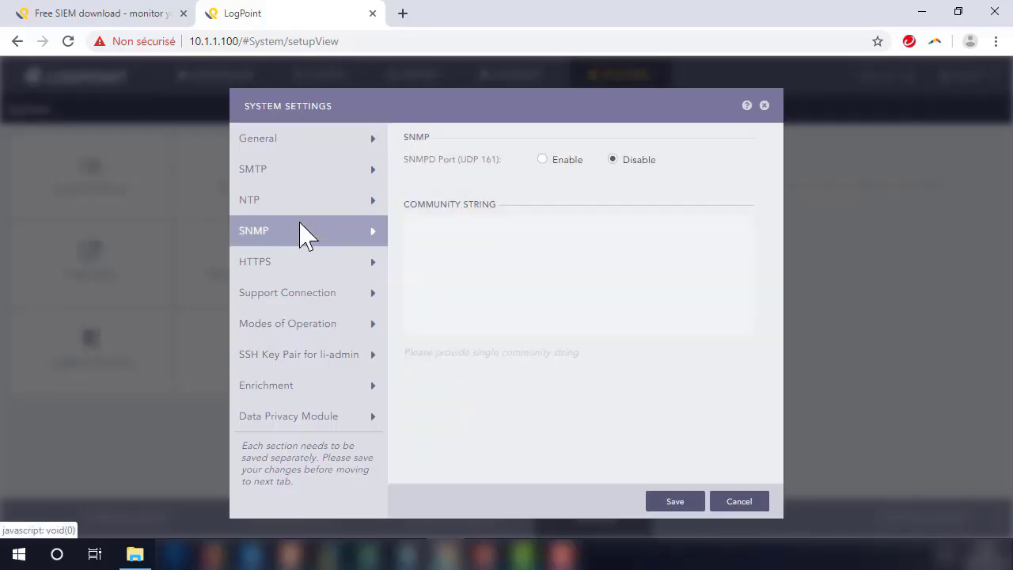
pyautogui.click(266, 271)
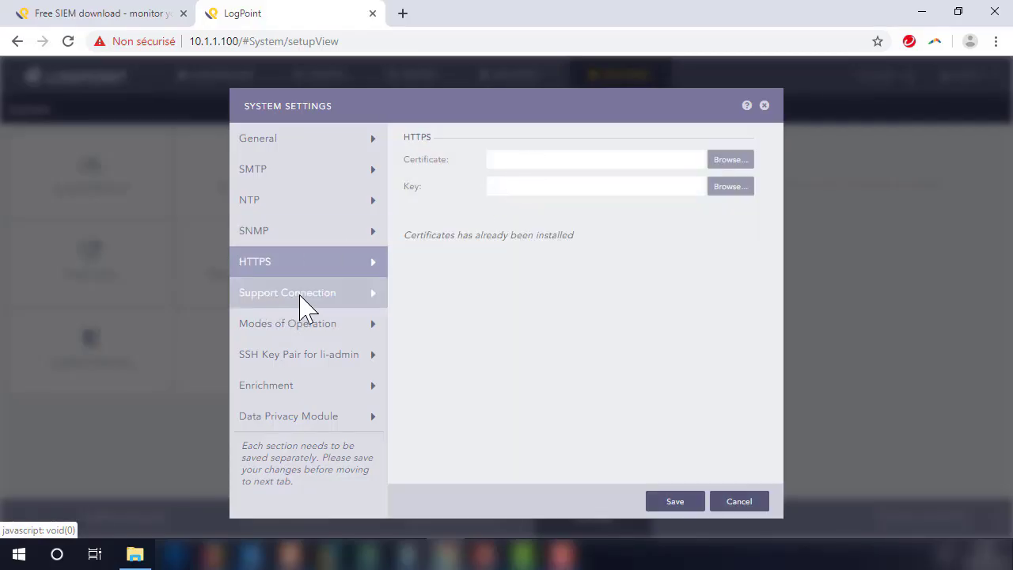
# Try enabling the support connection in its System Settings section, and disable it again
pyautogui.click(300, 295)
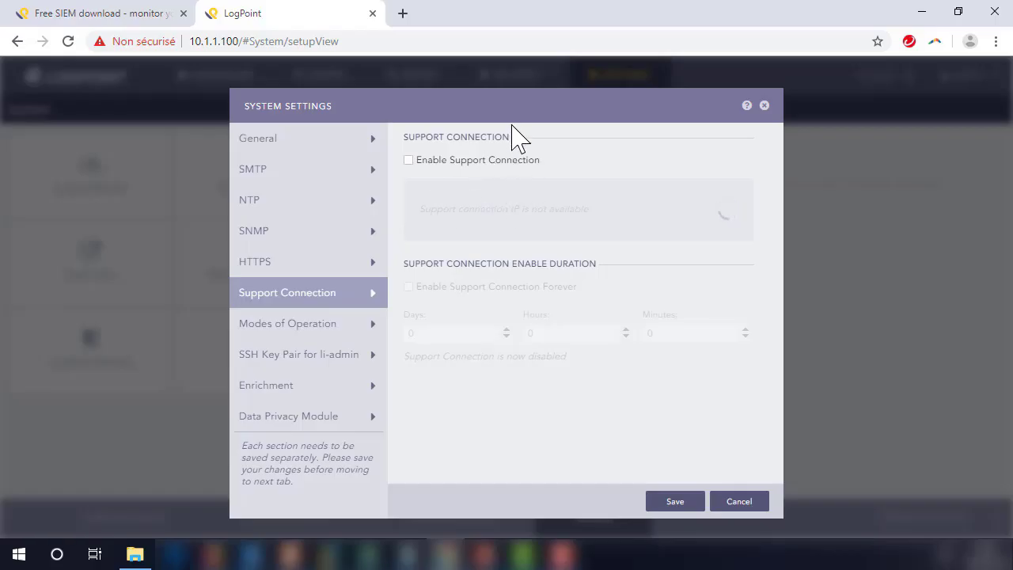
pyautogui.click(412, 159)
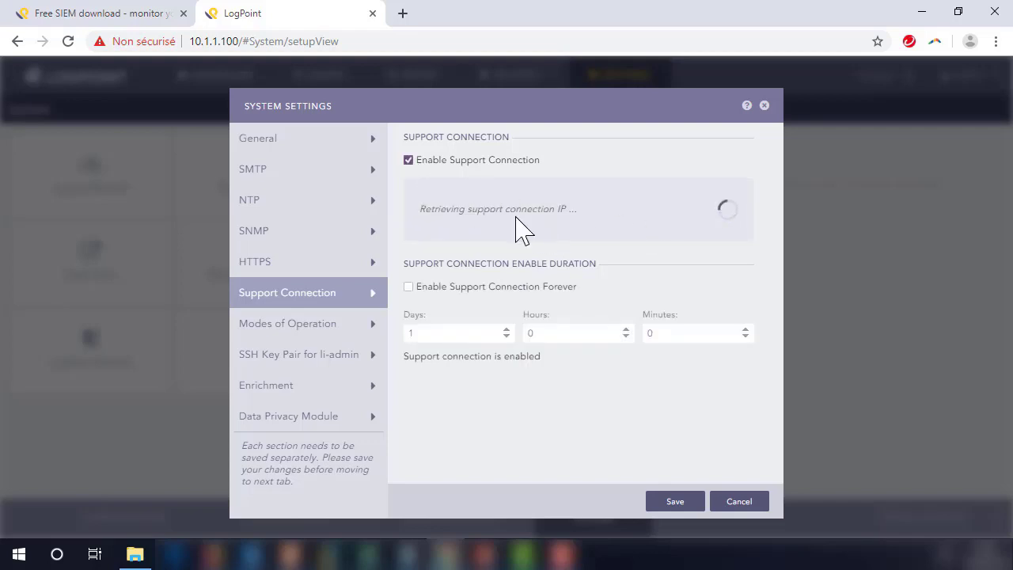
pyautogui.click(408, 160)
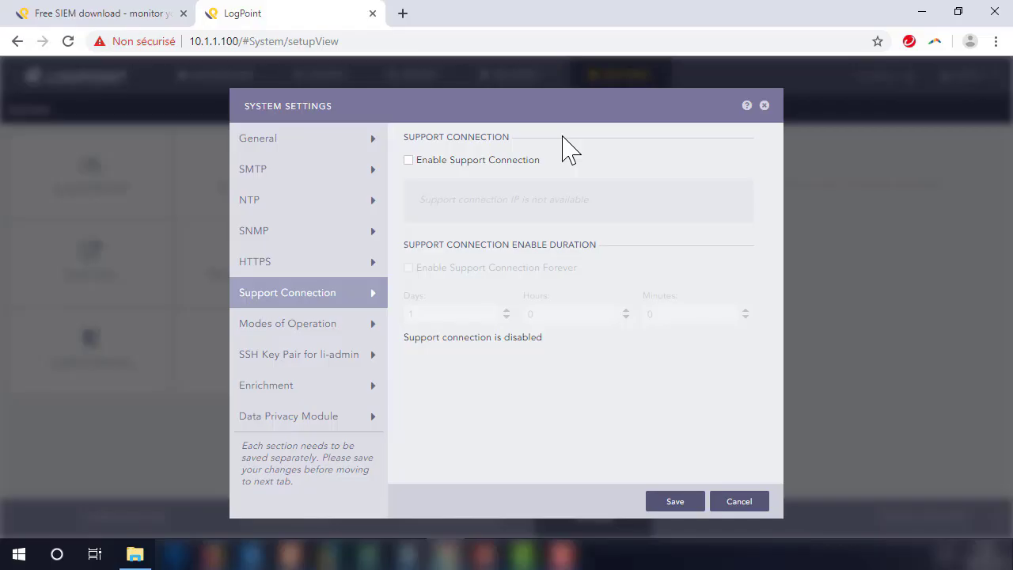
# Review the Modes of Operation, SSH key pair, Enrichment and Data Privacy Module sections, and close System Settings without saving
pyautogui.click(304, 338)
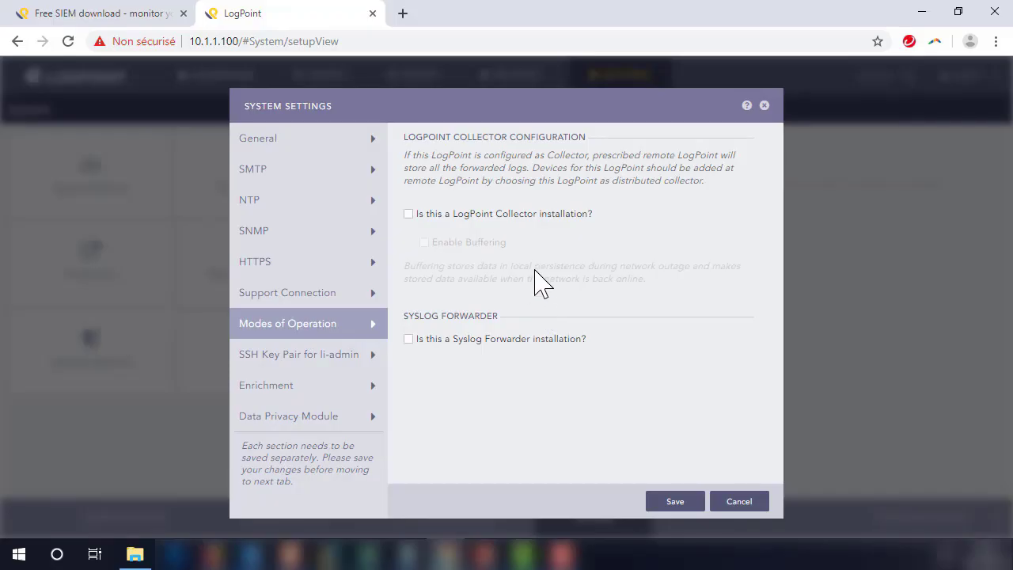
pyautogui.click(315, 369)
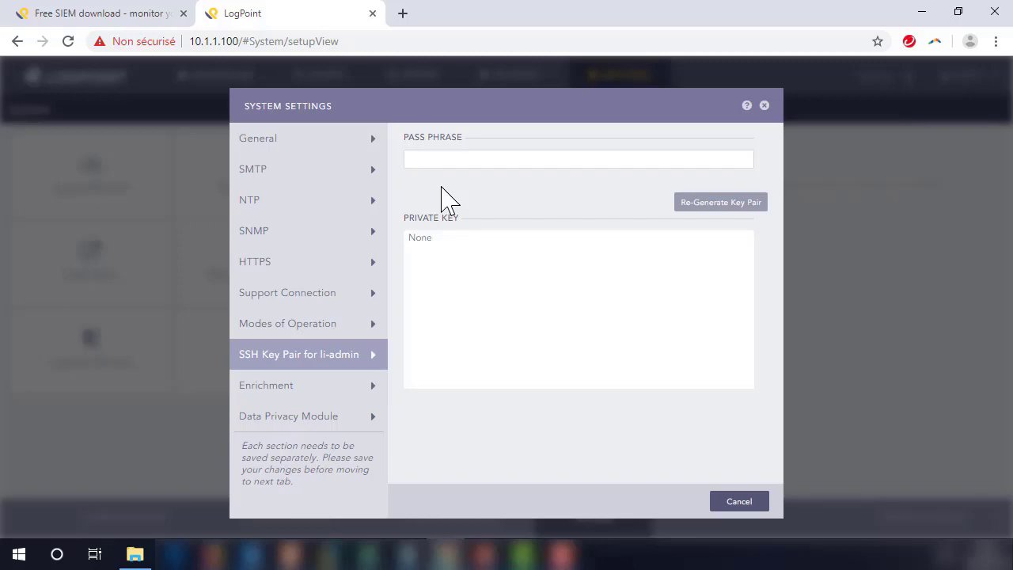
pyautogui.click(284, 388)
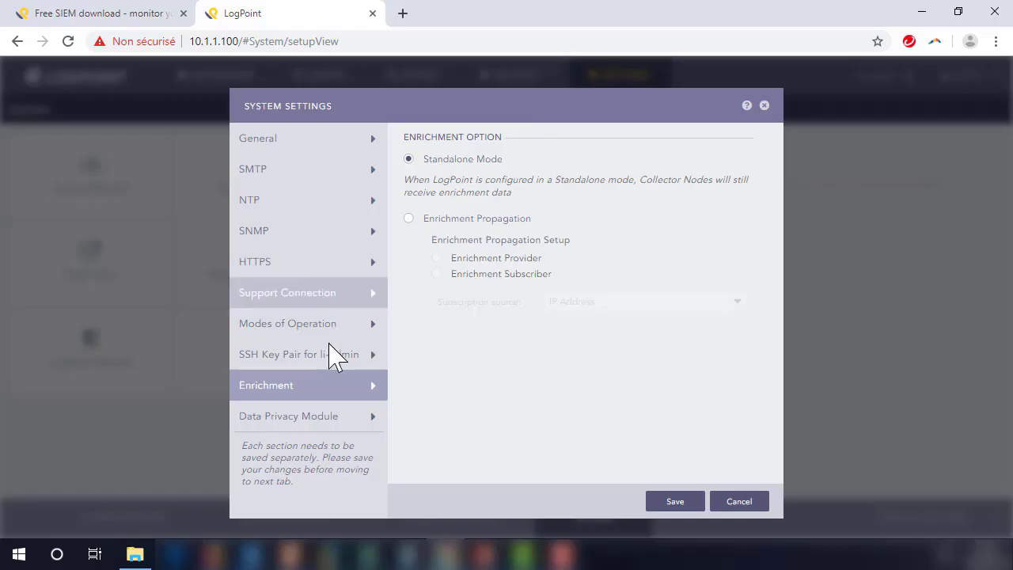
pyautogui.click(292, 425)
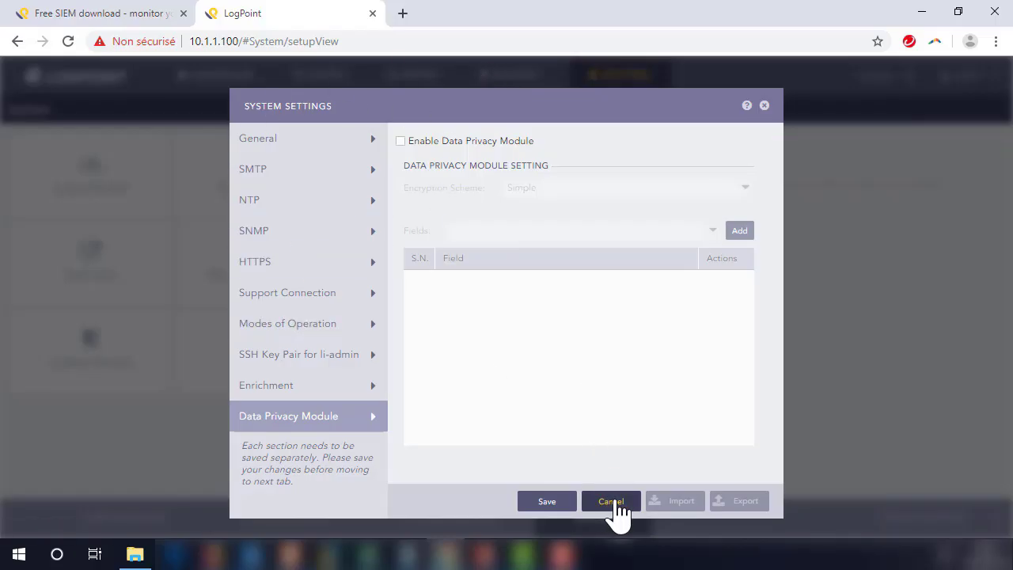
pyautogui.click(614, 501)
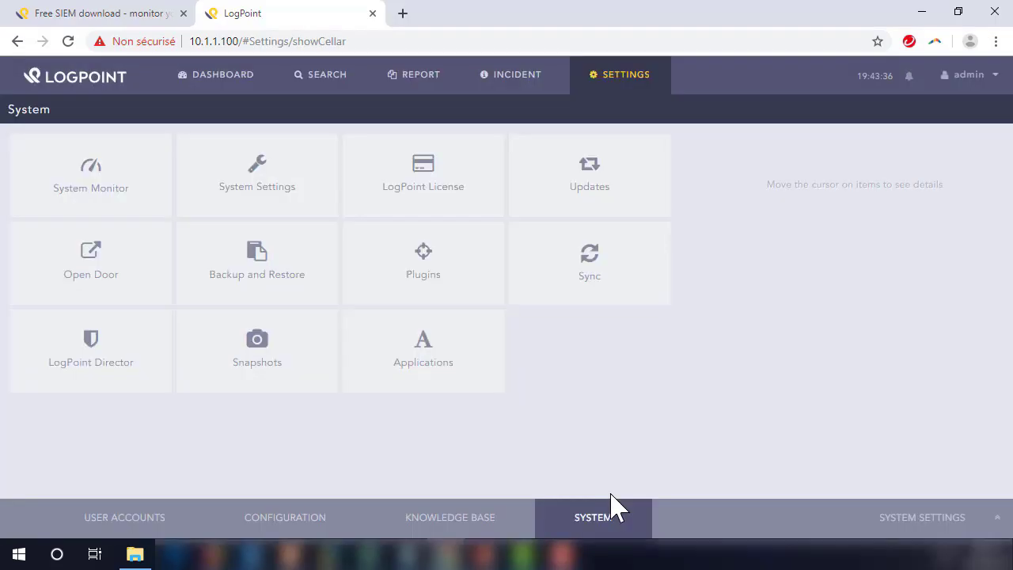
pyautogui.click(435, 190)
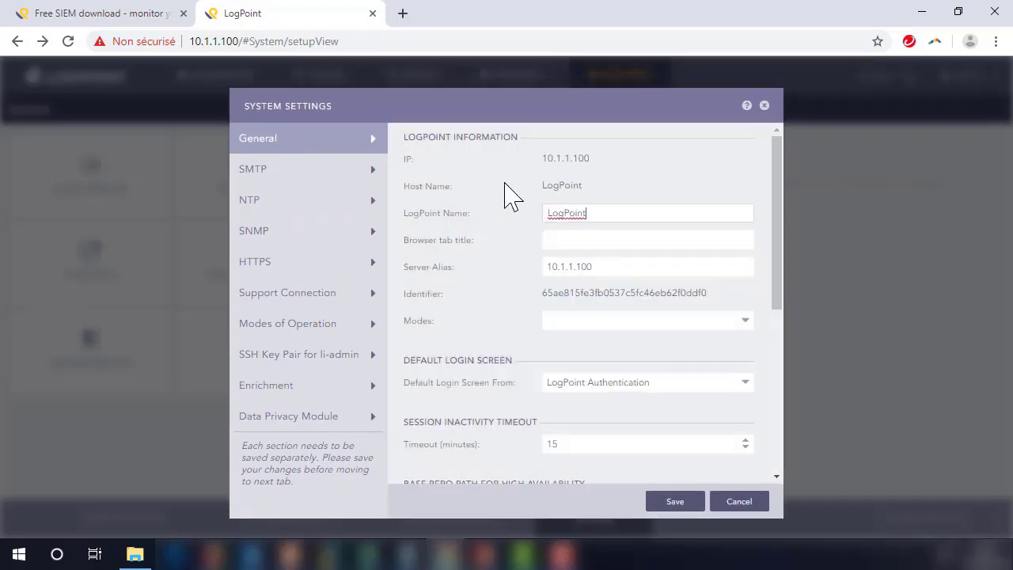
pyautogui.click(763, 105)
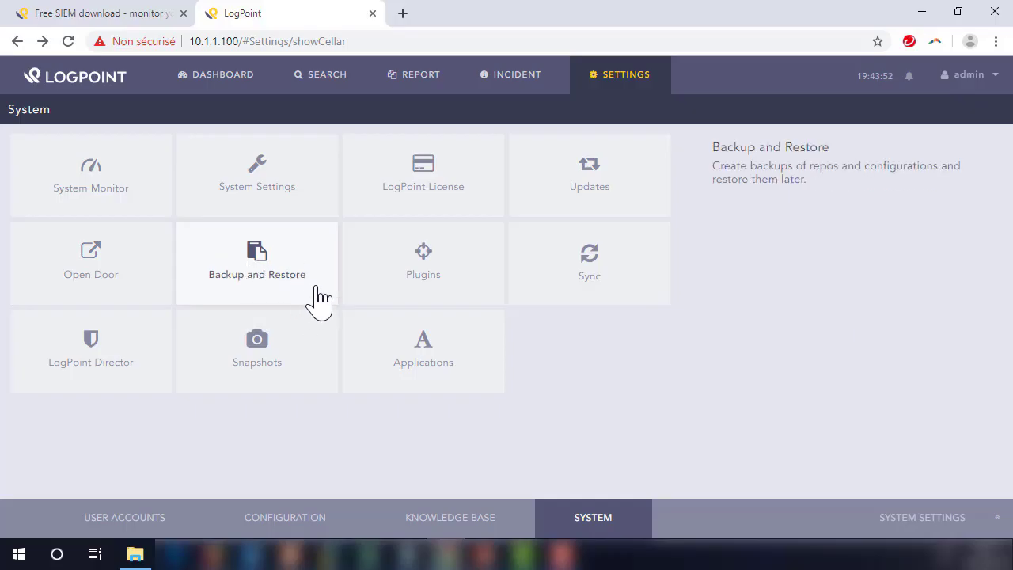
# View the installed plugins and examine which information Sync imports and exports, leaving the sync dialog without transferring data
pyautogui.click(431, 279)
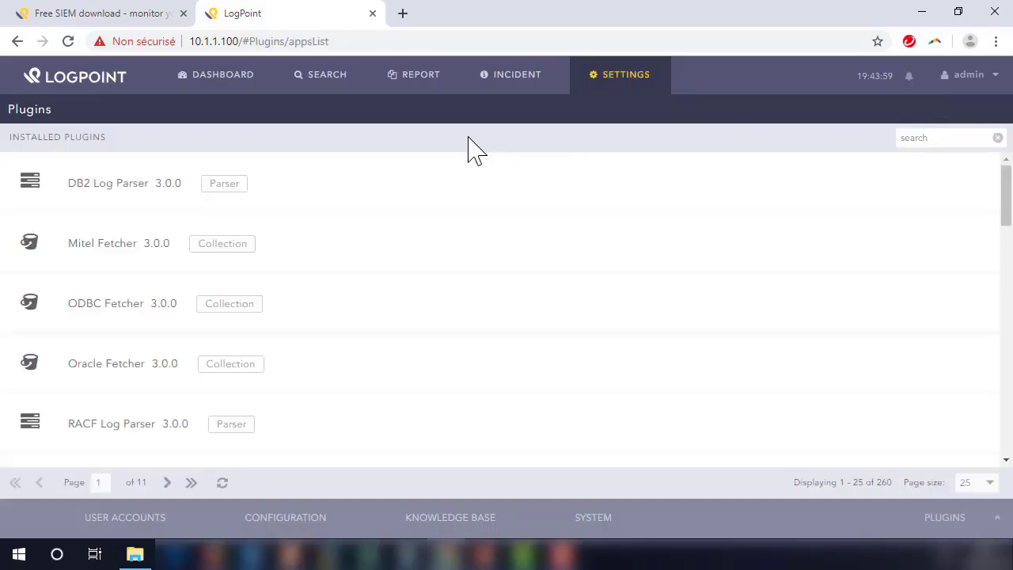
pyautogui.click(606, 523)
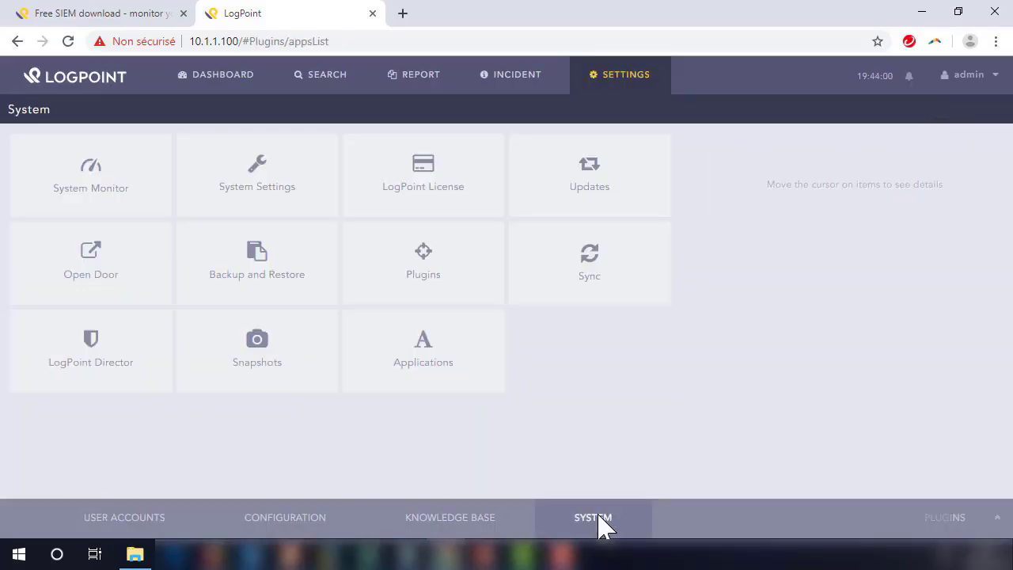
pyautogui.click(589, 286)
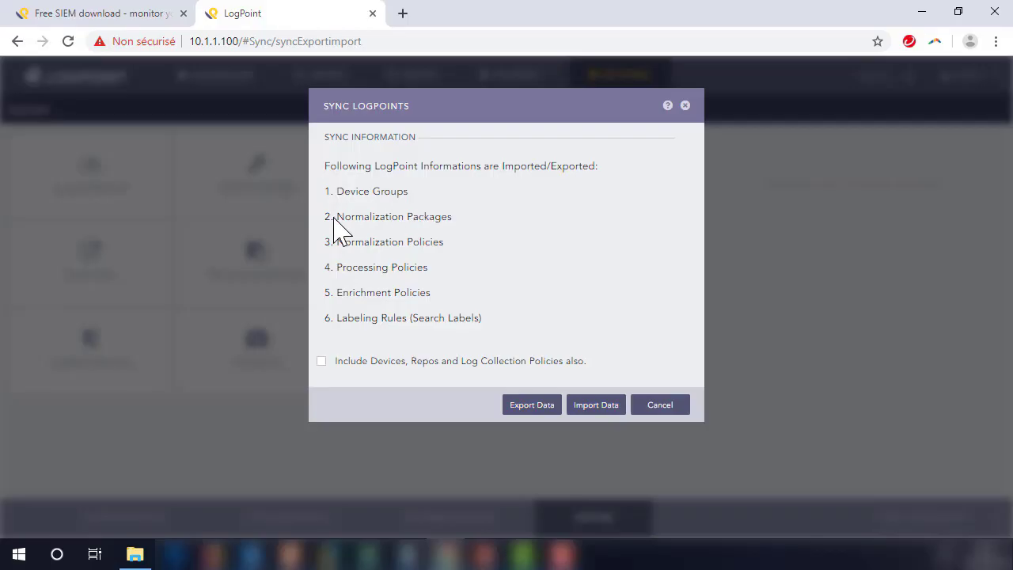
pyautogui.click(649, 408)
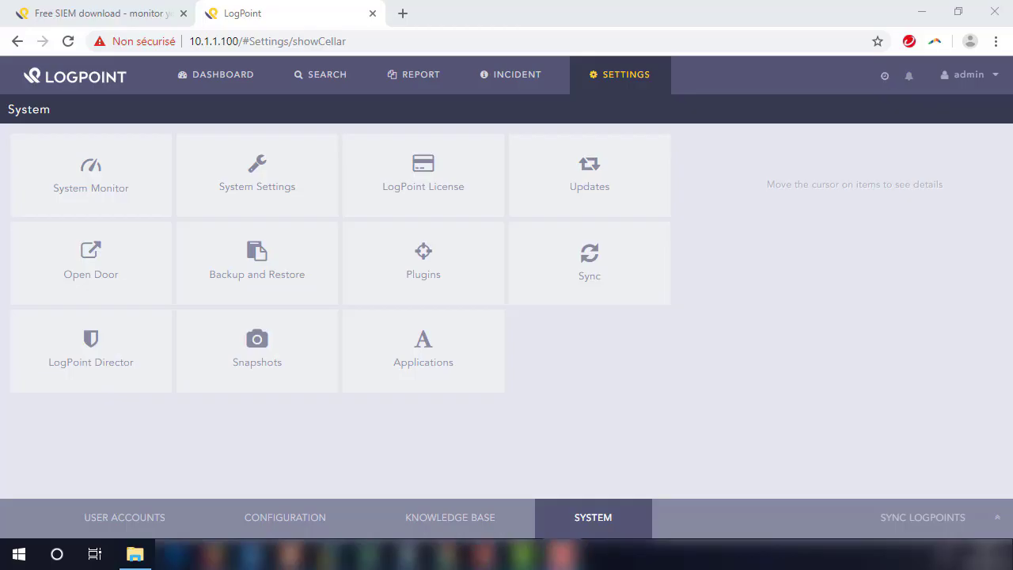
# Open the LogPoint Applications list in the system settings and search it for "unix"
pyautogui.moveTo(452, 356)
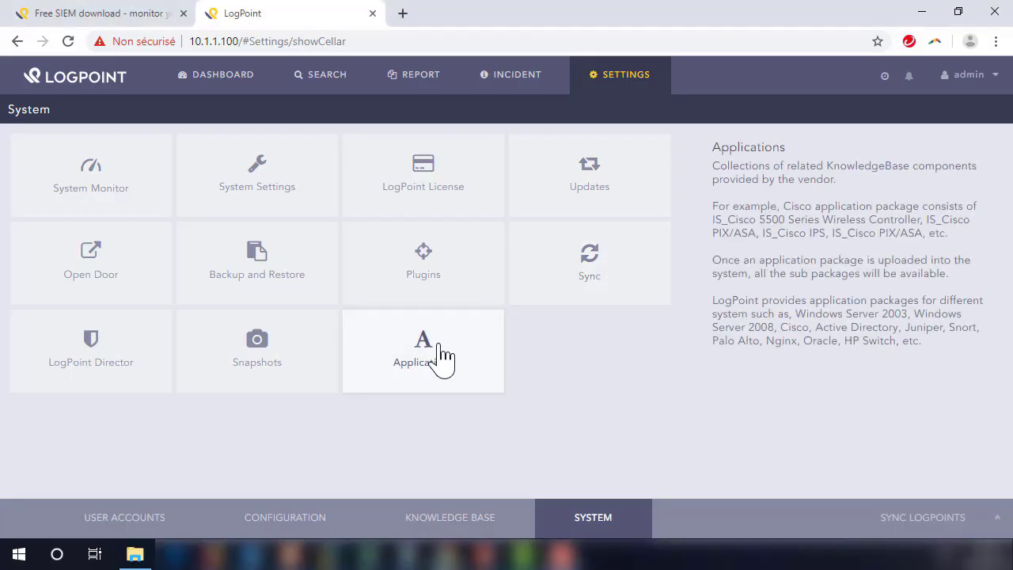
pyautogui.click(441, 358)
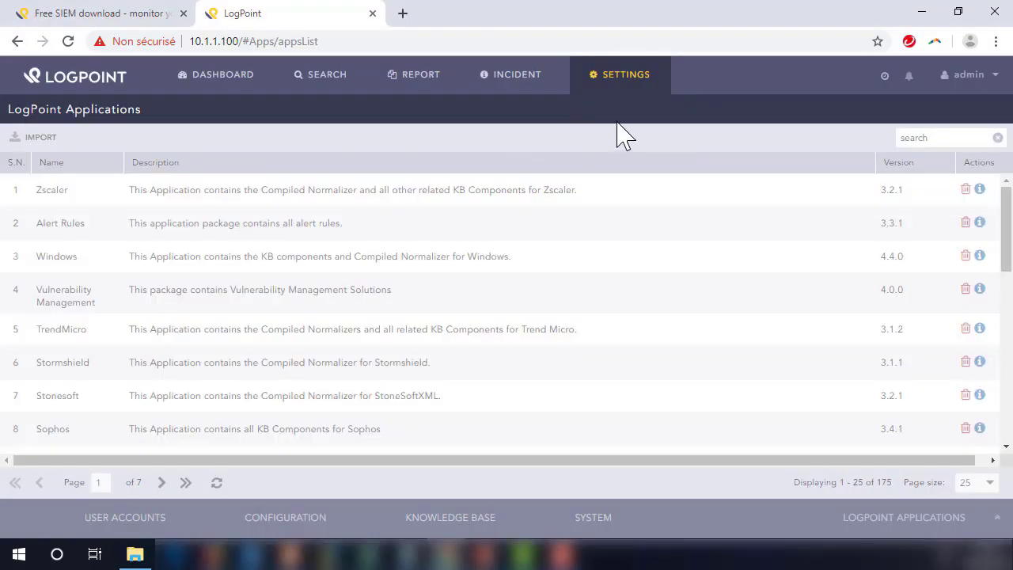
pyautogui.click(947, 139)
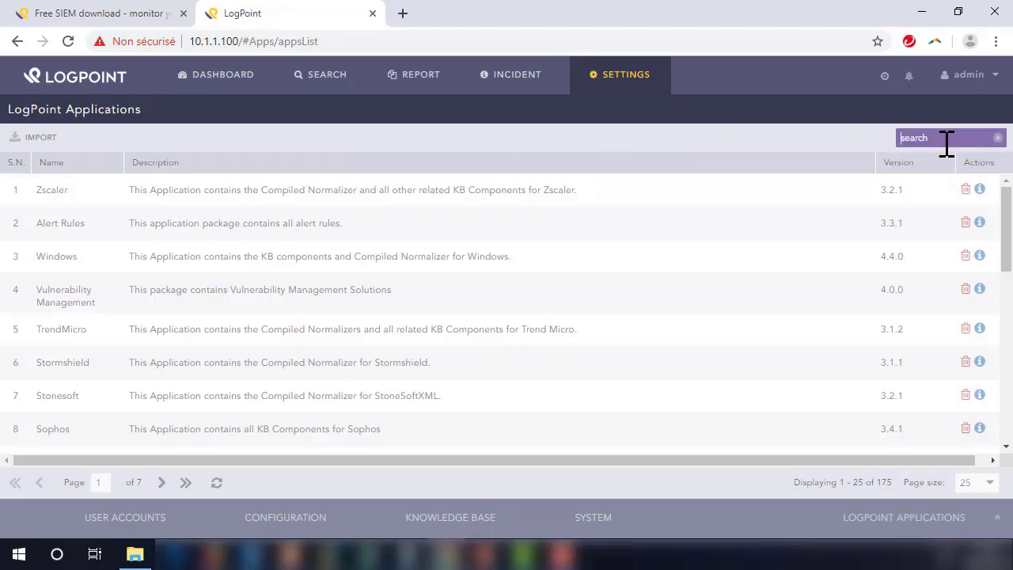
pyautogui.write('unix')
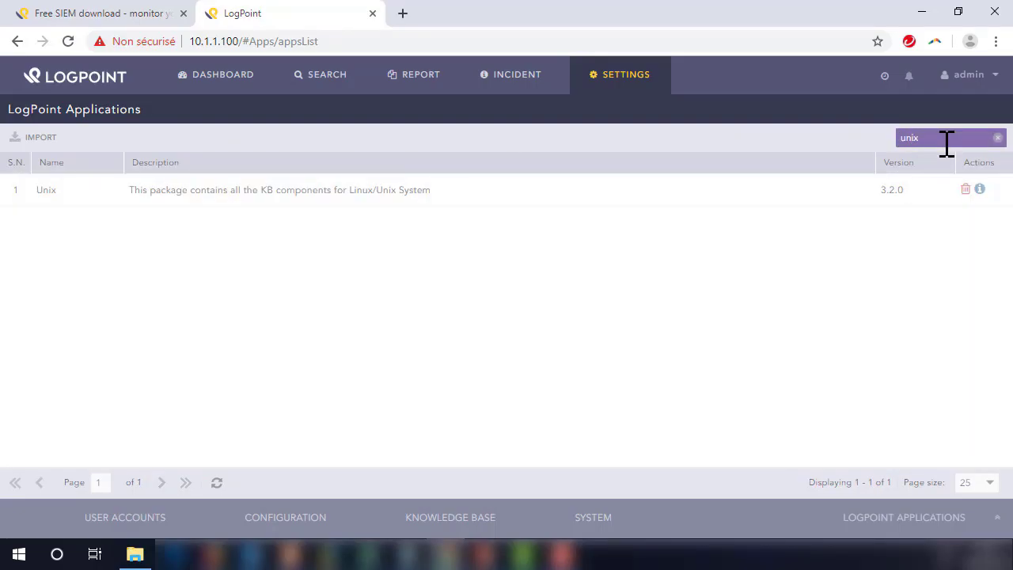
# Search the LogPoint applications for "win" instead
pyautogui.press('BackSpace')
pyautogui.press('BackSpace')
pyautogui.press('BackSpace')
pyautogui.write('win')
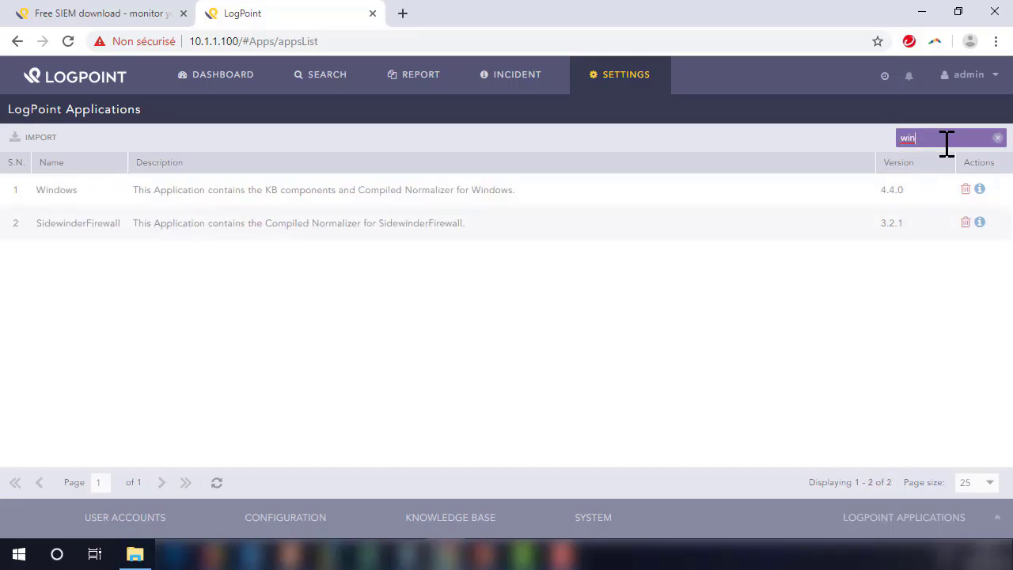
# Search the LogPoint applications for "sophos"
pyautogui.press('BackSpace')
pyautogui.press('BackSpace')
pyautogui.press('BackSpace')
pyautogui.write('sophso')
pyautogui.press('Return')
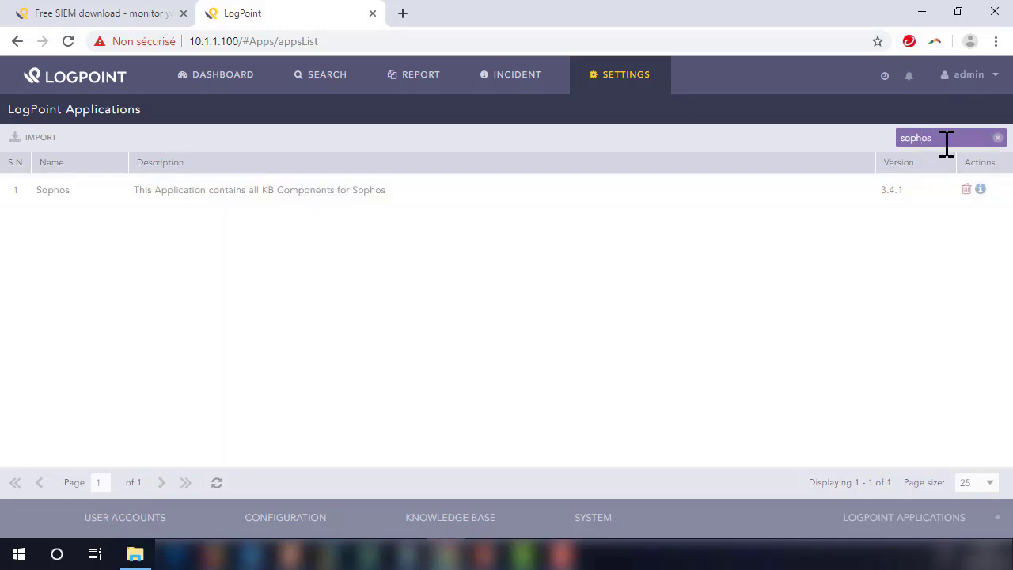
# Search the LogPoint applications for "palo" and for "f5"
pyautogui.write('palo')
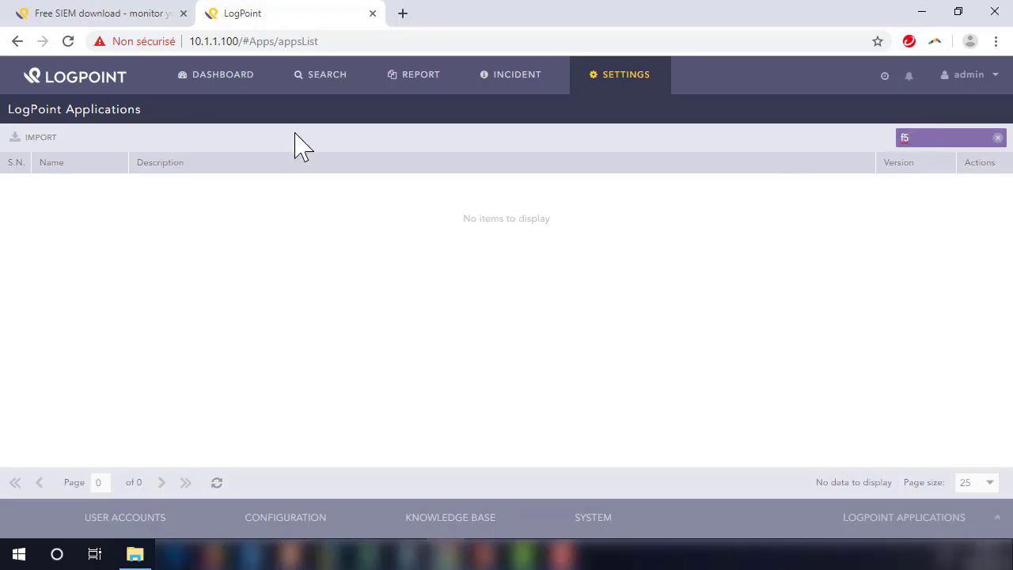
# Switch to the Firefox window with the LogPoint v6.6.3 article and open the LogPoint ServiceDesk home page
pyautogui.click(197, 554)
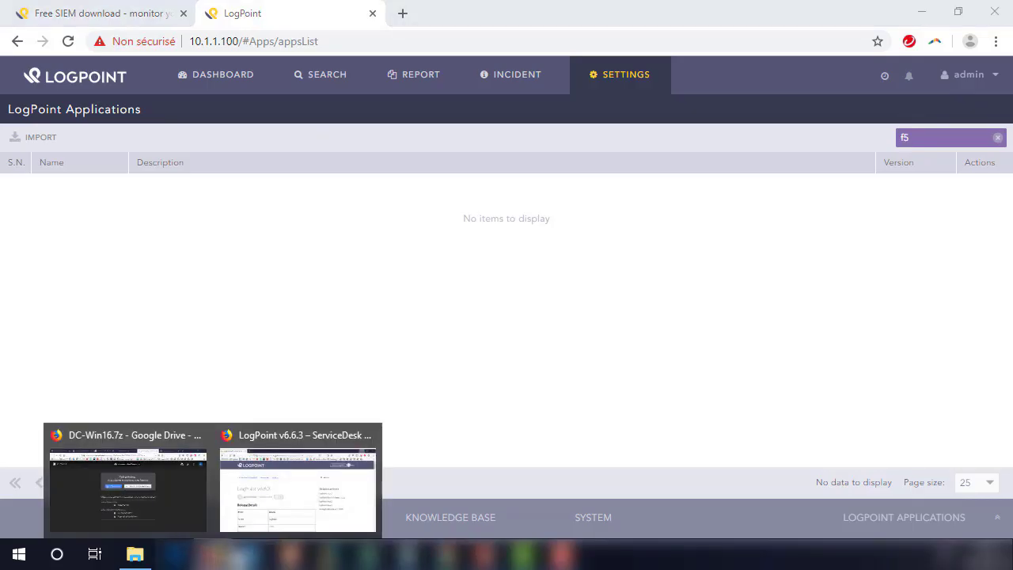
pyautogui.click(253, 523)
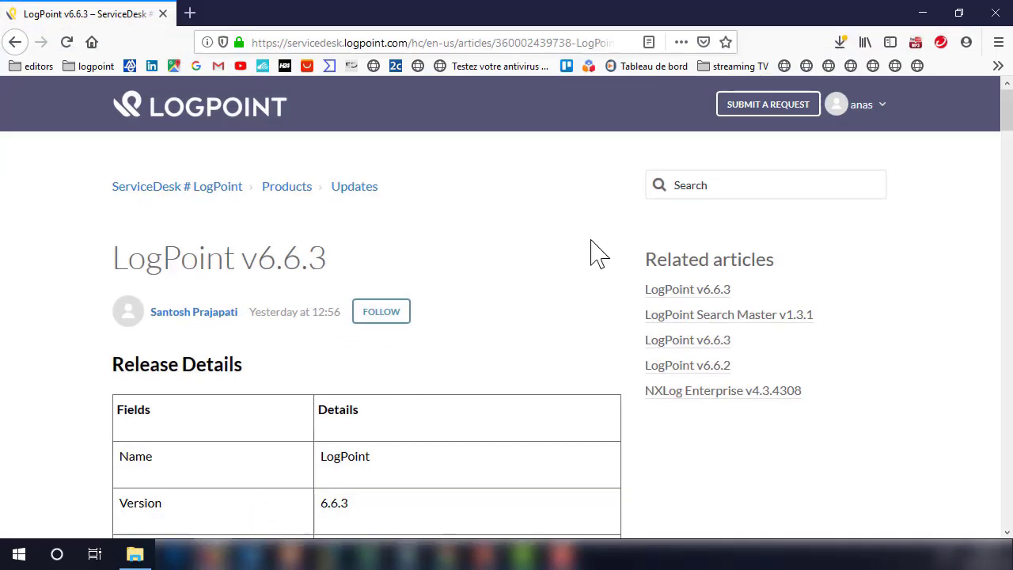
pyautogui.scroll(-5, 597, 273)
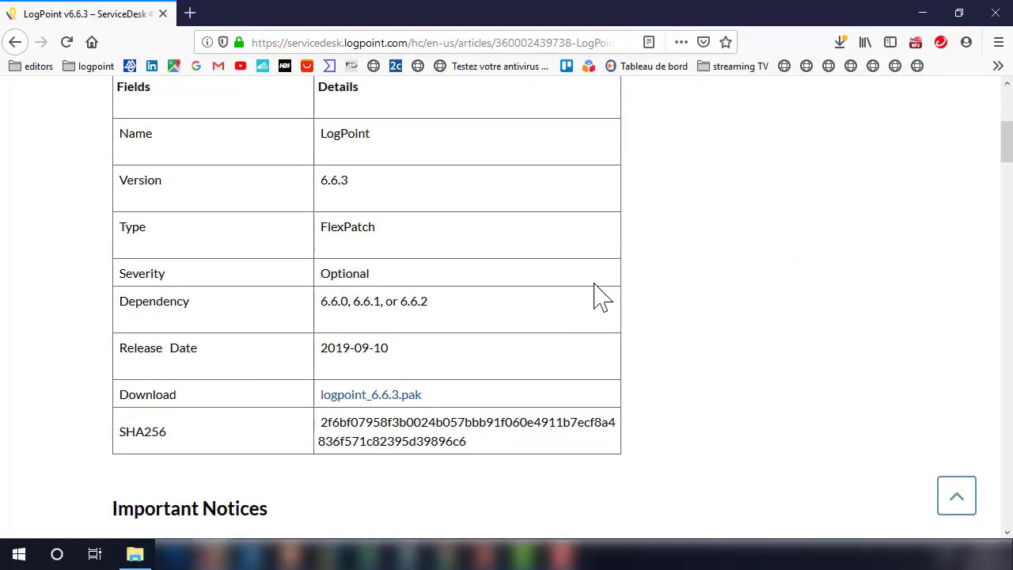
pyautogui.scroll(5, 237, 190)
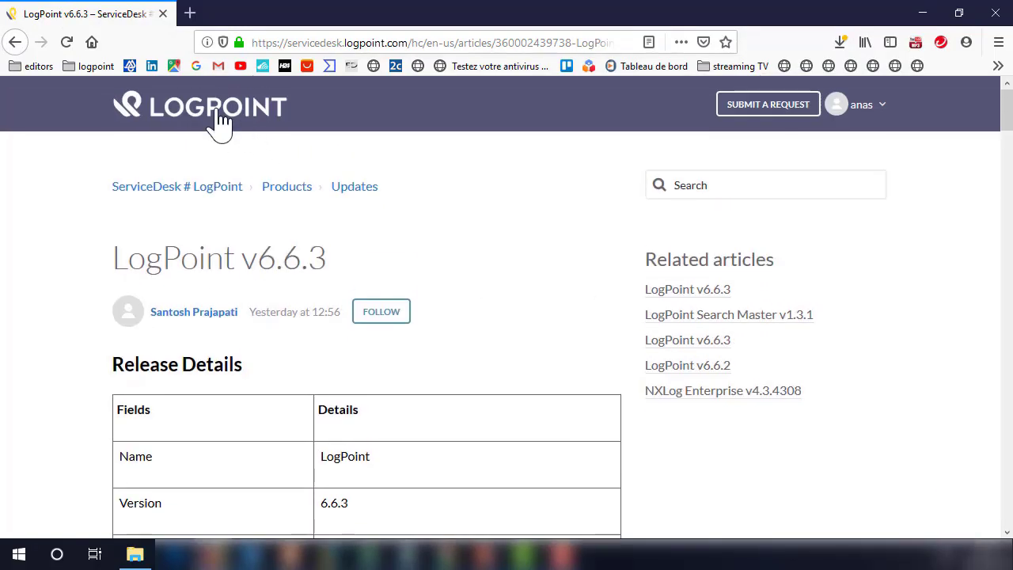
pyautogui.click(220, 125)
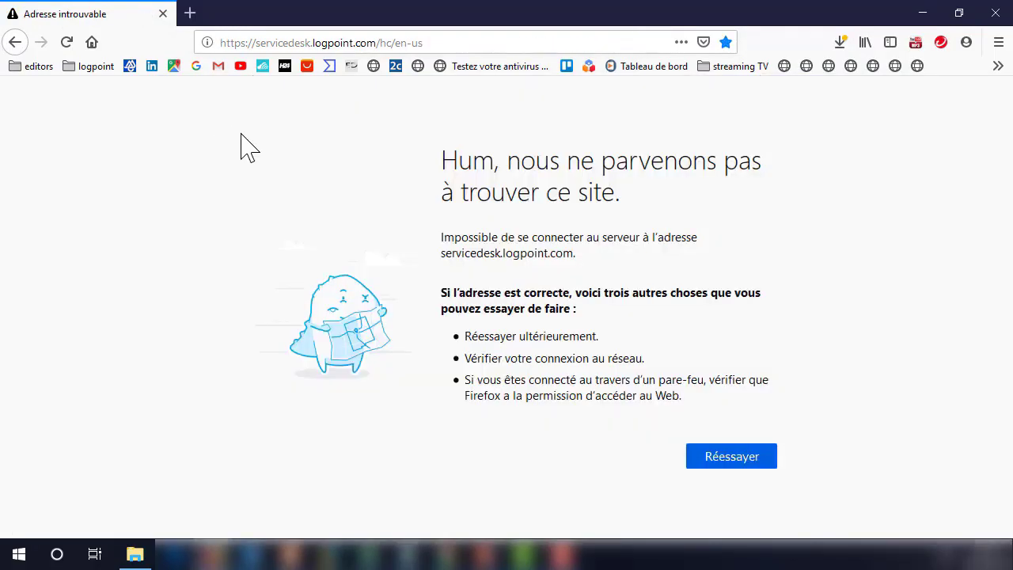
pyautogui.click(16, 43)
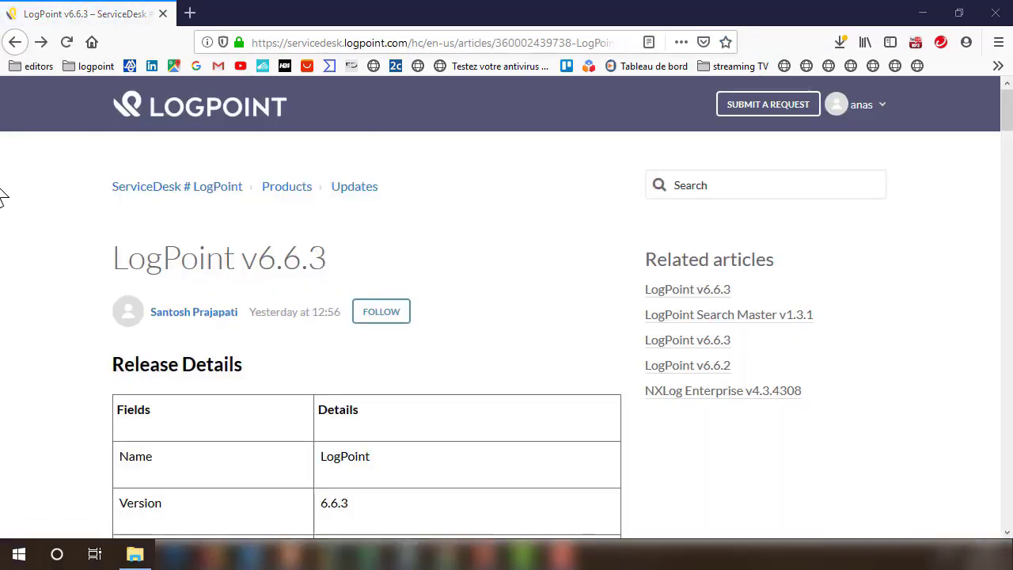
pyautogui.click(41, 43)
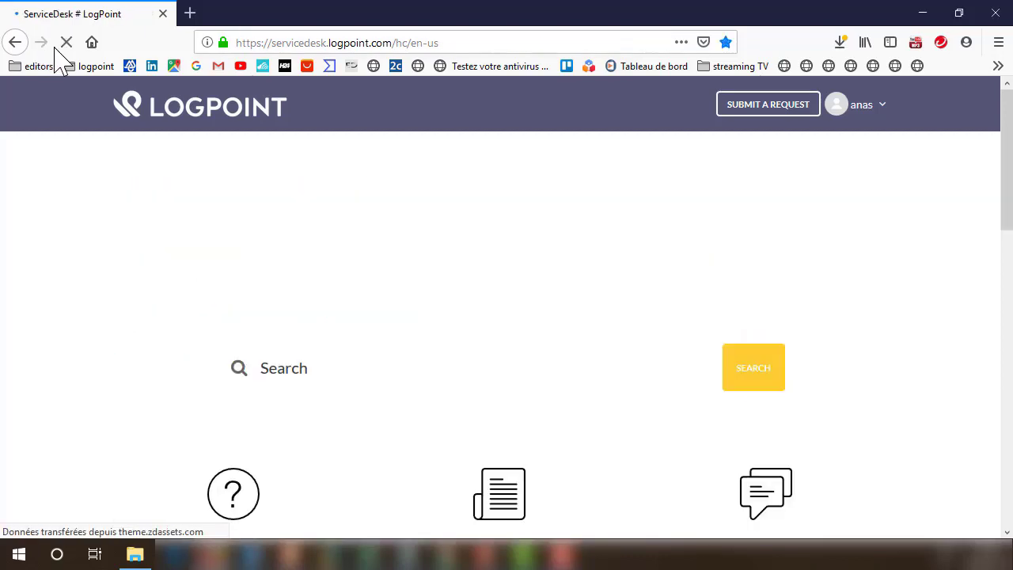
# Open the ServiceDesk's Products category and look through its plugin and application sections
pyautogui.scroll(-4, 376, 348)
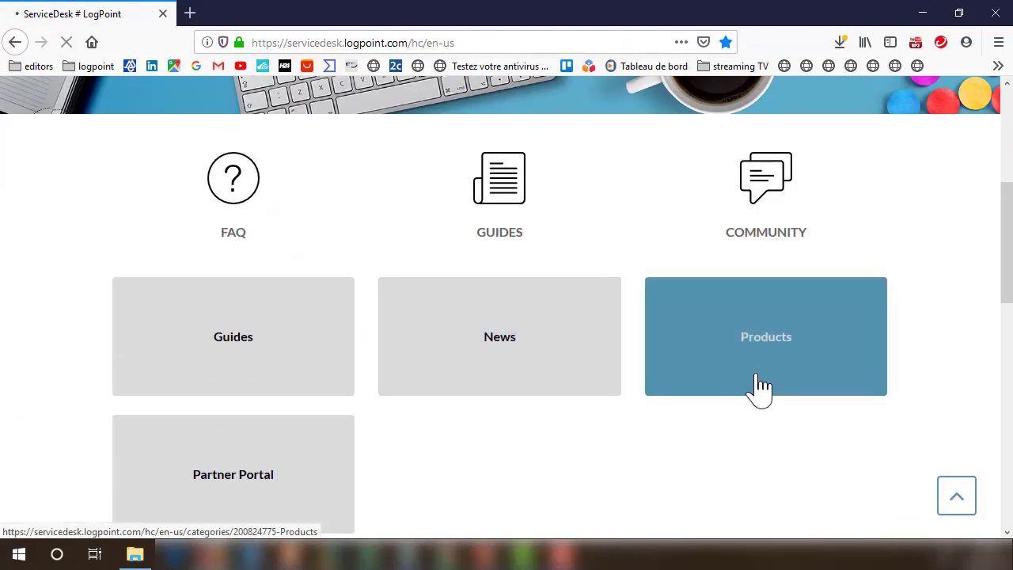
pyautogui.click(700, 361)
pyautogui.scroll(-3, 447, 321)
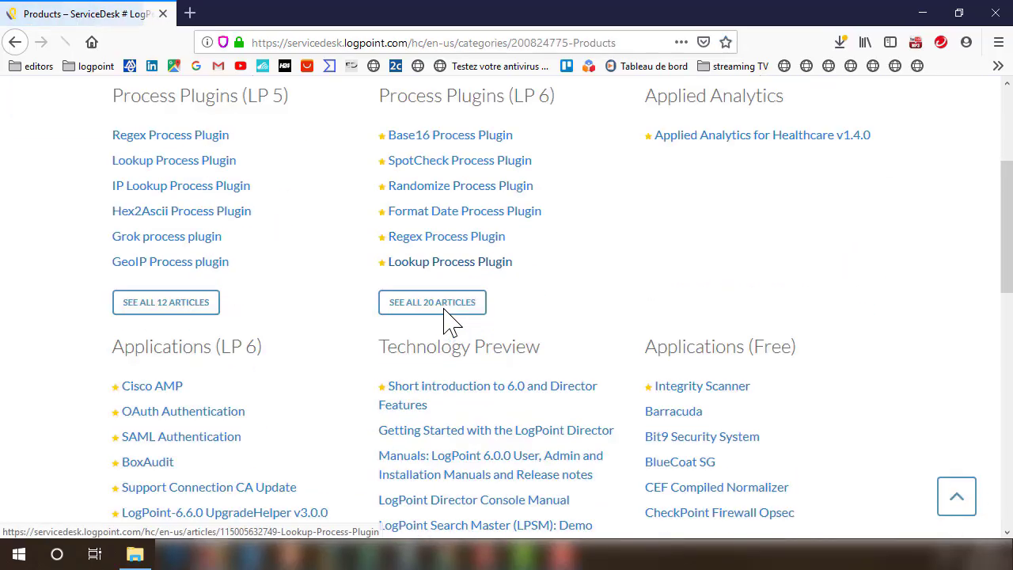
pyautogui.scroll(3, 452, 321)
pyautogui.scroll(-1, 689, 257)
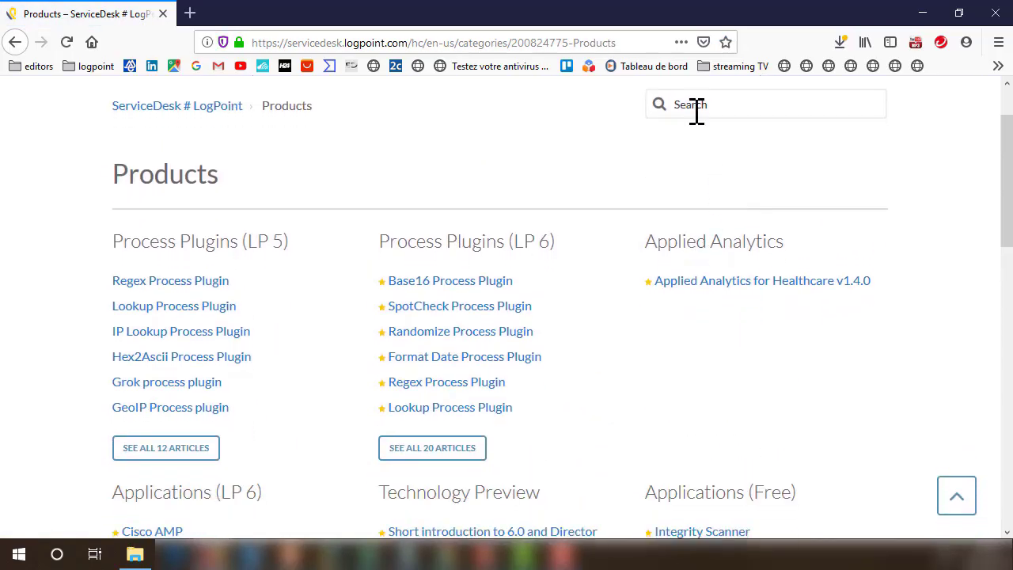
# Search the ServiceDesk for "F5" and open the BIG-IP article under Applications (LP 6)
pyautogui.click(697, 109)
pyautogui.write('F5')
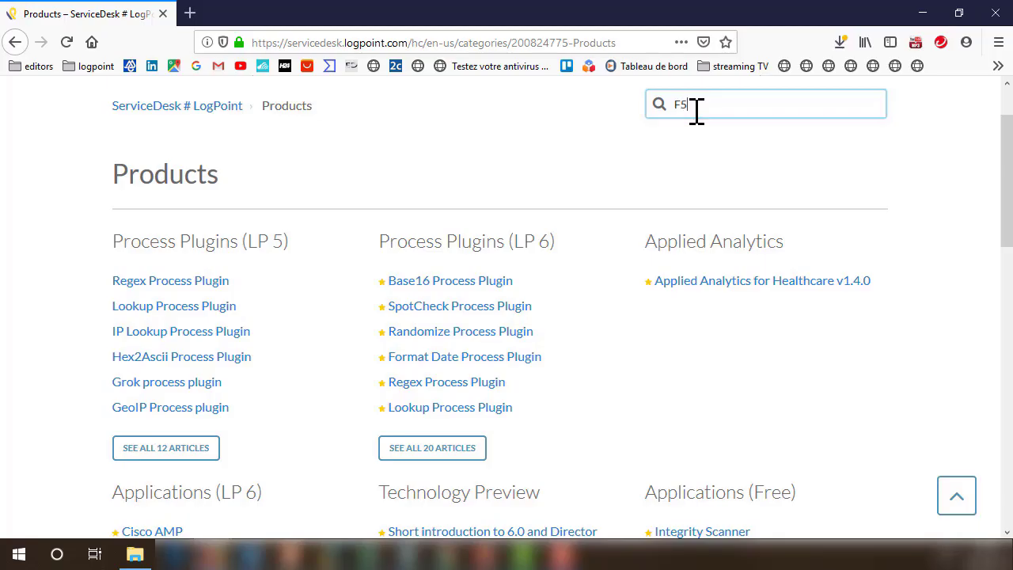
pyautogui.press('Return')
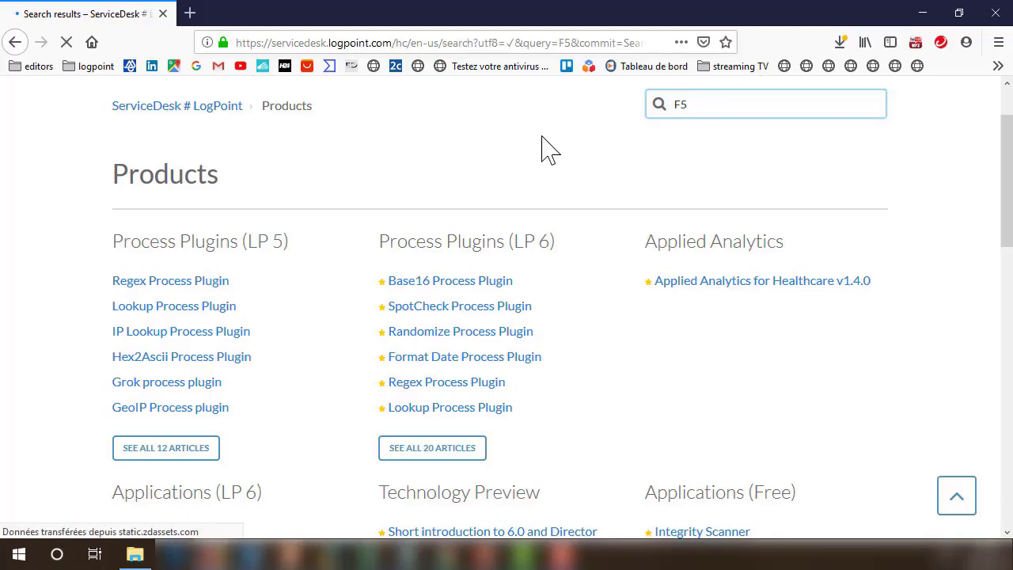
pyautogui.scroll(-3, 391, 258)
pyautogui.scroll(-1, 388, 261)
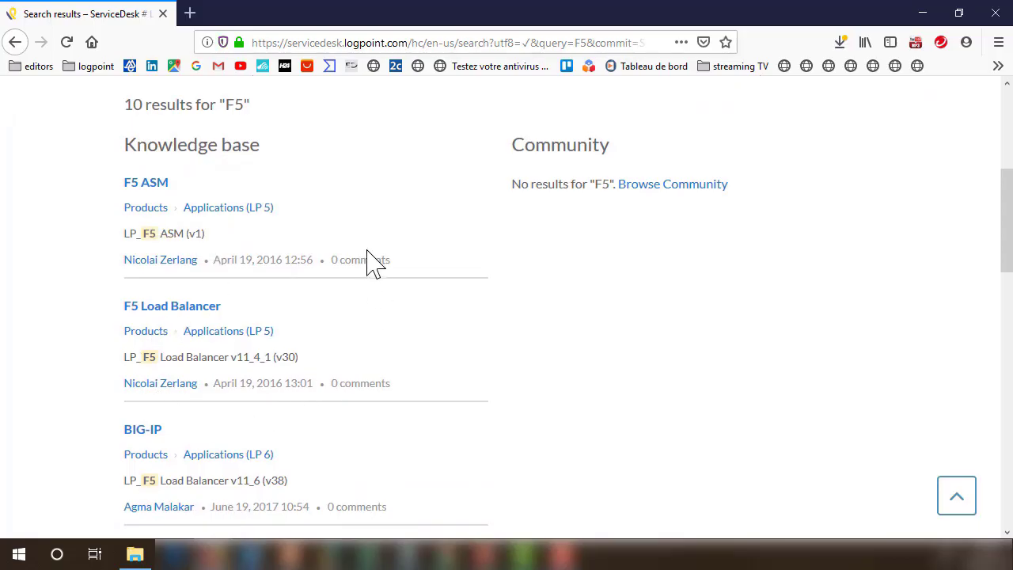
pyautogui.scroll(-2, 372, 258)
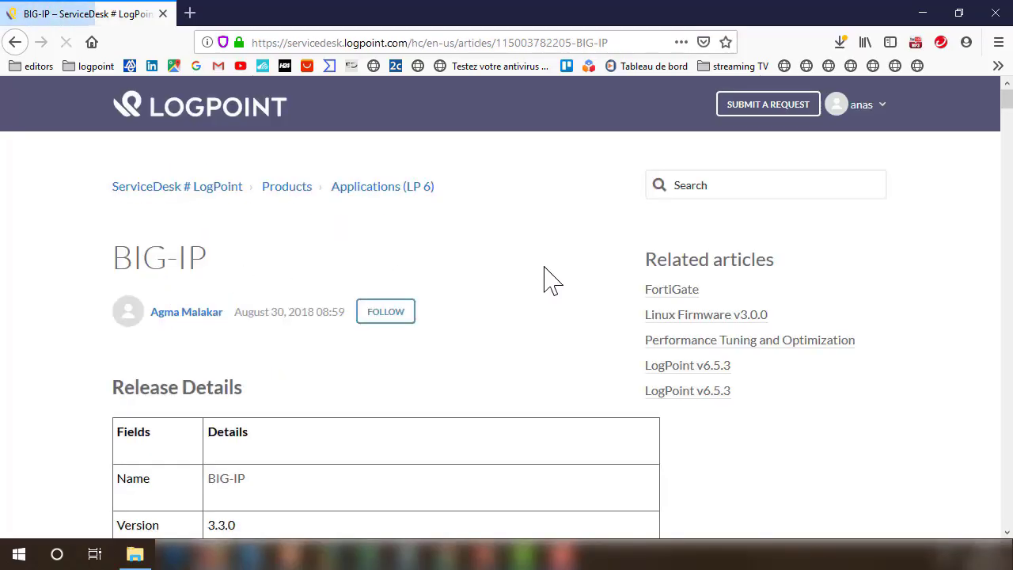
# Download the BIG-IP_3.3.0.pak file from the article's release details and return to LogPoint in Chrome
pyautogui.scroll(-3, 547, 280)
pyautogui.scroll(-1, 547, 281)
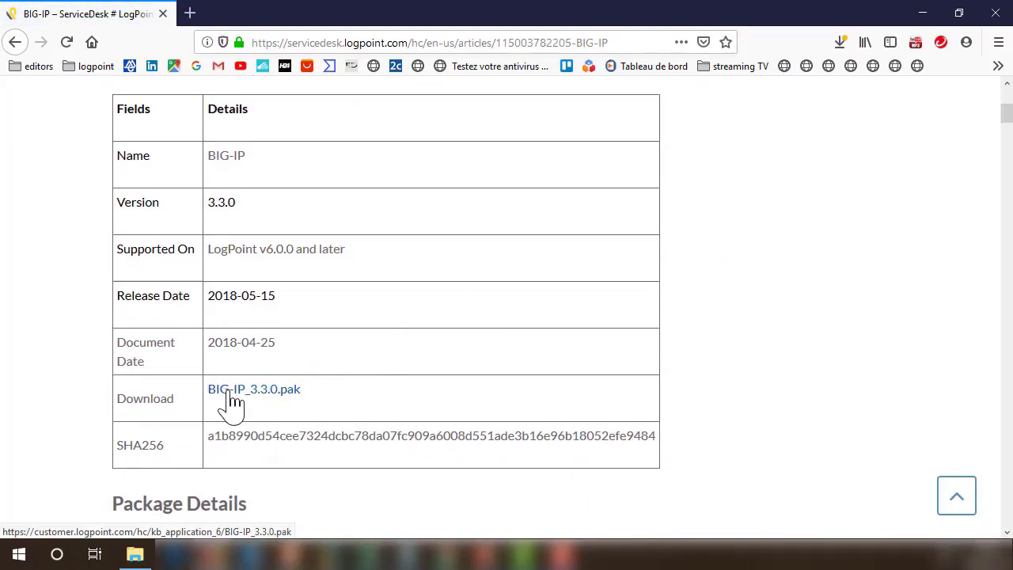
pyautogui.click(235, 402)
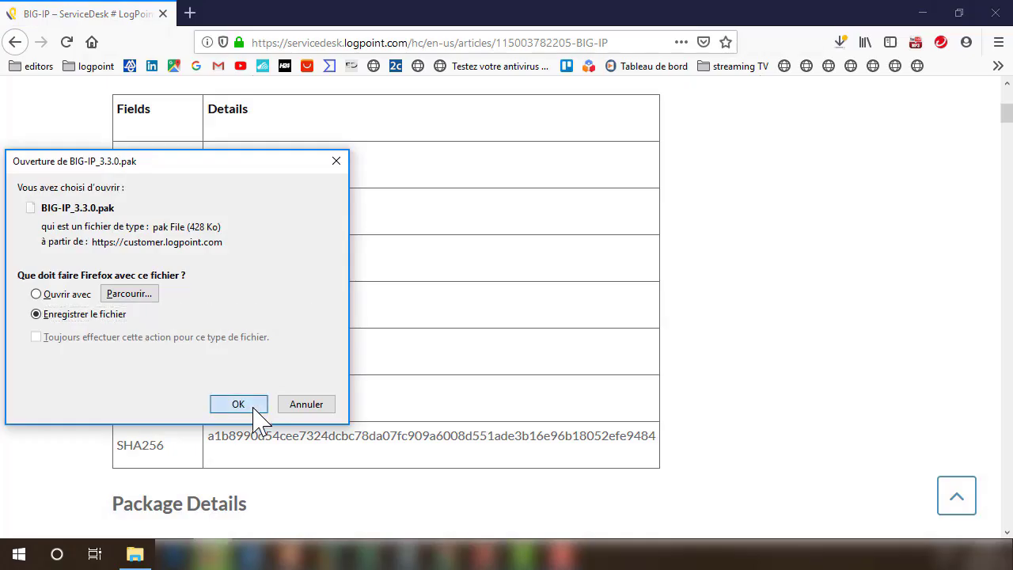
pyautogui.click(253, 410)
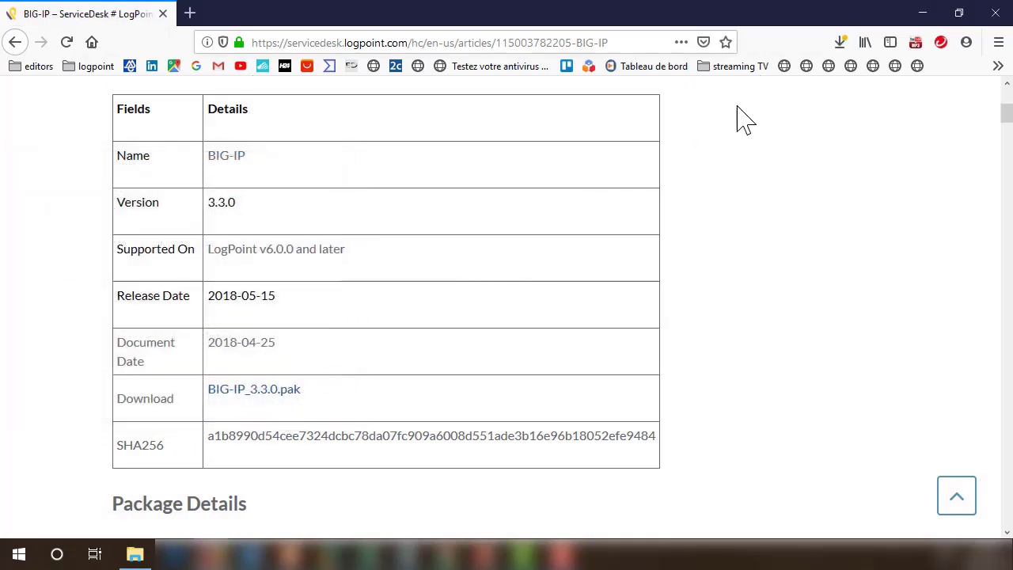
pyautogui.click(839, 42)
pyautogui.click(842, 43)
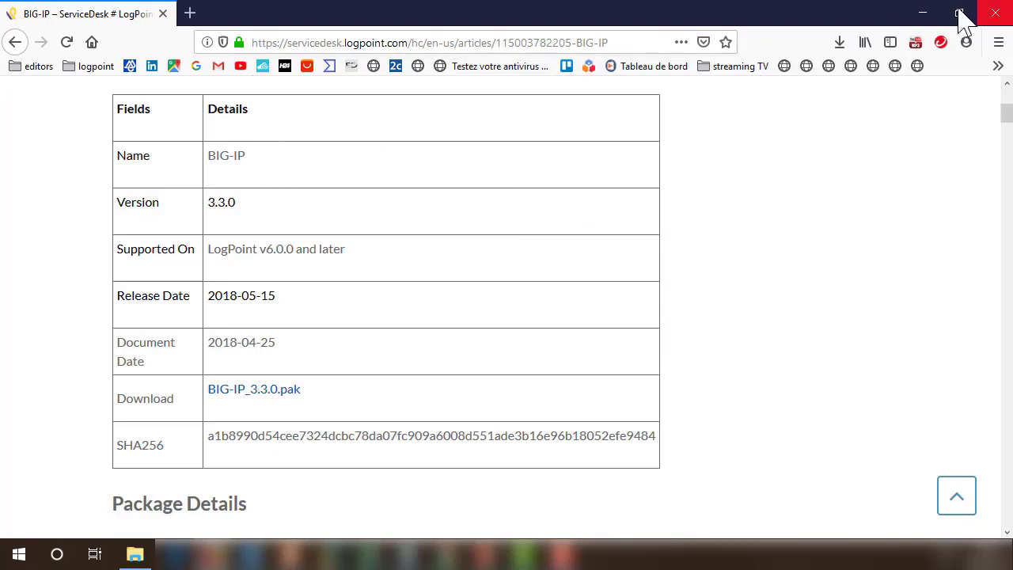
pyautogui.click(923, 13)
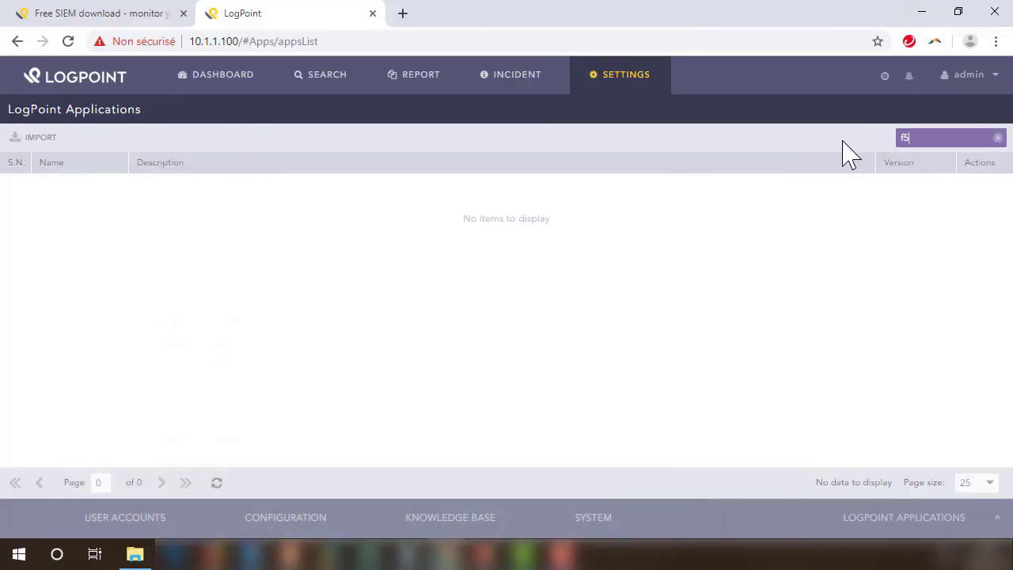
# Try to import BIG-IP_3.3.0.pak from the downloads folder as a LogPoint application, check the upload's error detail and close the import dialog
pyautogui.click(37, 139)
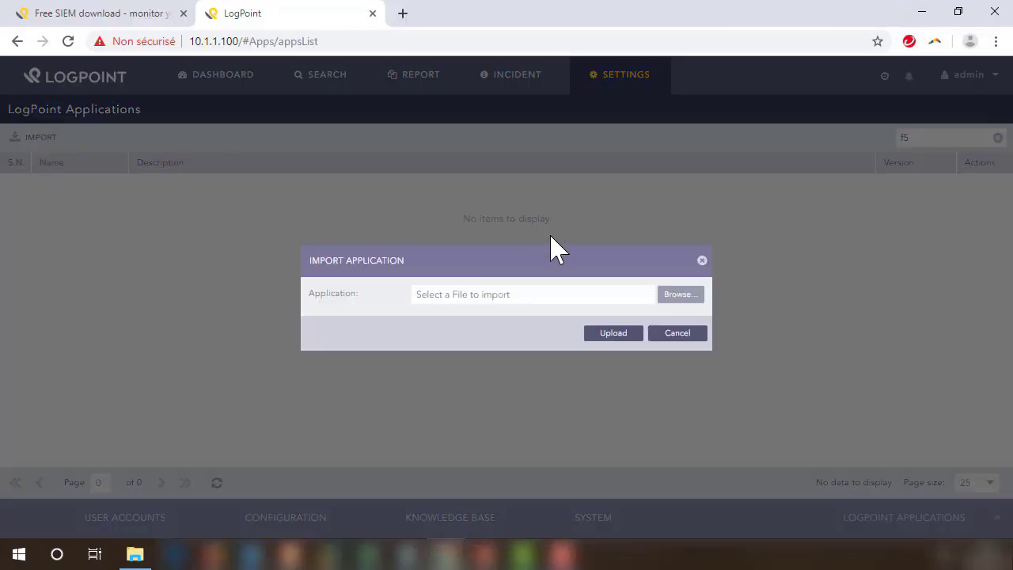
pyautogui.click(675, 297)
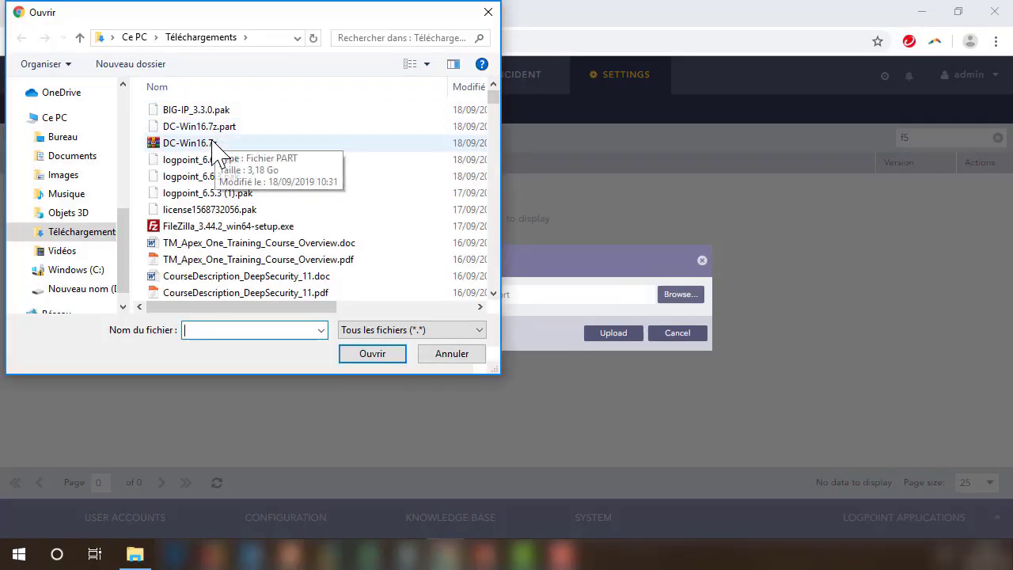
pyautogui.click(198, 110)
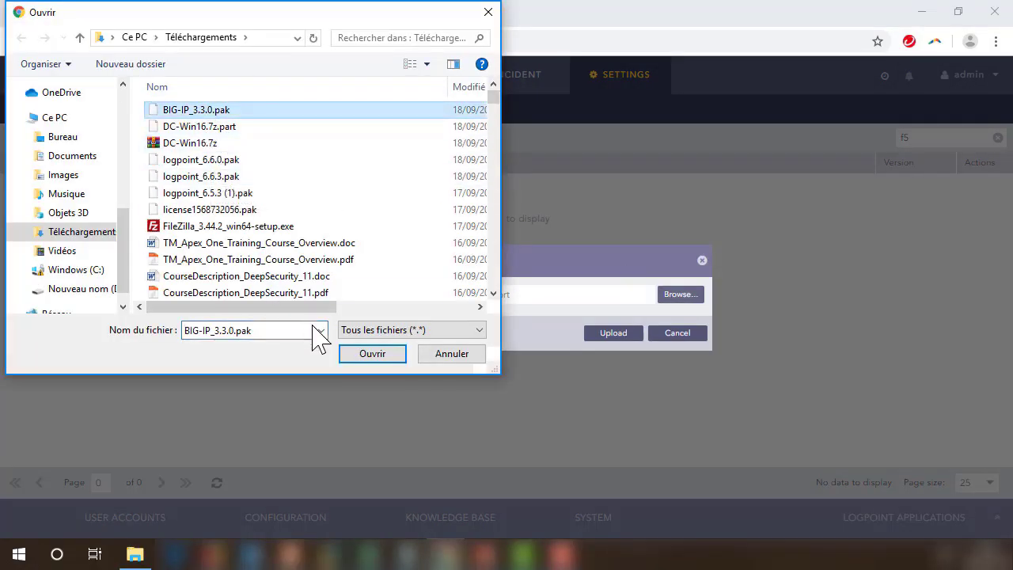
pyautogui.click(372, 356)
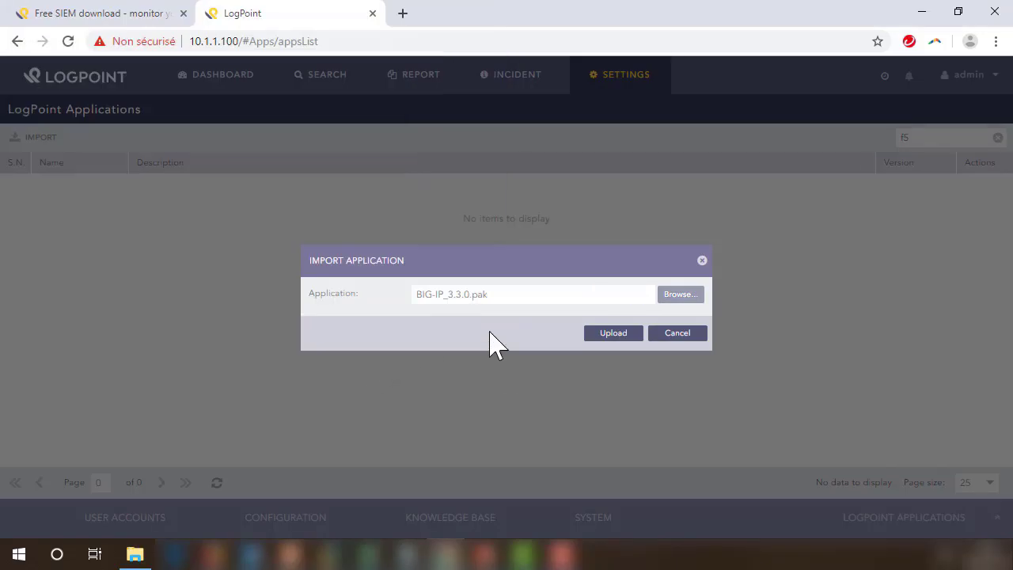
pyautogui.click(613, 333)
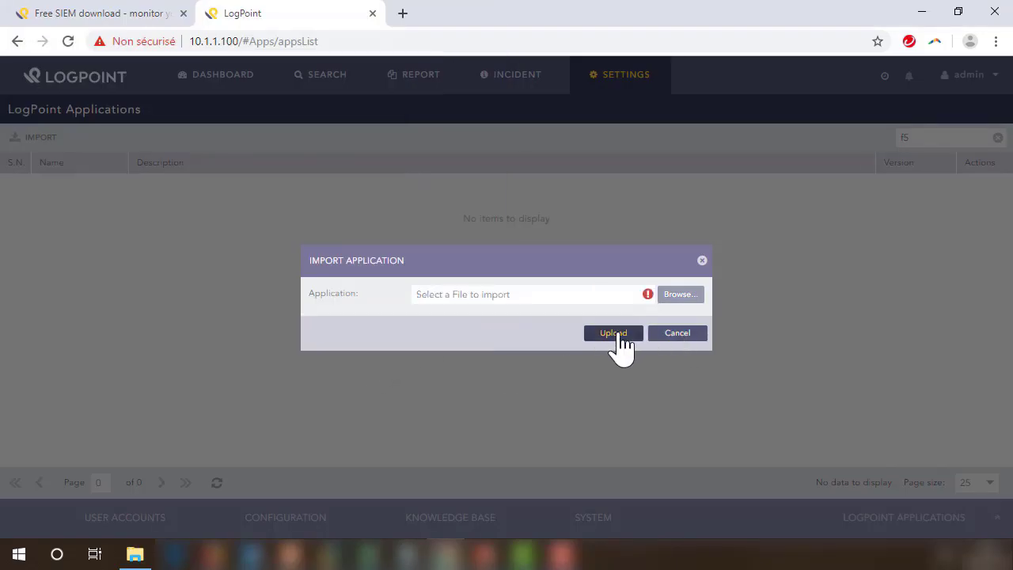
pyautogui.moveTo(647, 296)
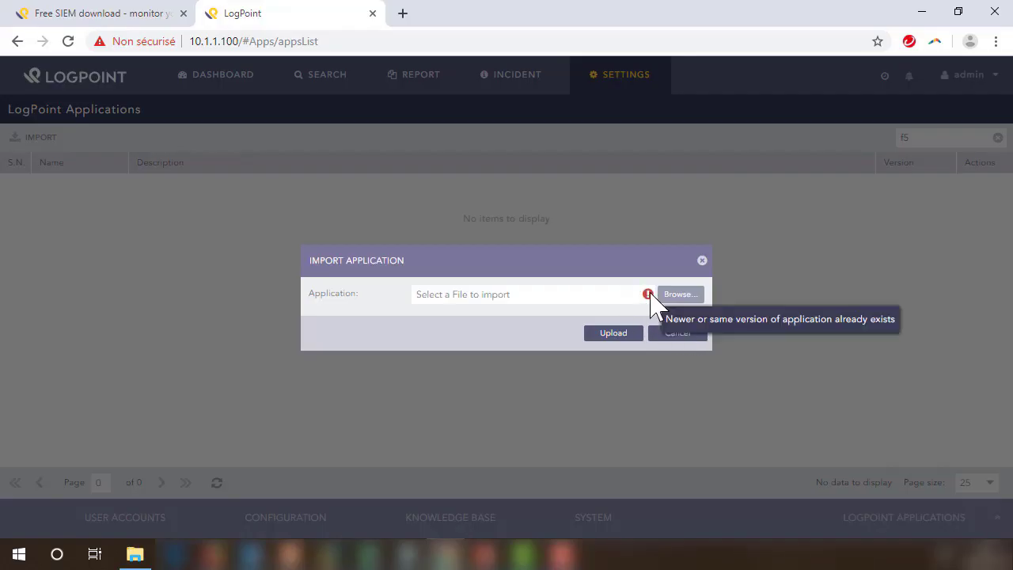
pyautogui.click(653, 334)
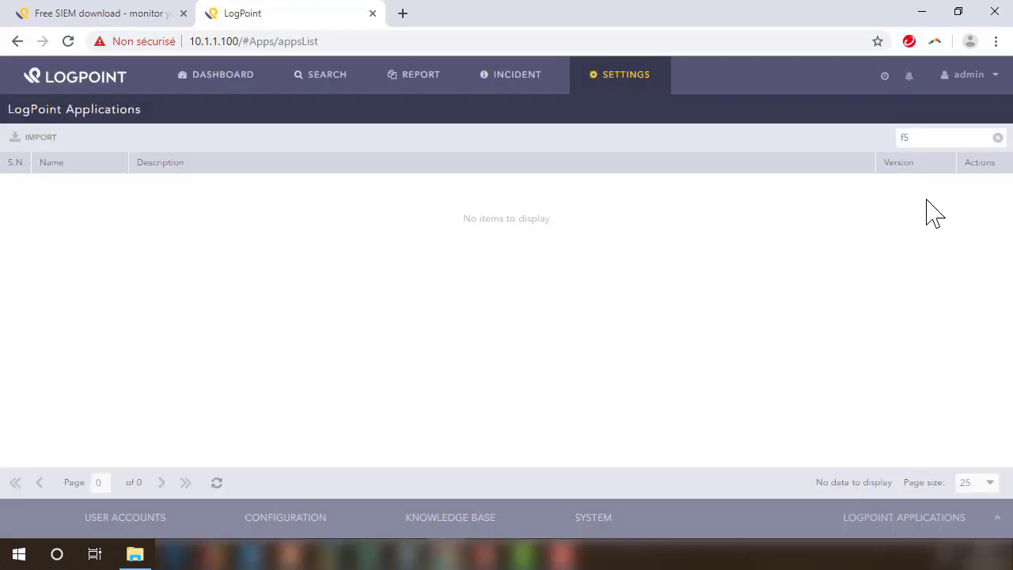
# Replace the application list's search term with "big" to find the BIG-IP application
pyautogui.click(947, 137)
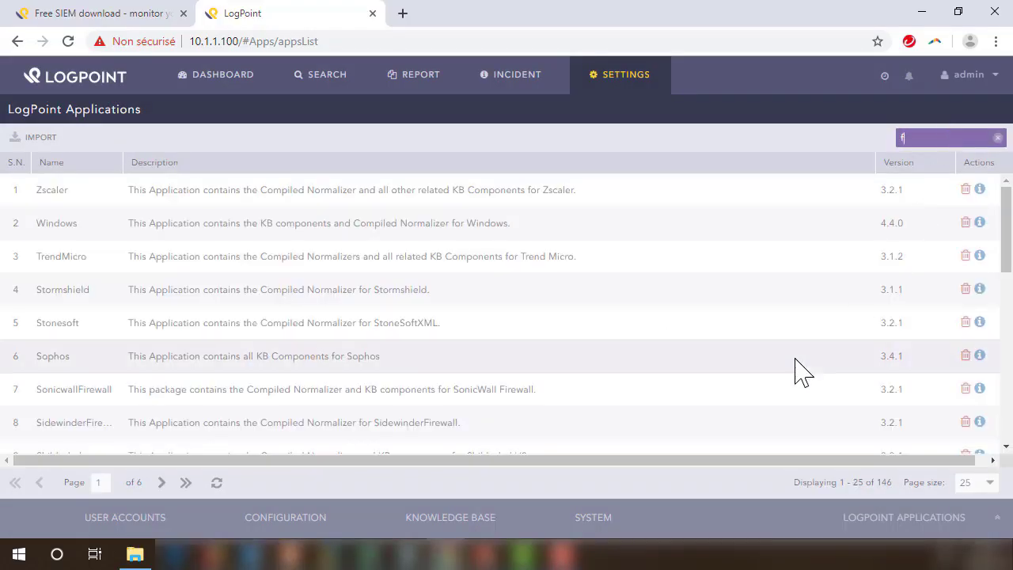
pyautogui.scroll(-5, 796, 373)
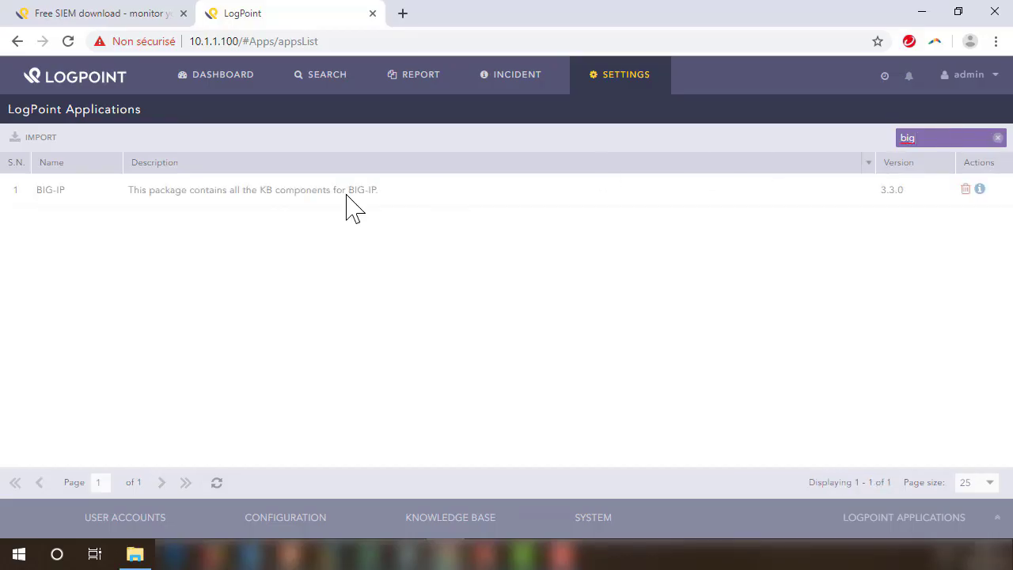
pyautogui.click(240, 188)
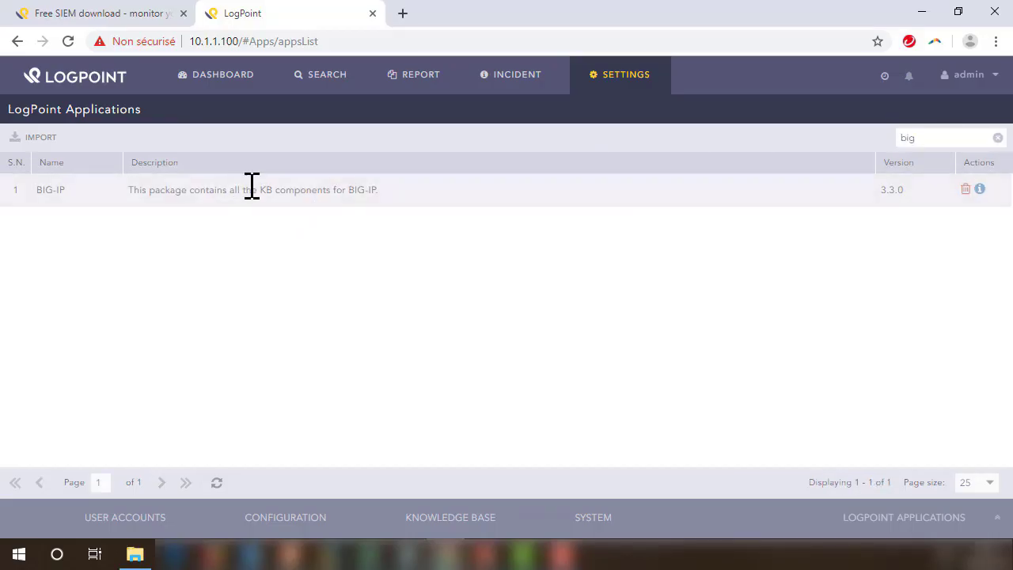
# Open the BIG-IP application's details and examine its dashboard, label and normalization packages, highlighting the normalization package list
pyautogui.click(980, 190)
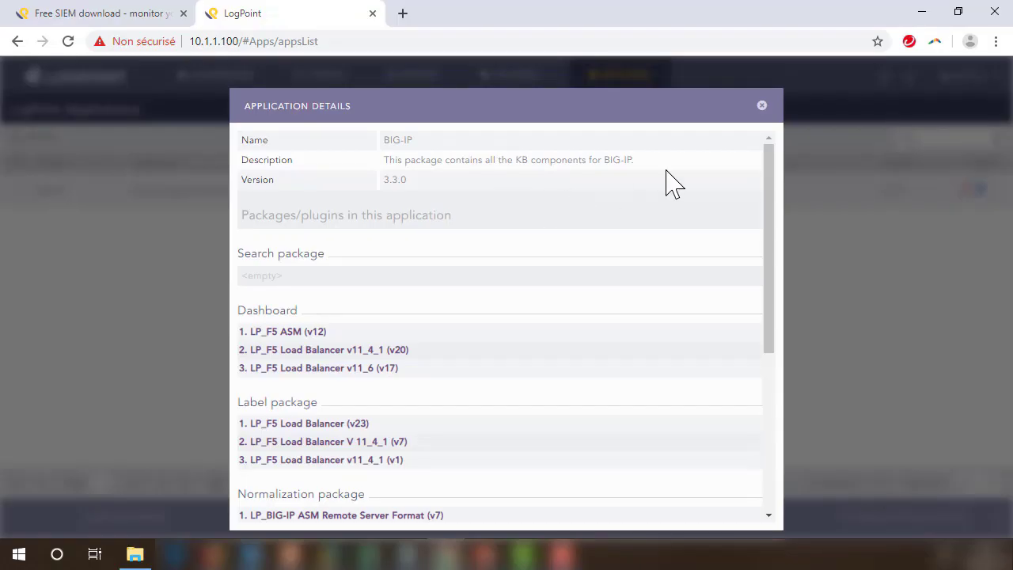
pyautogui.moveTo(764, 149); pyautogui.dragTo(762, 111)
pyautogui.click(762, 106)
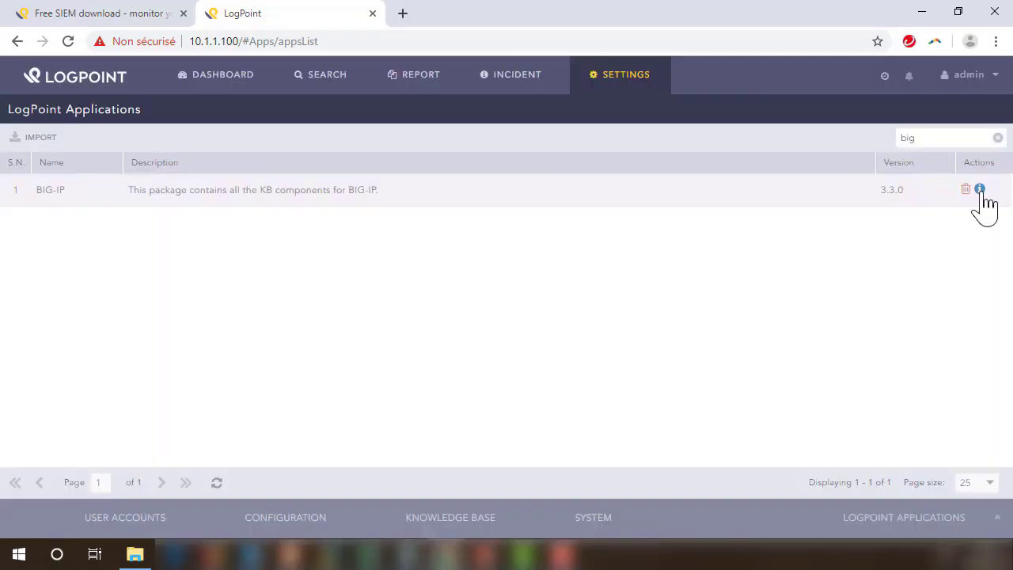
pyautogui.click(980, 190)
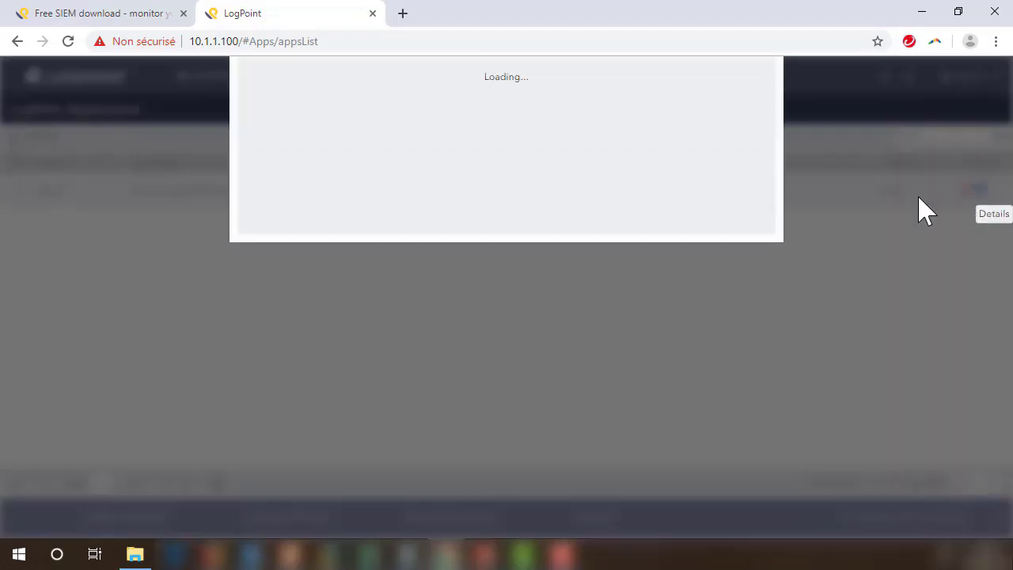
pyautogui.moveTo(767, 169); pyautogui.dragTo(759, 192)
pyautogui.scroll(-4, 735, 323)
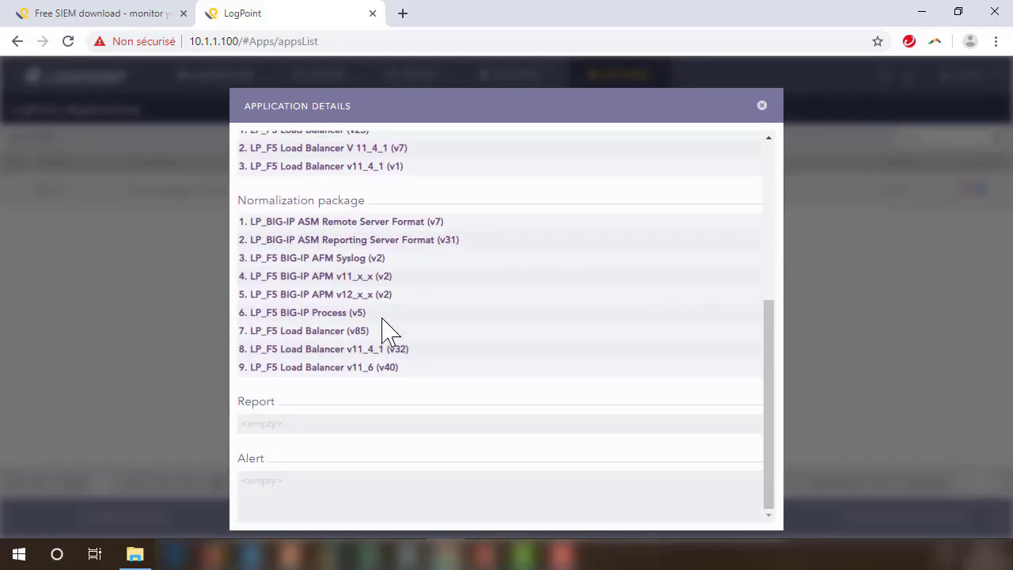
pyautogui.moveTo(406, 369); pyautogui.dragTo(248, 212)
pyautogui.scroll(3, 780, 330)
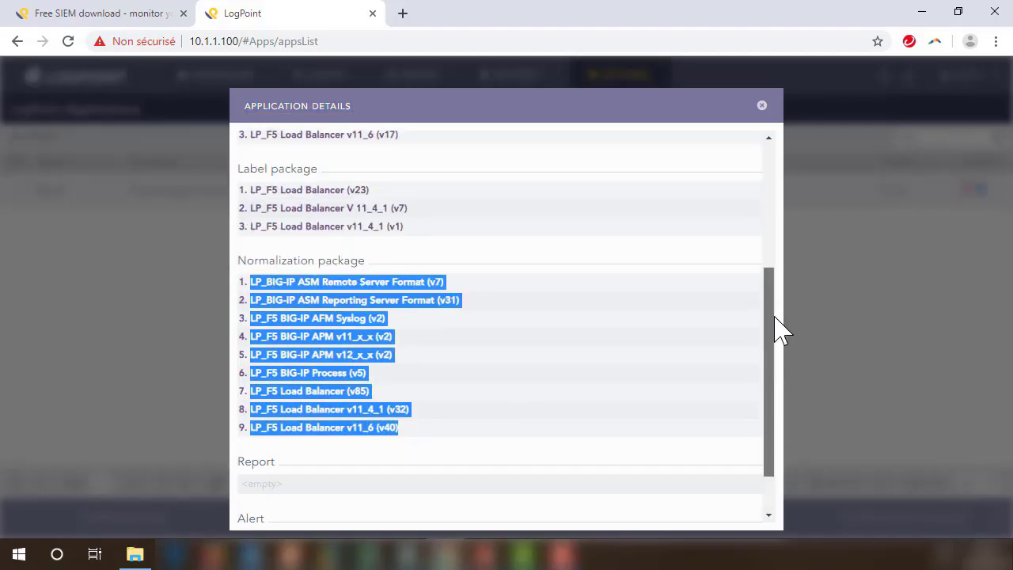
# Review the BIG-IP application's label and dashboard packages, close its details, and clear the application list's search
pyautogui.moveTo(409, 283); pyautogui.dragTo(253, 236)
pyautogui.moveTo(772, 306); pyautogui.dragTo(774, 222)
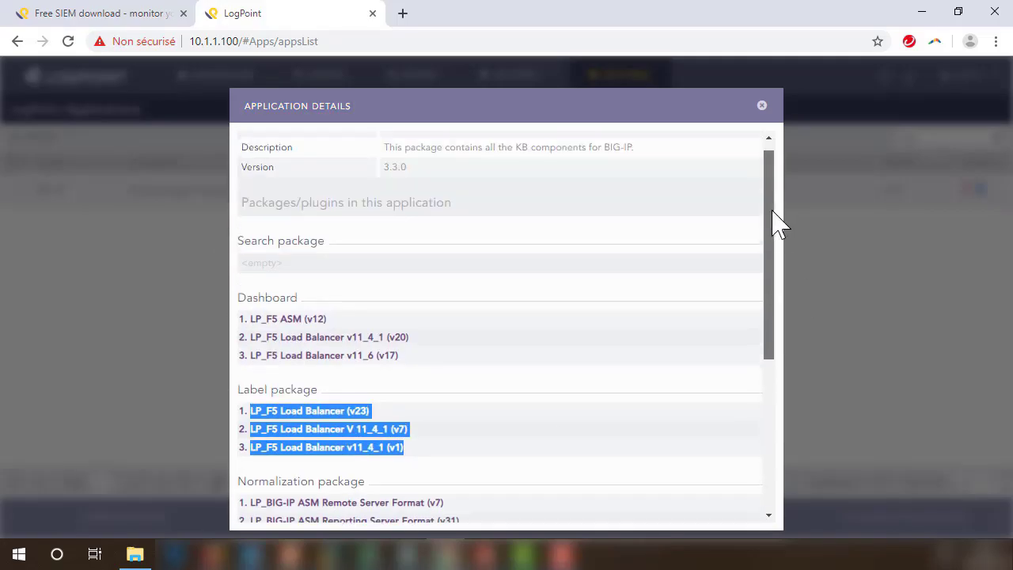
pyautogui.moveTo(423, 365); pyautogui.dragTo(270, 315)
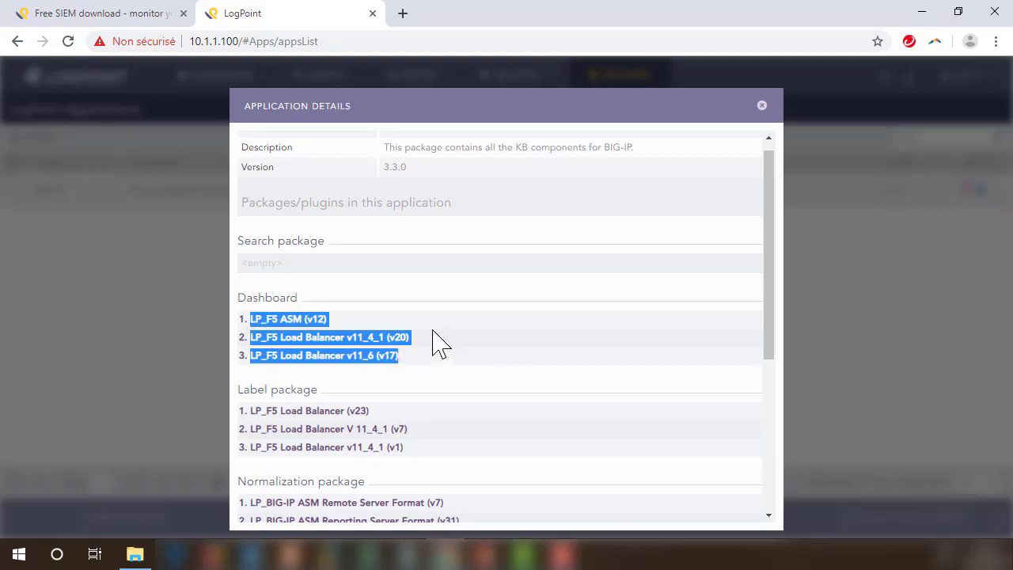
pyautogui.moveTo(774, 210); pyautogui.dragTo(749, 385)
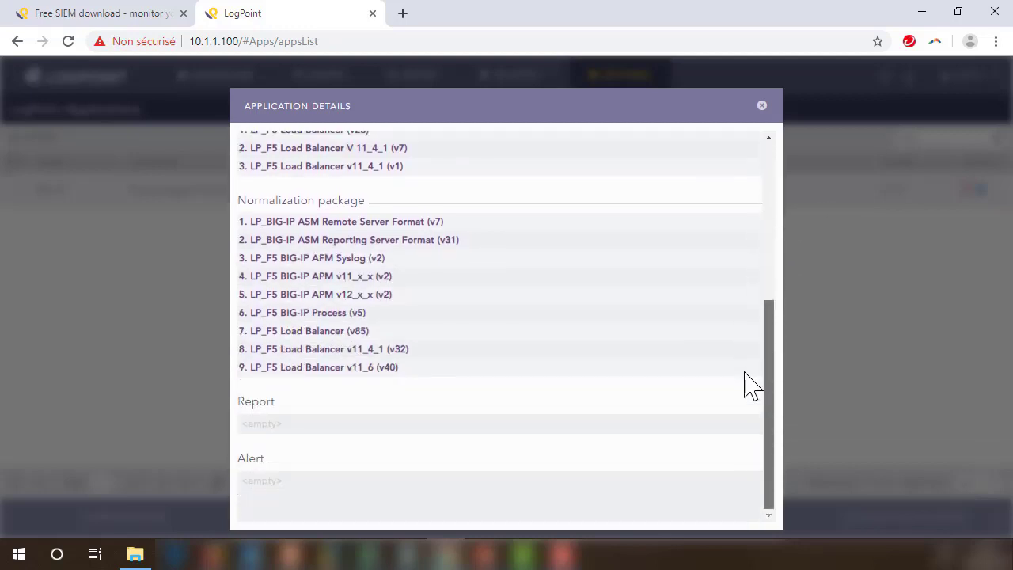
pyautogui.click(762, 106)
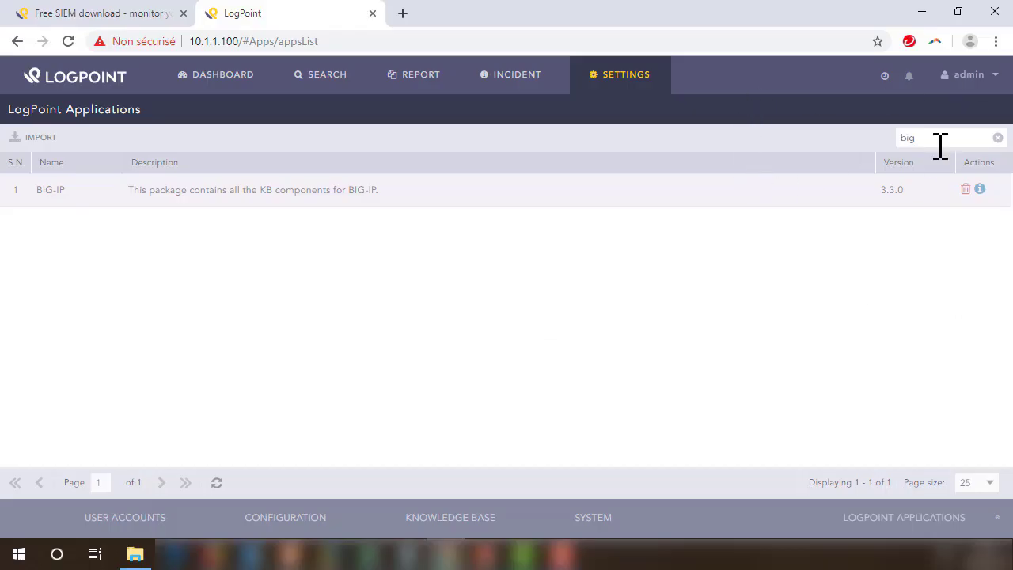
pyautogui.click(997, 139)
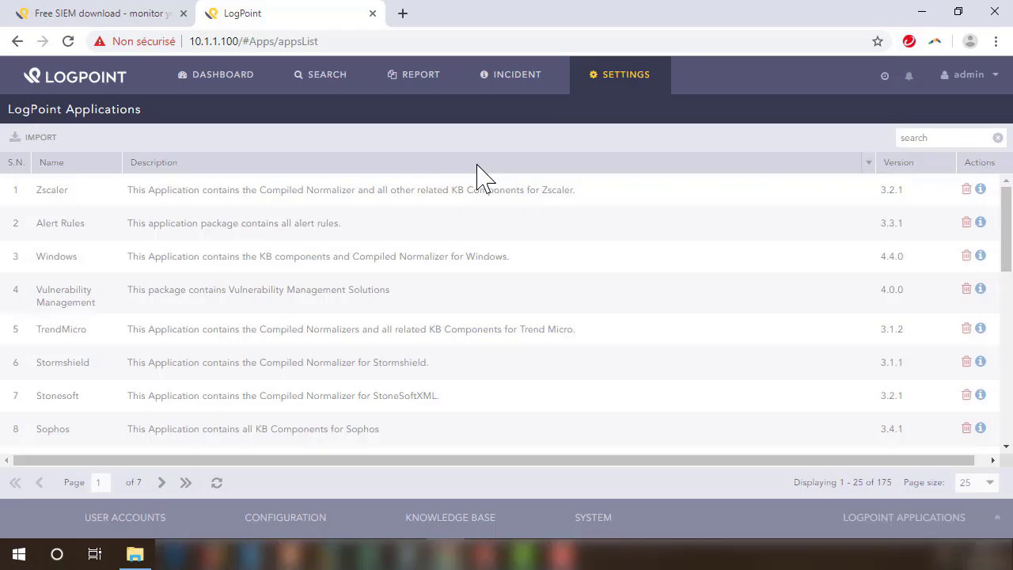
# Open the Repos list in the configuration settings
pyautogui.click(593, 524)
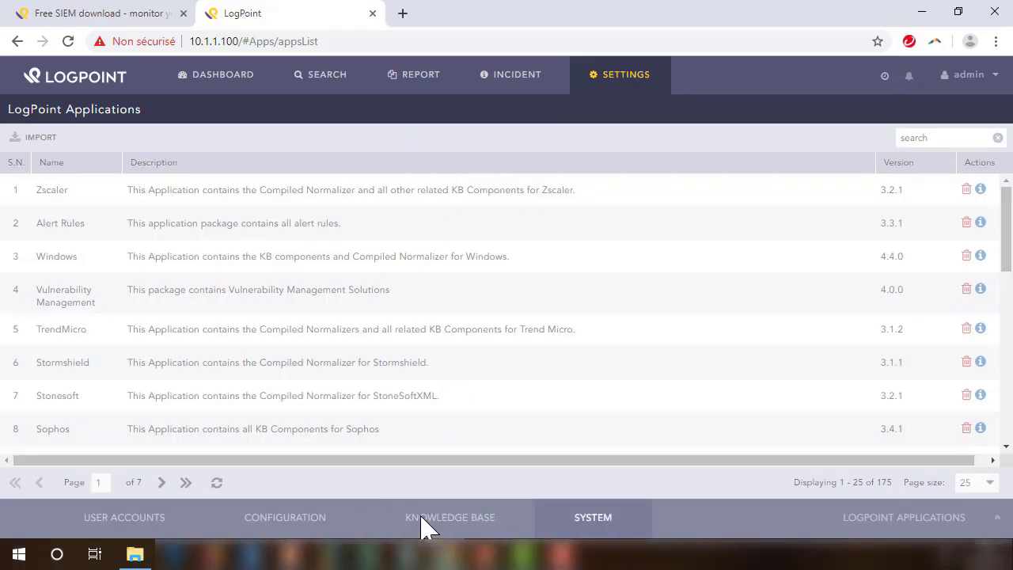
pyautogui.click(618, 89)
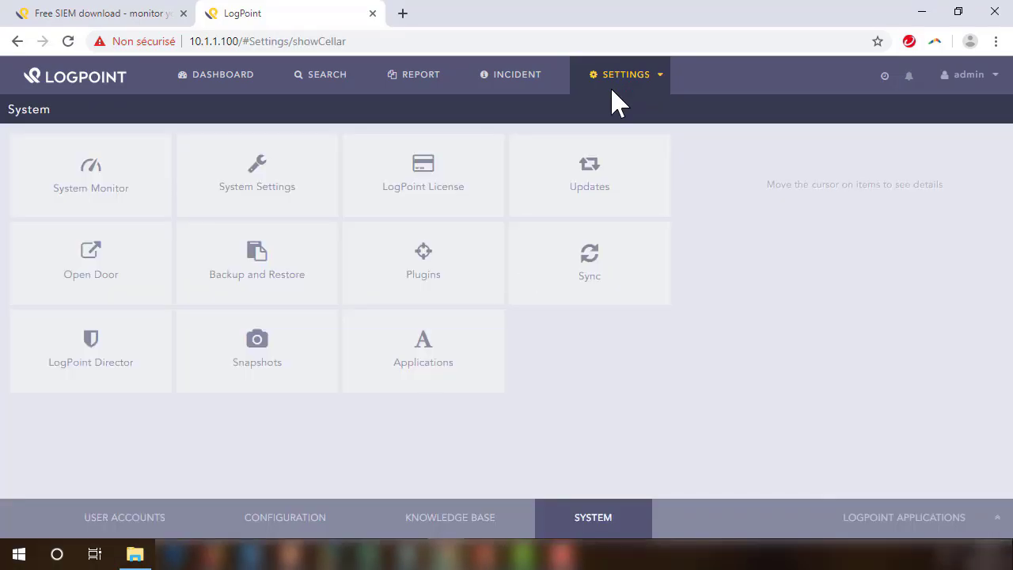
pyautogui.click(285, 522)
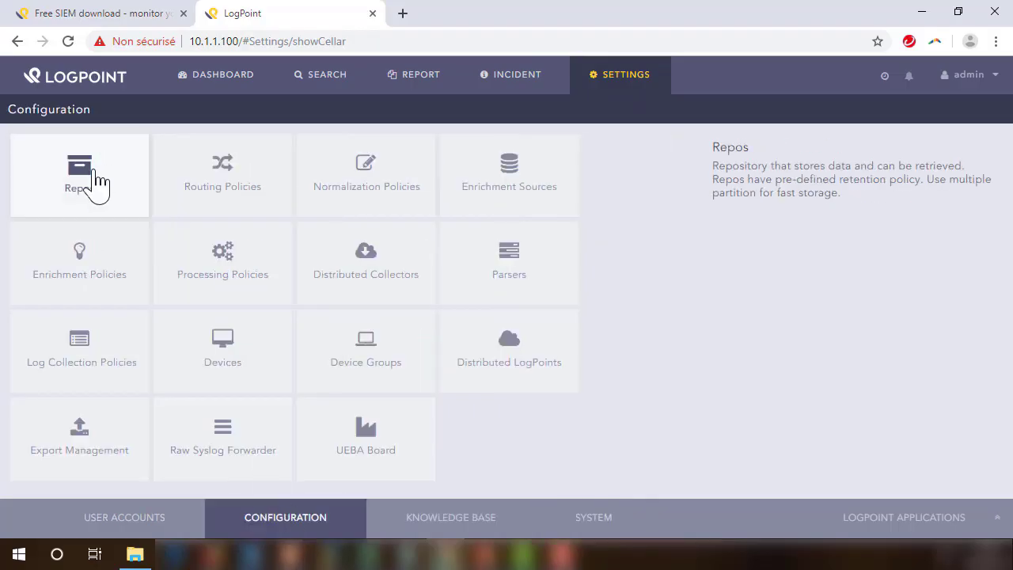
pyautogui.click(97, 182)
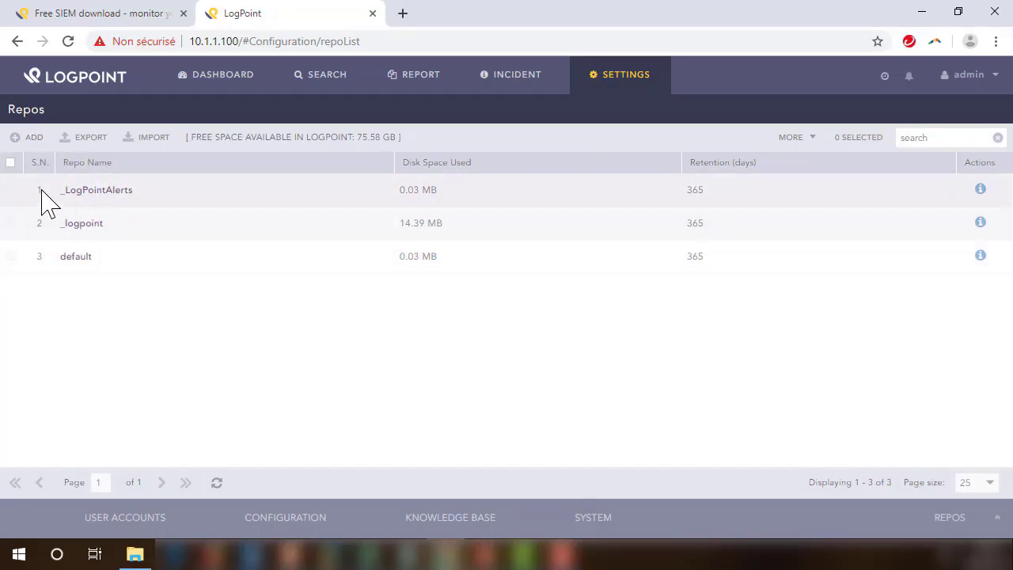
# Start a new repo named Unix on the path /opt/immune/storage/ with a retention of 30 days
pyautogui.click(25, 139)
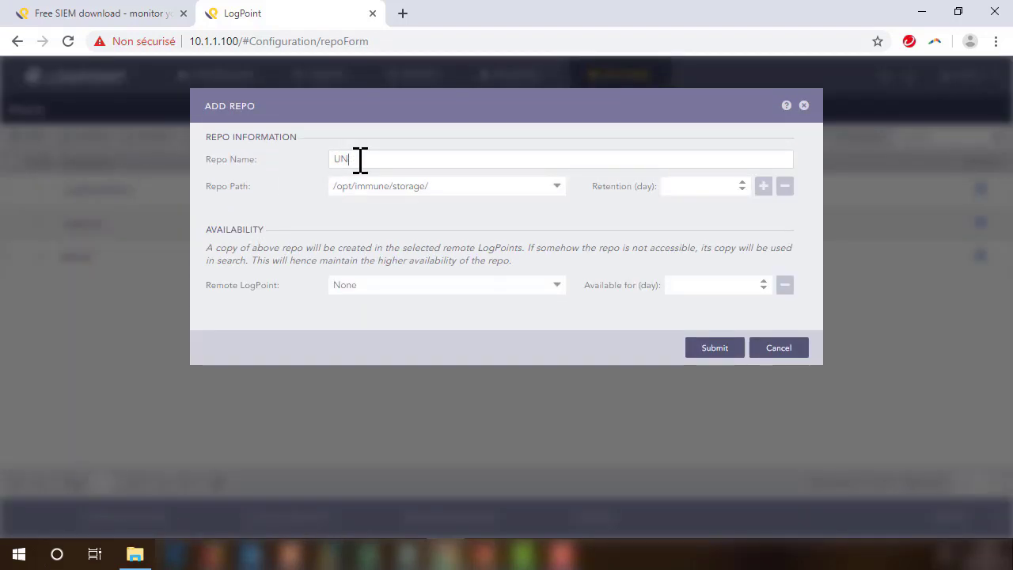
pyautogui.press('BackSpace')
pyautogui.press('BackSpace')
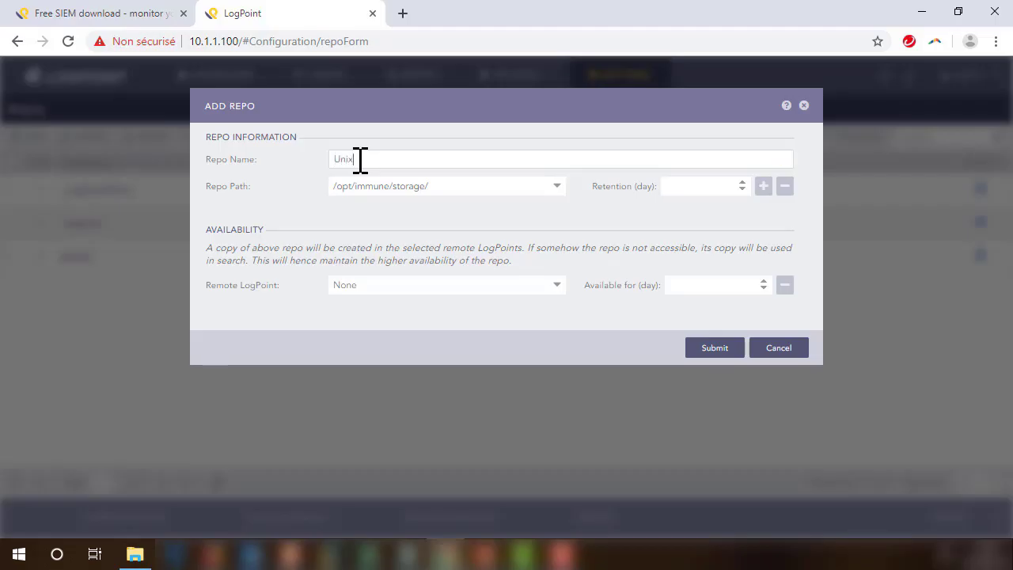
pyautogui.write('Unix')
pyautogui.click(714, 189)
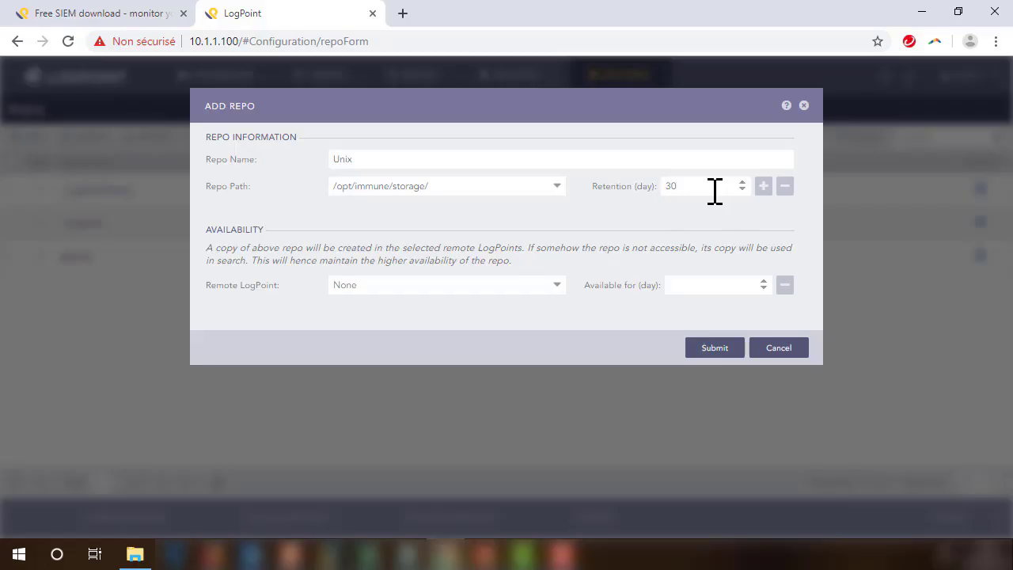
# Try adding two more /opt/immune/storage/ paths with retentions of 90 and 365 days, and remove both extra paths
pyautogui.click(764, 189)
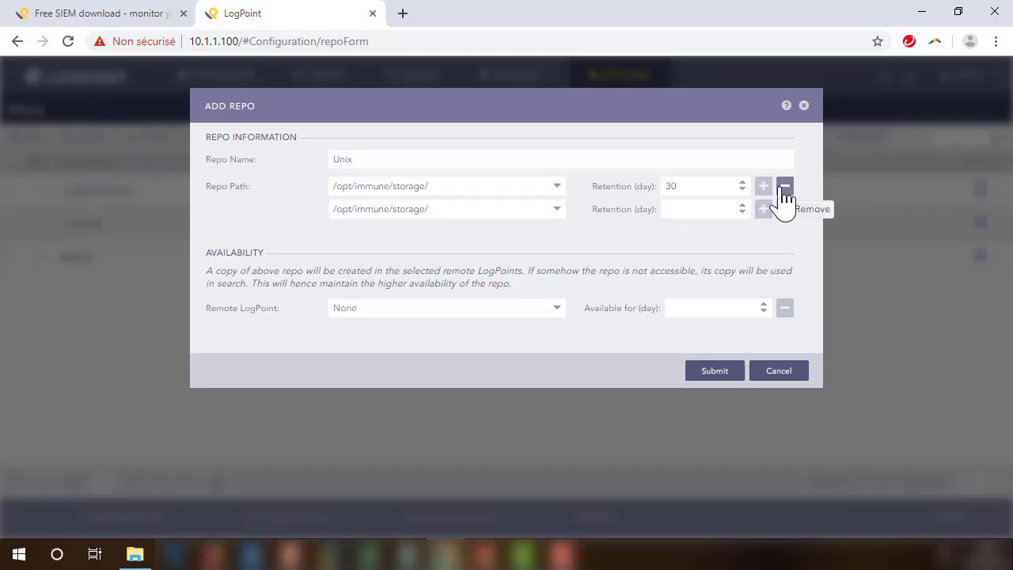
pyautogui.click(425, 213)
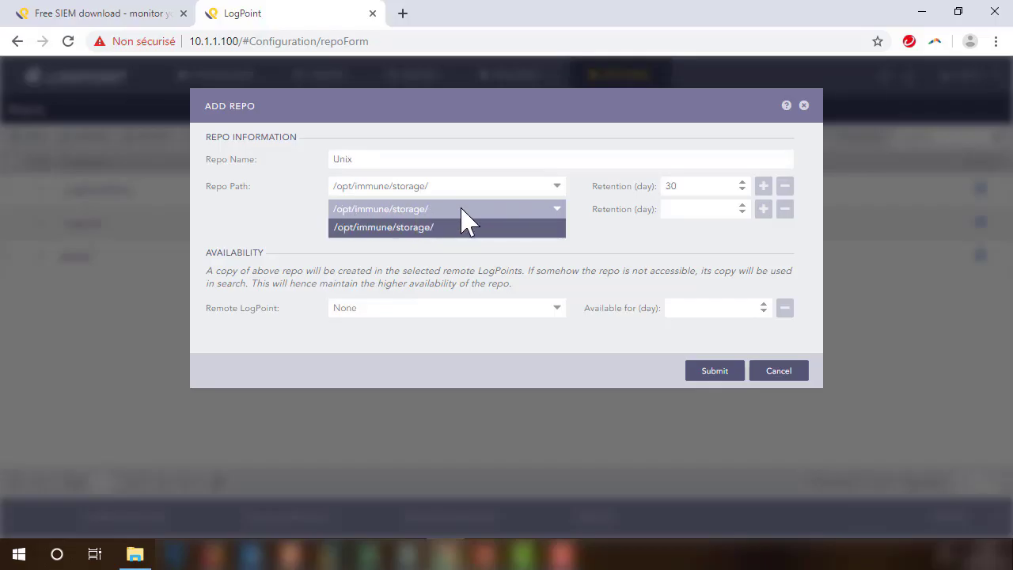
pyautogui.click(695, 212)
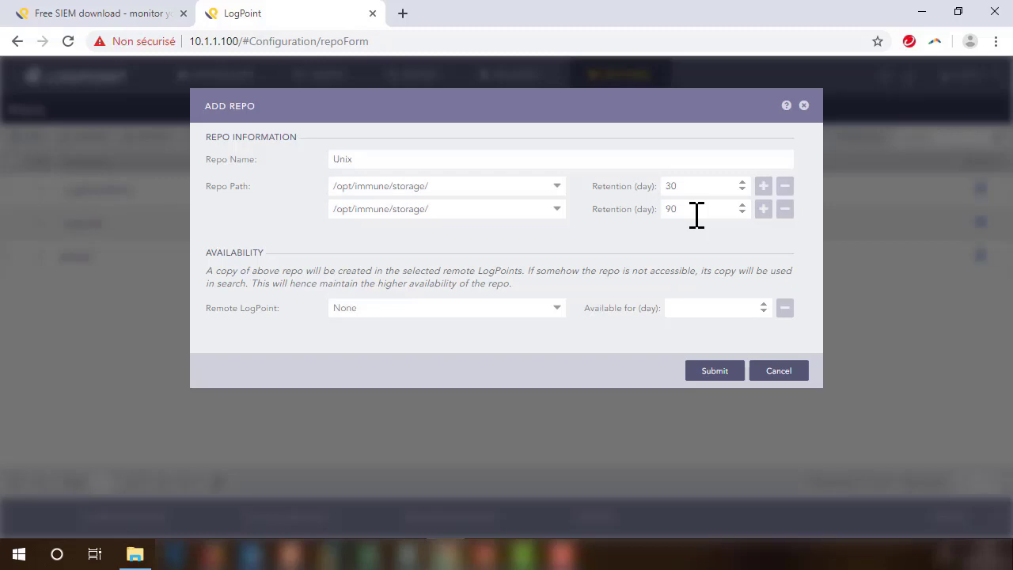
pyautogui.click(763, 209)
pyautogui.click(449, 231)
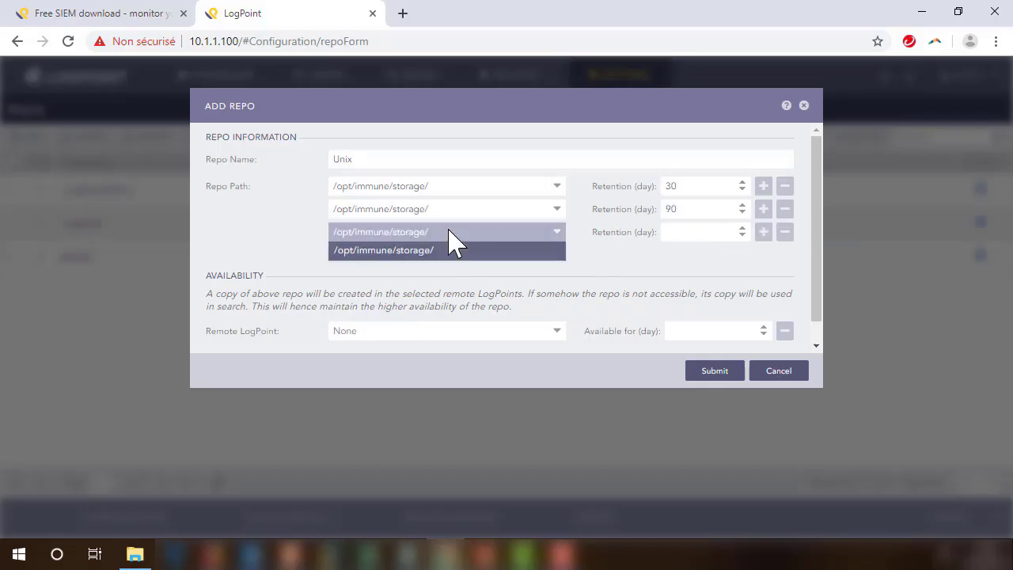
pyautogui.click(687, 232)
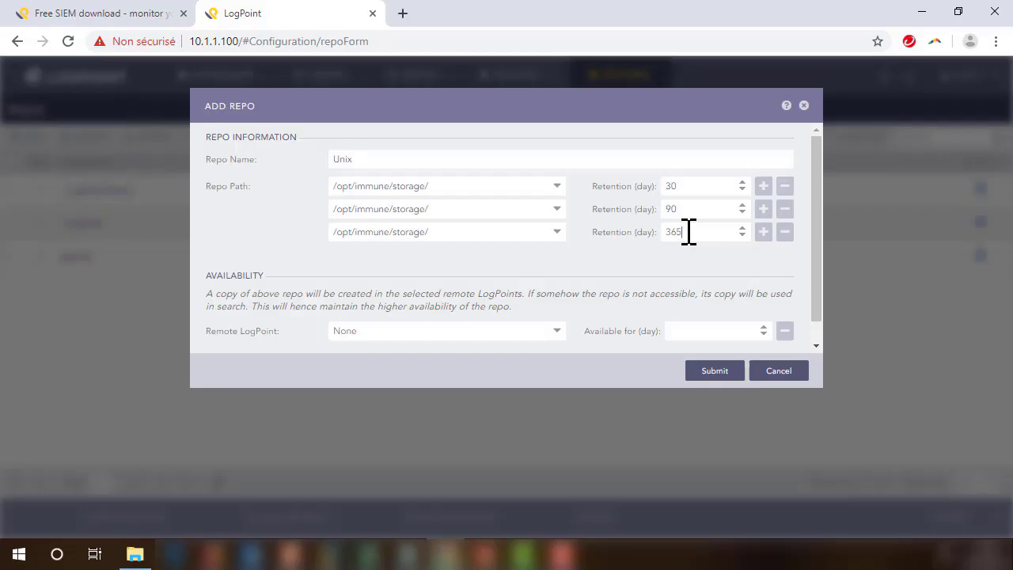
pyautogui.click(784, 232)
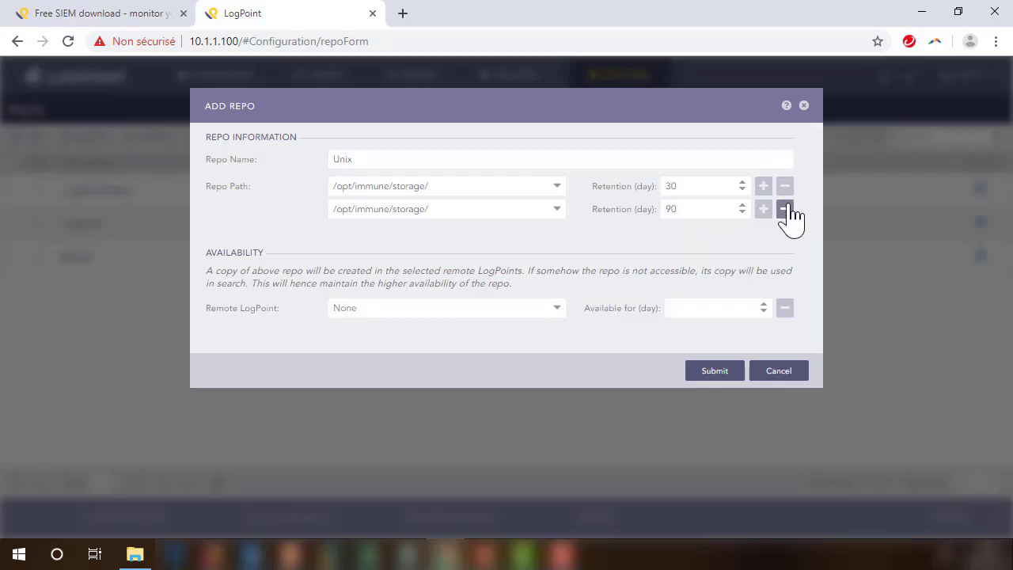
pyautogui.click(784, 209)
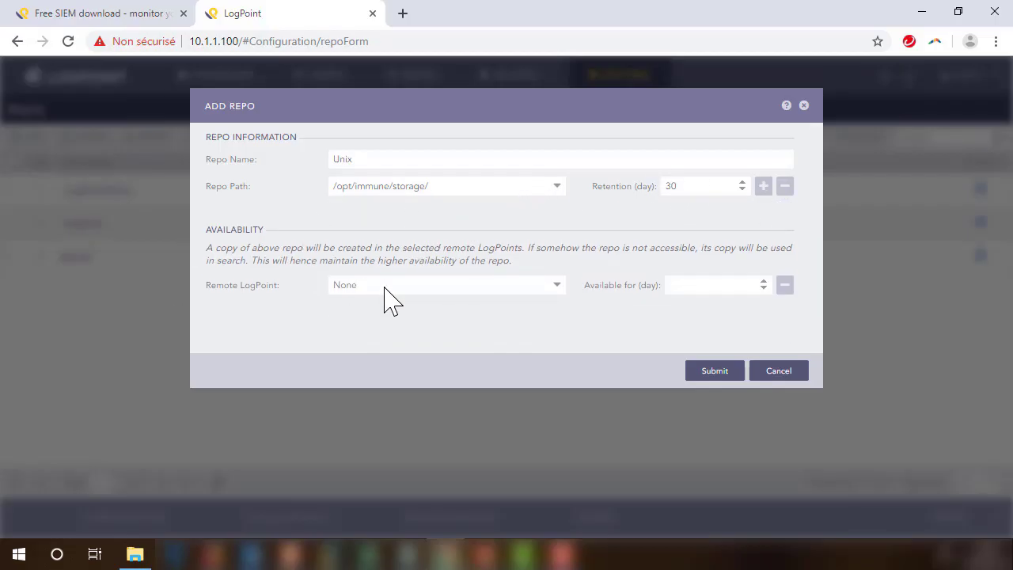
# Check the remote LogPoint choices, leave the setting at None, and submit the Unix repo
pyautogui.click(558, 287)
pyautogui.click(716, 373)
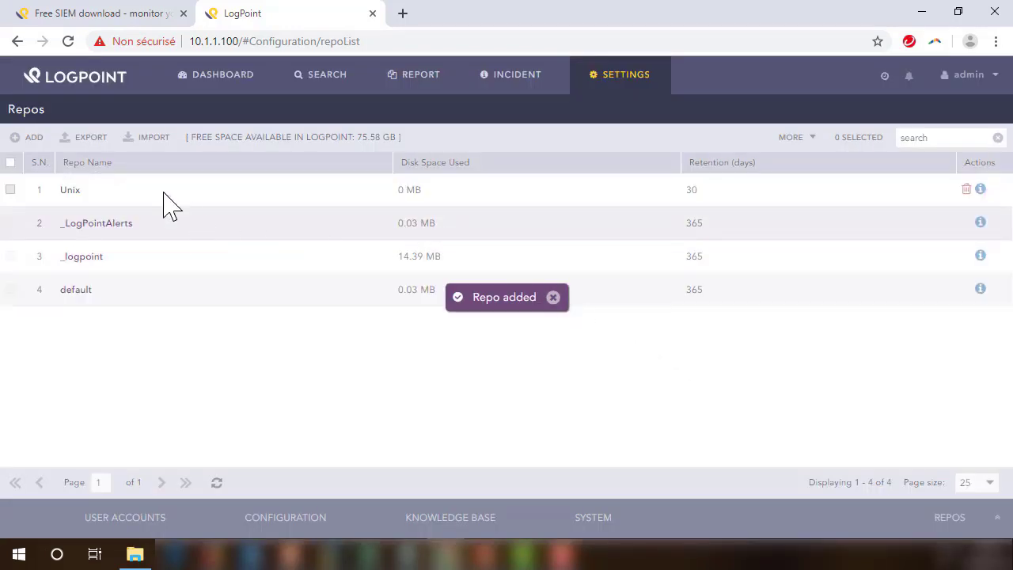
# Start a new routing policy named unix with the Unix repo as its catch-all
pyautogui.click(312, 526)
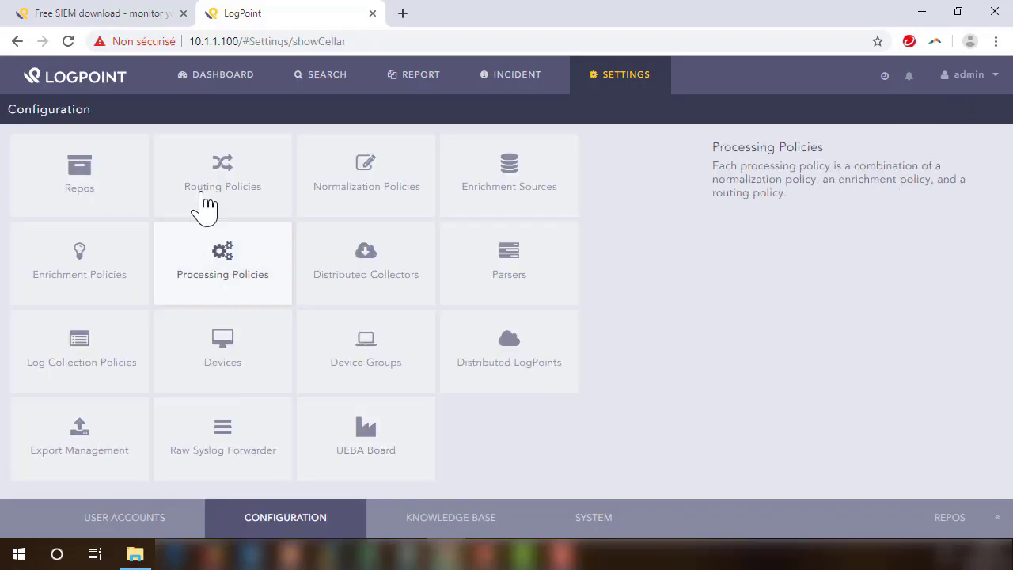
pyautogui.click(221, 193)
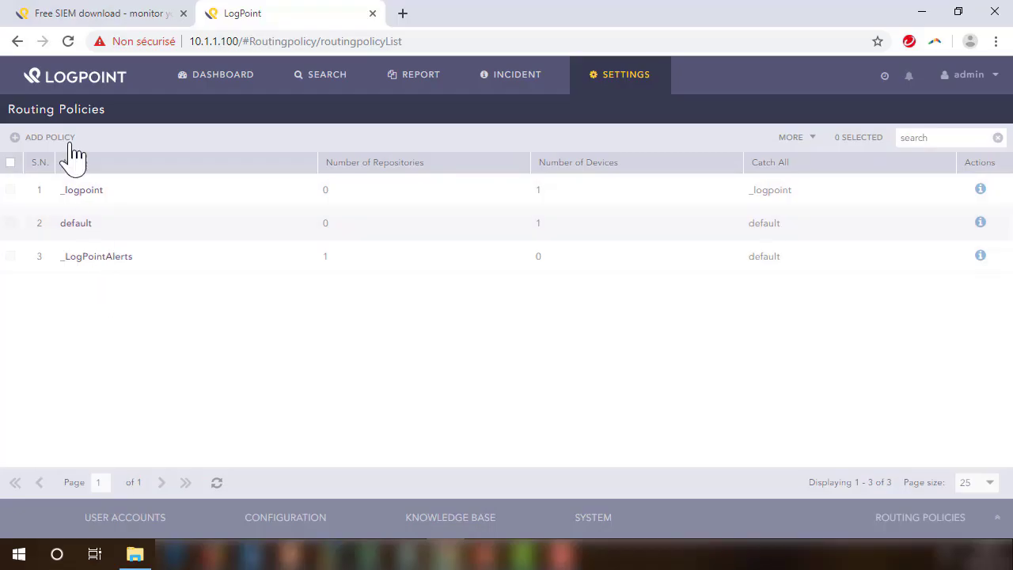
pyautogui.click(71, 142)
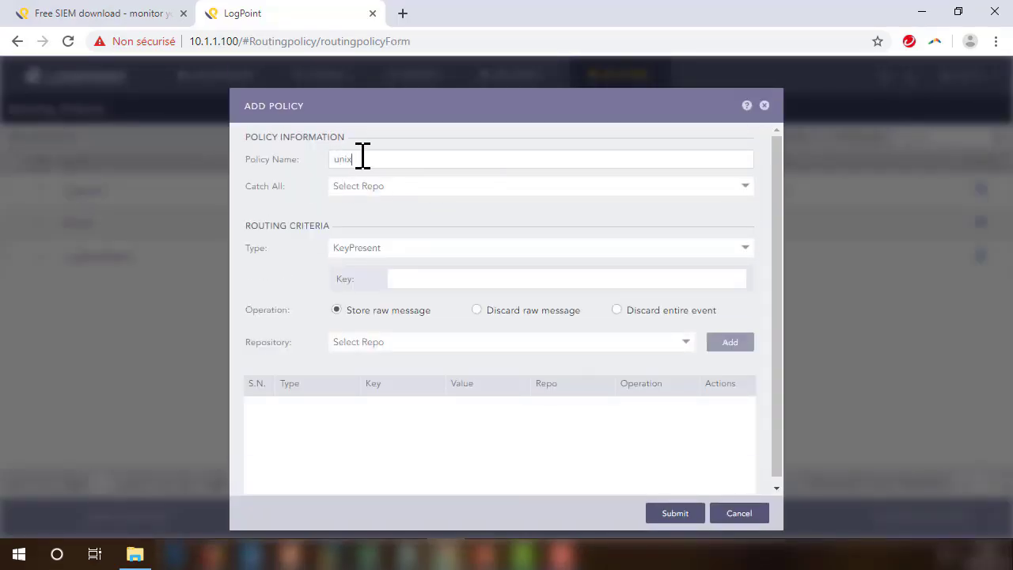
pyautogui.write('unix')
pyautogui.click(352, 189)
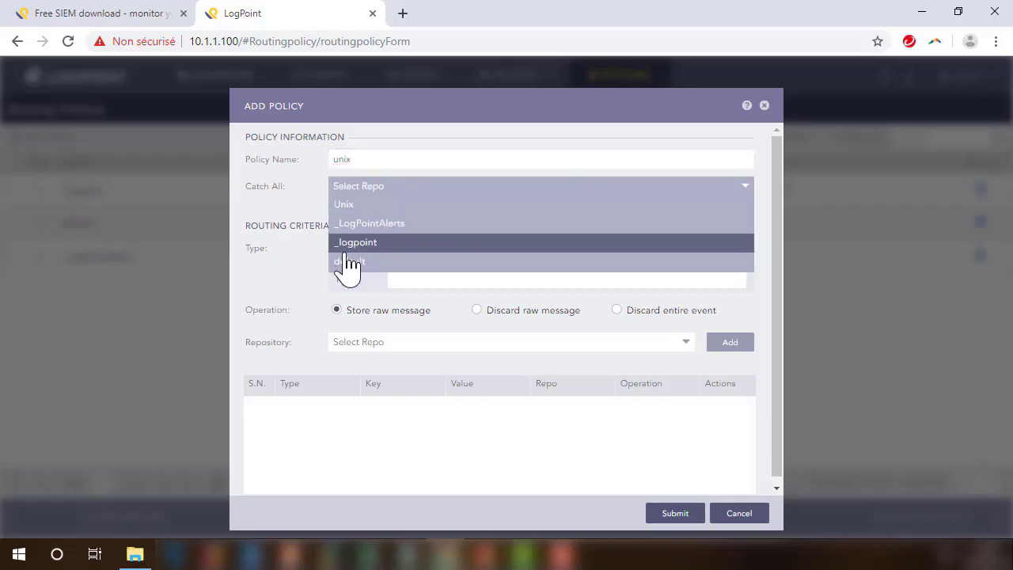
pyautogui.click(366, 205)
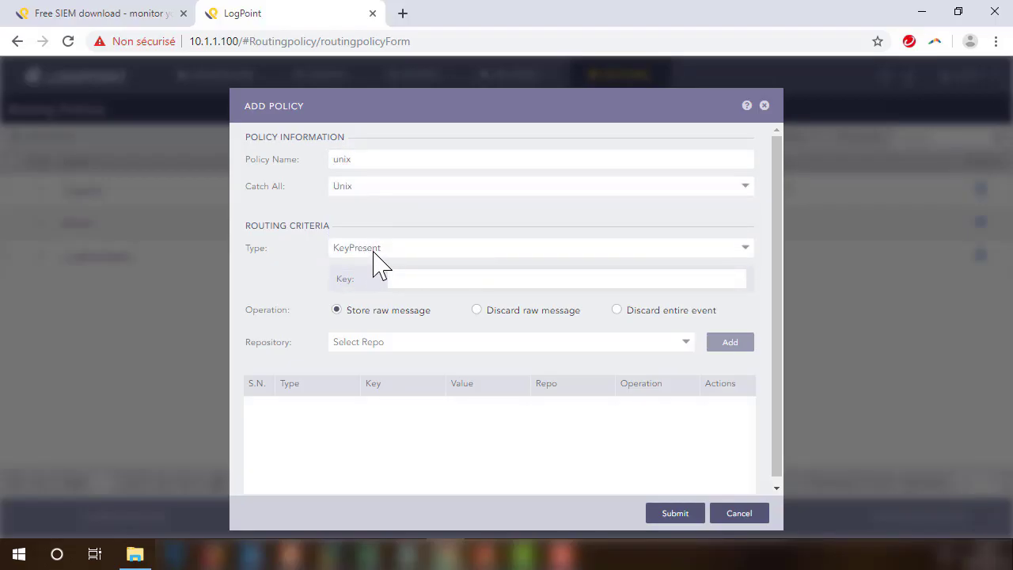
# Try a KeyPresent routing criterion with the key deny, testing the discard operations and viewing the available repositories
pyautogui.click(377, 248)
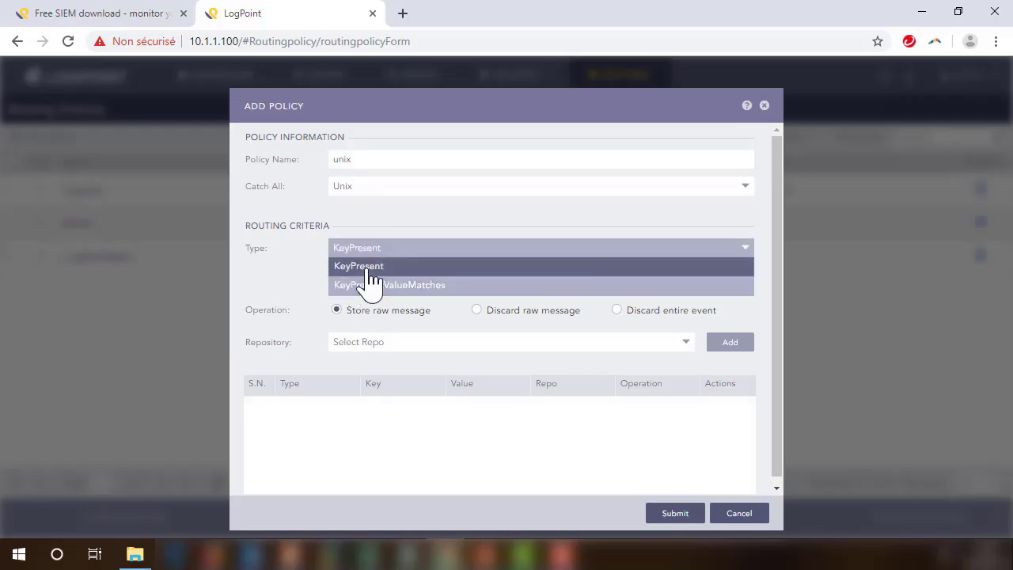
pyautogui.click(369, 267)
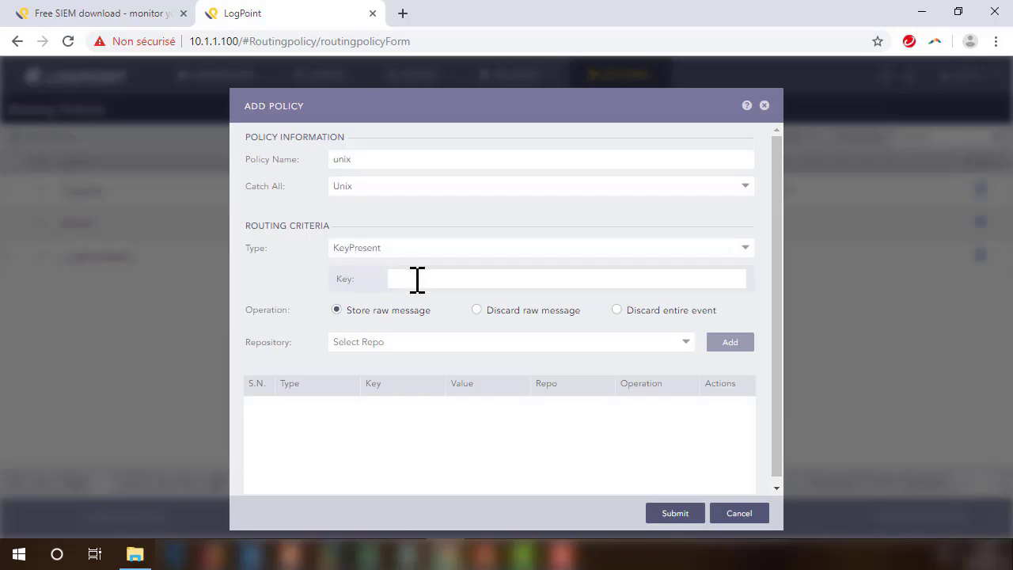
pyautogui.click(416, 277)
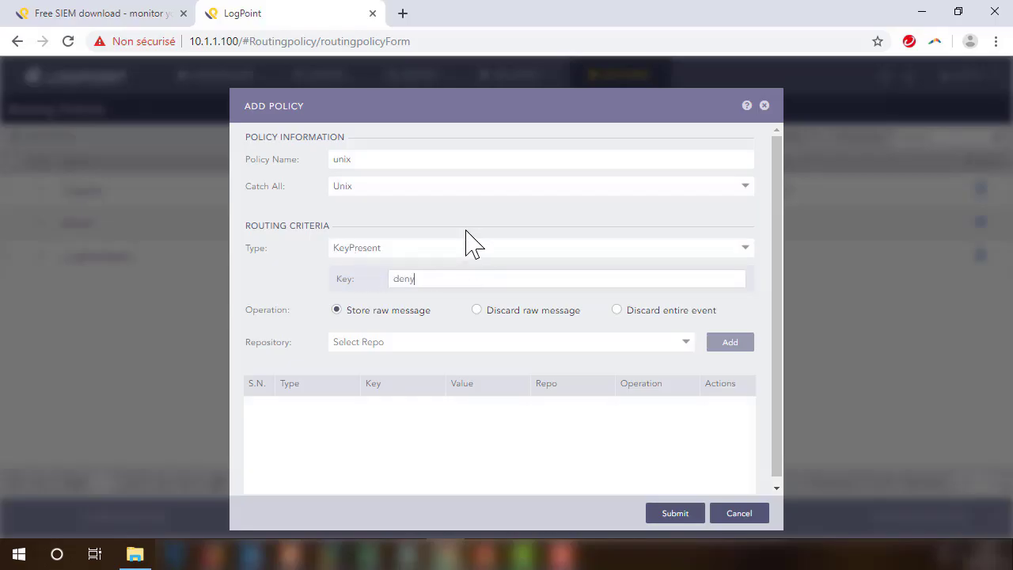
pyautogui.click(615, 310)
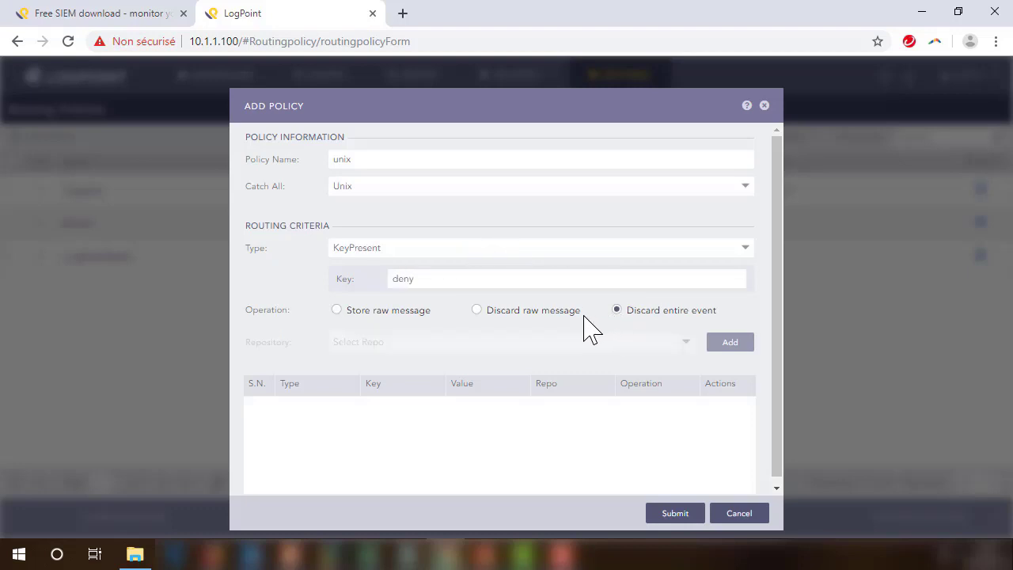
pyautogui.click(477, 310)
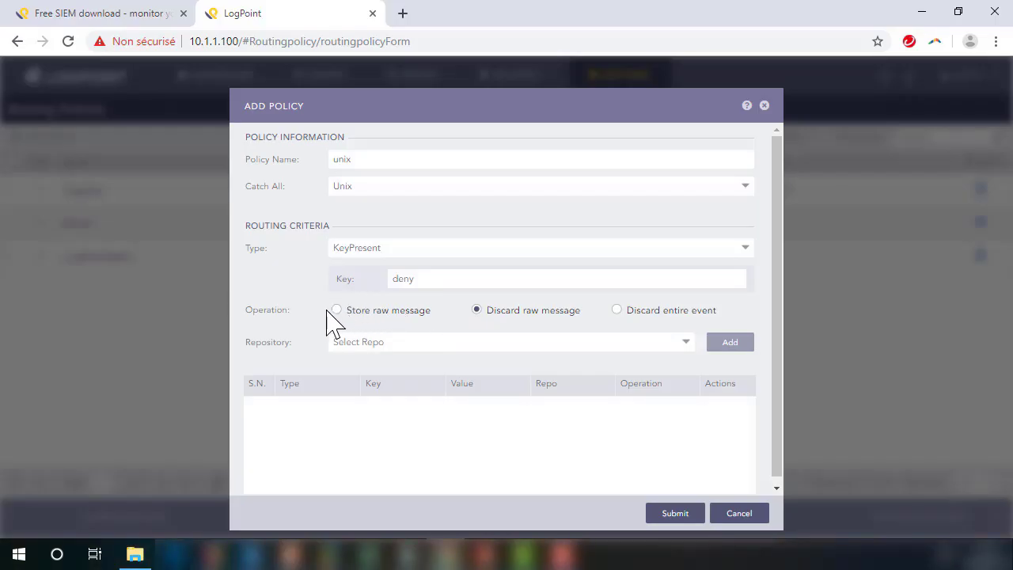
pyautogui.click(387, 346)
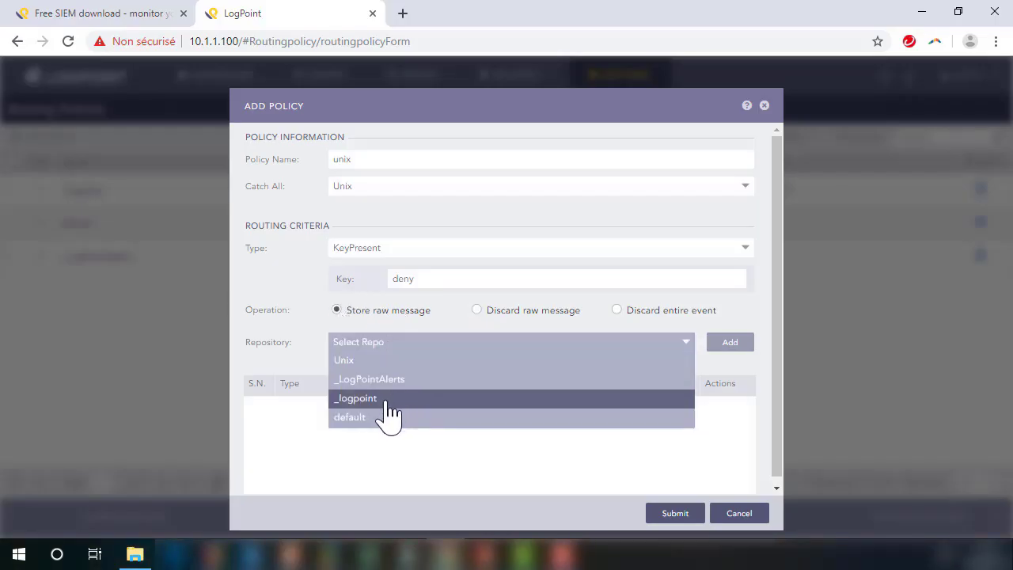
pyautogui.click(295, 325)
# Try a KeyPresentValueMatches routing criterion with key source_ip and value 10.1.1.1, checking the available repositories
pyautogui.click(369, 248)
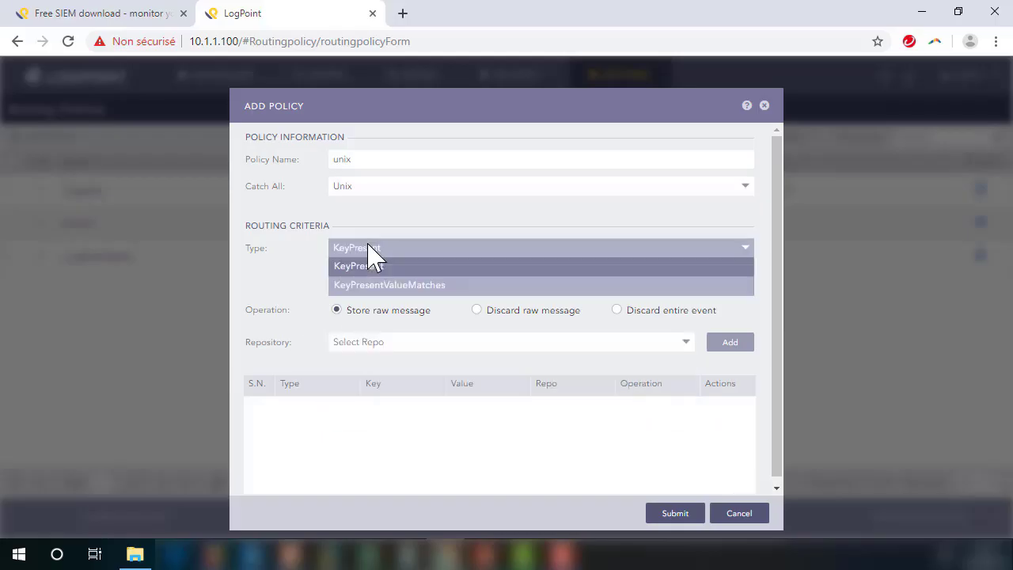
pyautogui.click(363, 286)
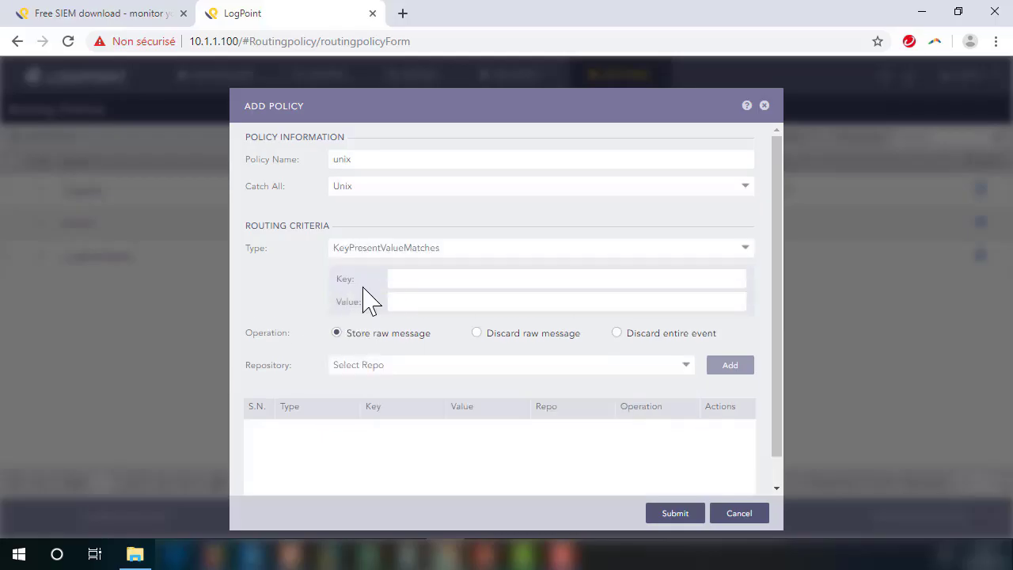
pyautogui.click(420, 281)
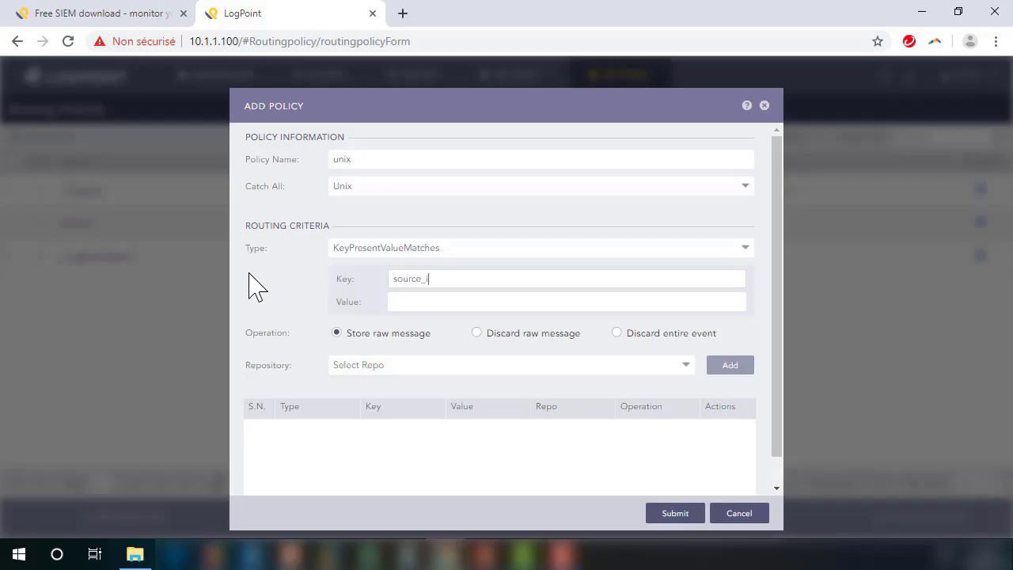
pyautogui.click(409, 301)
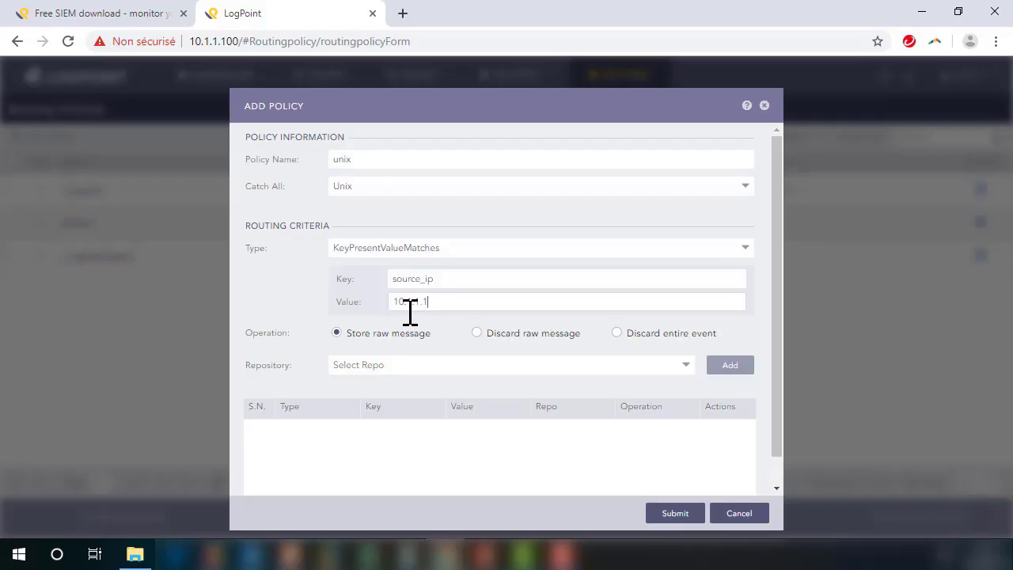
pyautogui.click(379, 366)
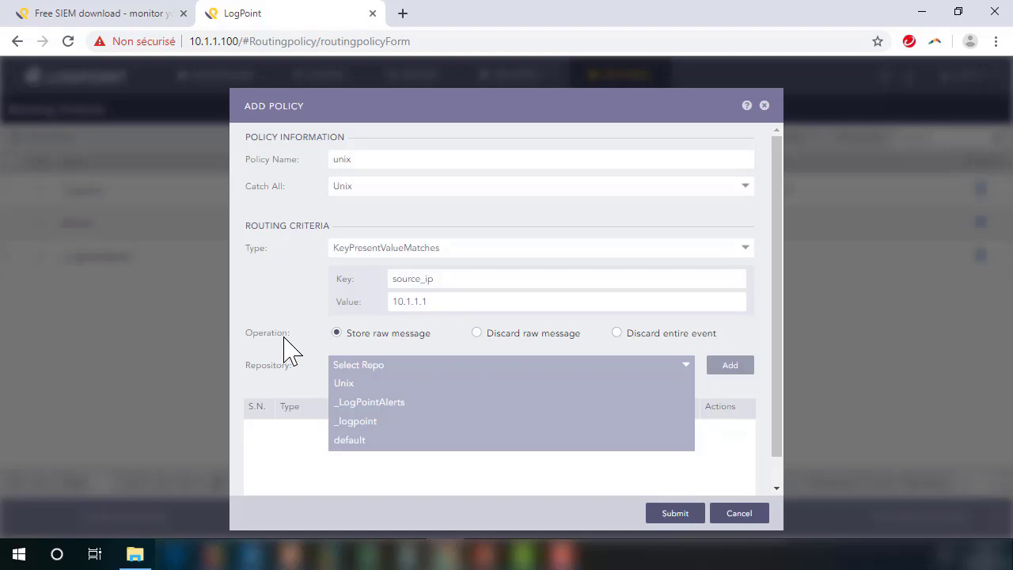
pyautogui.click(285, 312)
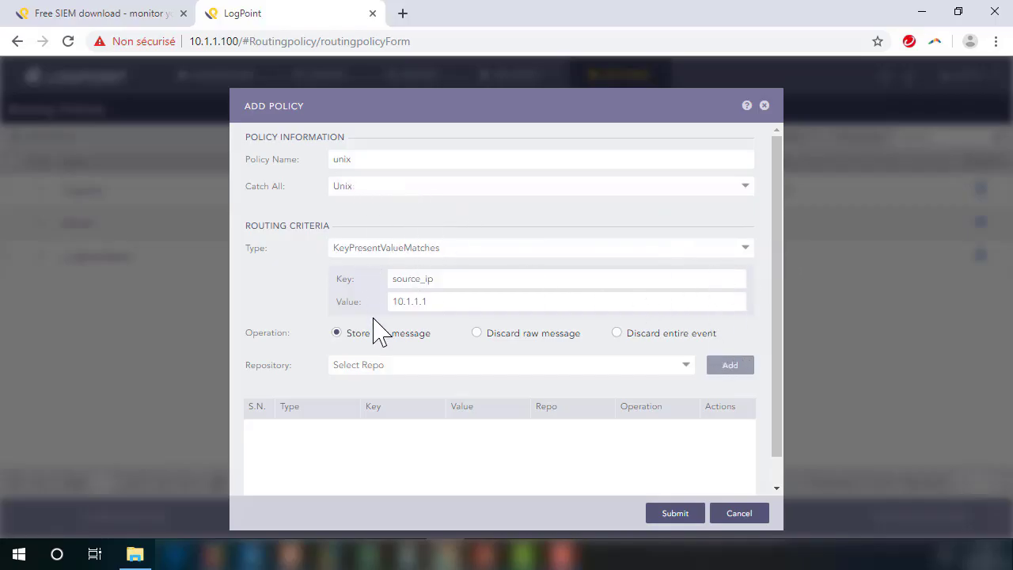
# Set the routing criterion type back to KeyPresent with an empty key, and submit the unix routing policy
pyautogui.click(729, 254)
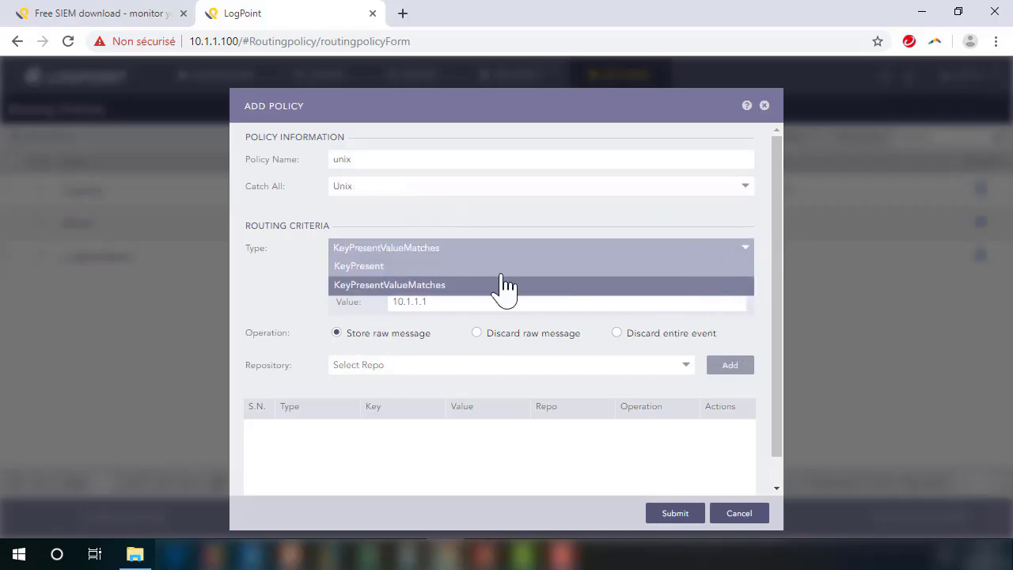
pyautogui.click(384, 271)
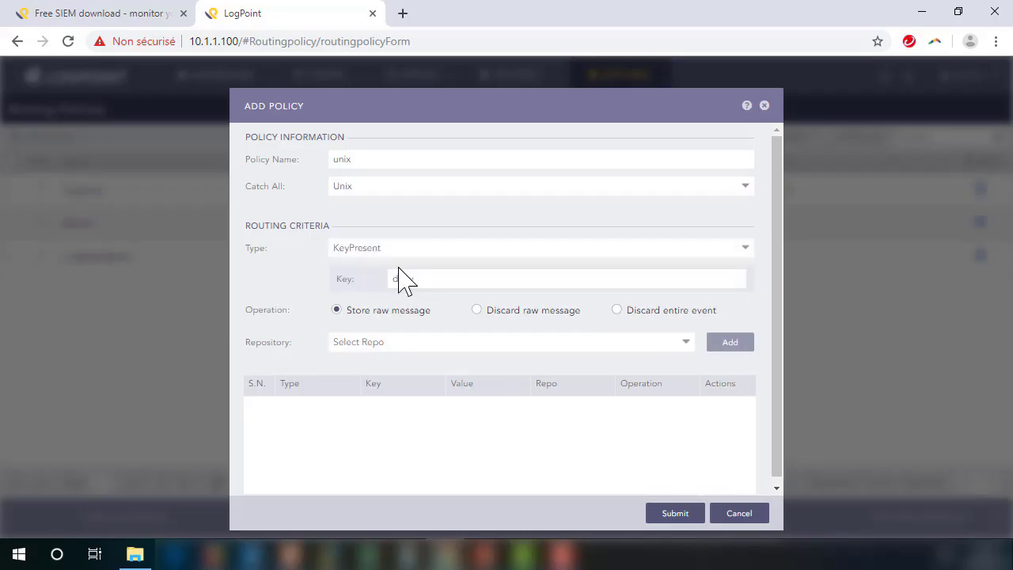
pyautogui.doubleClick(405, 279)
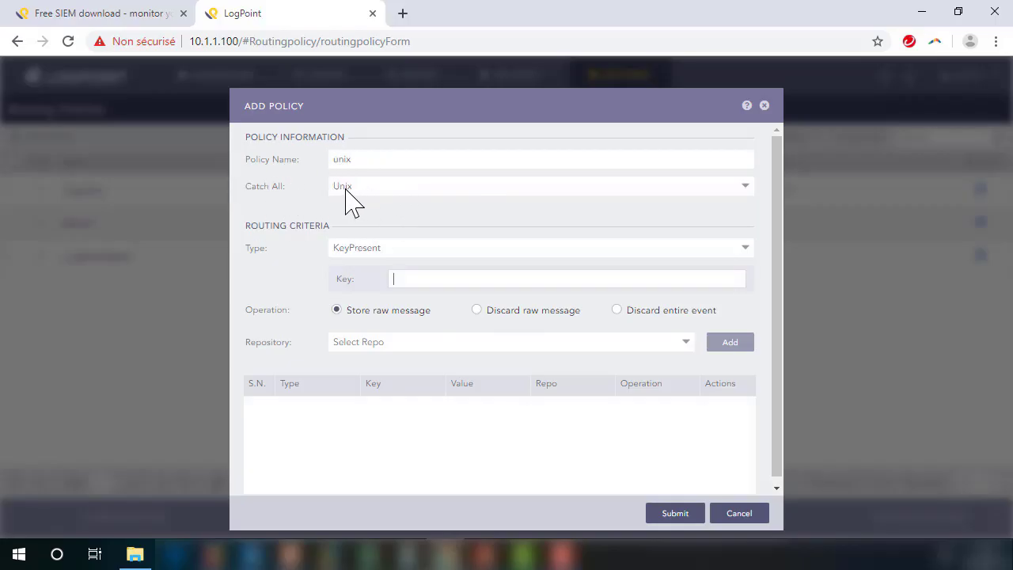
pyautogui.click(677, 515)
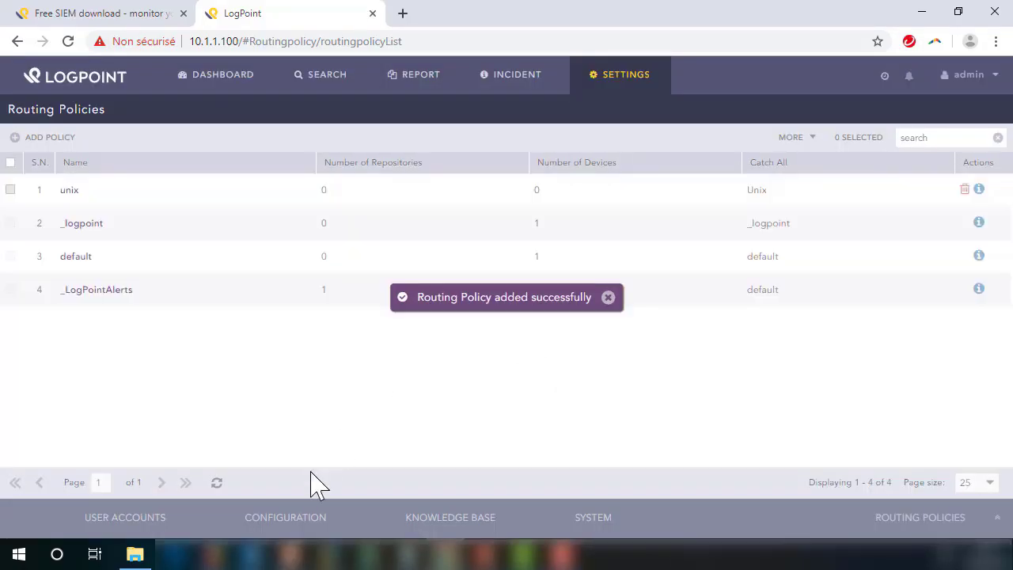
# Start a new normalization policy named unix
pyautogui.click(288, 522)
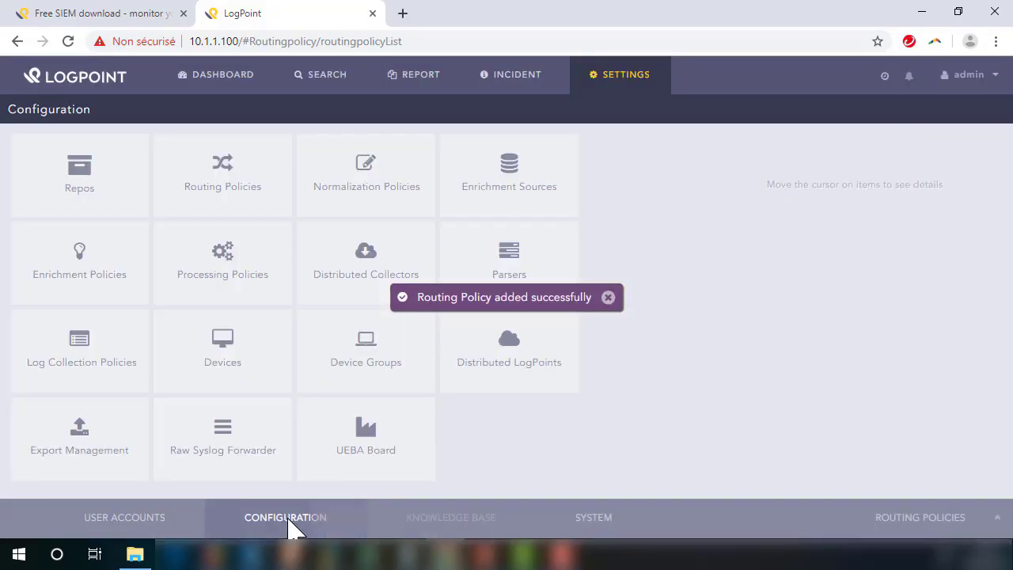
pyautogui.click(403, 198)
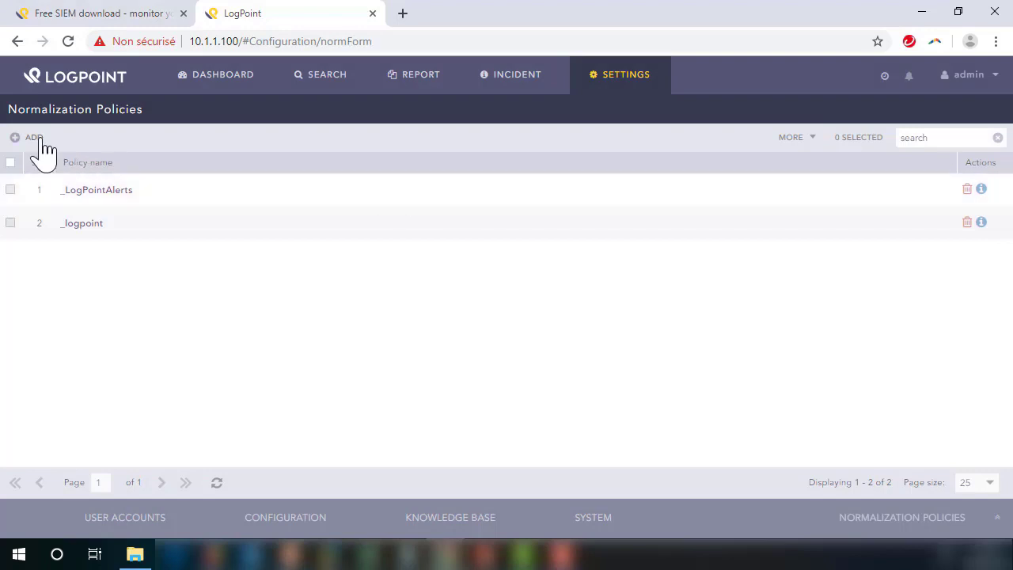
pyautogui.click(40, 140)
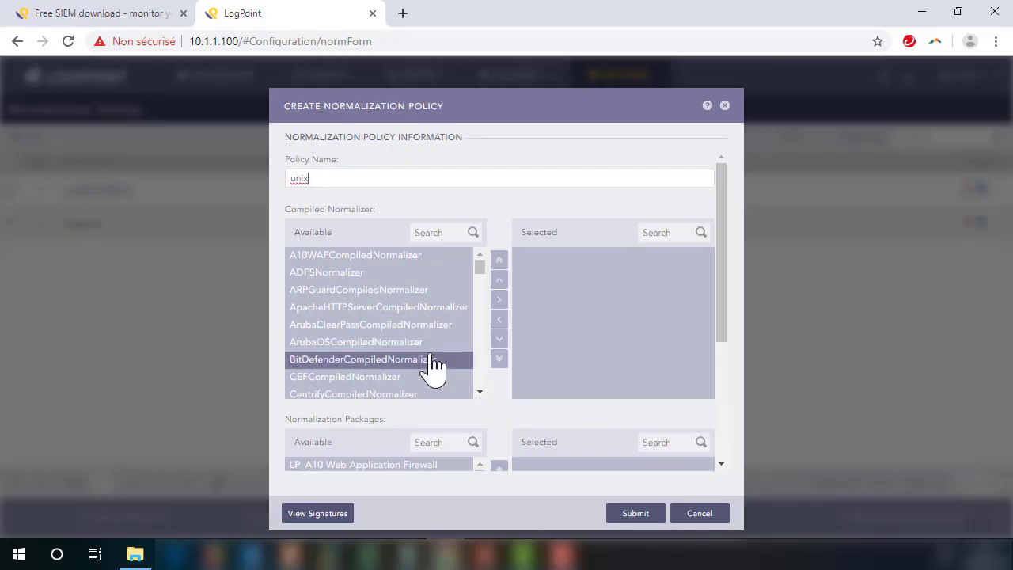
# Search the available normalization packages for unix, add LP_Unix Generic to the policy, and submit it
pyautogui.scroll(-3, 430, 361)
pyautogui.moveTo(725, 248); pyautogui.dragTo(710, 378)
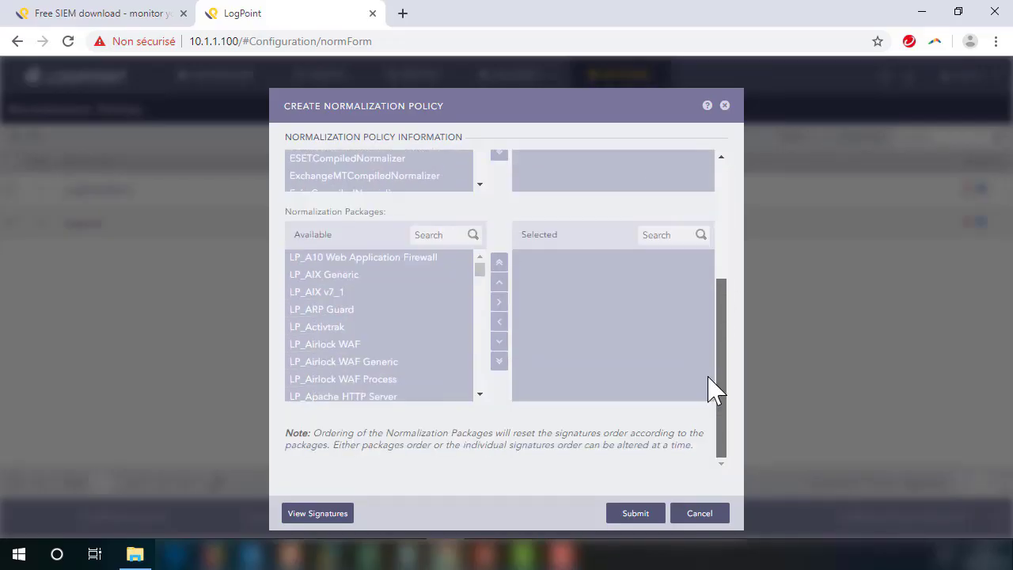
pyautogui.click(440, 236)
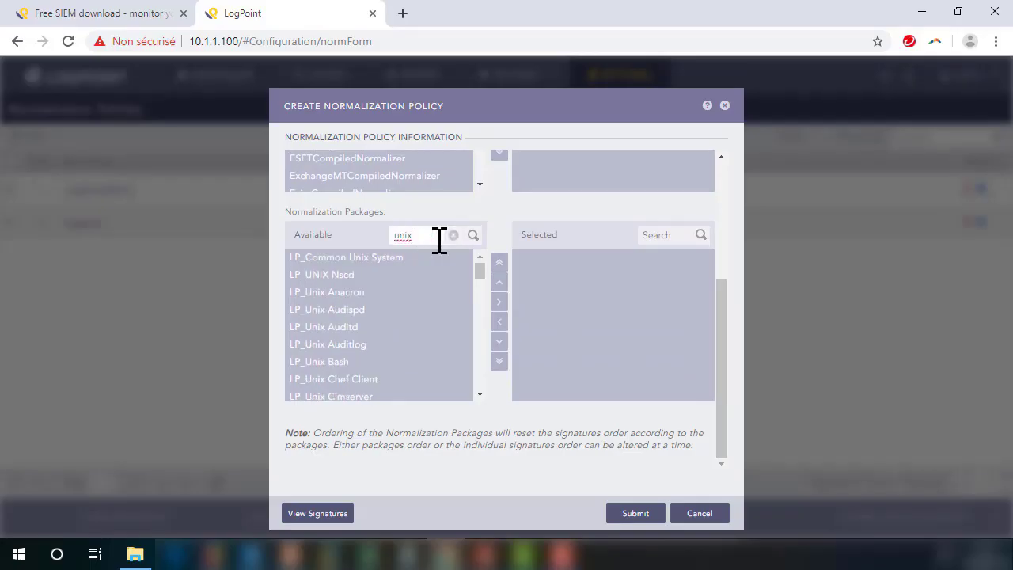
pyautogui.moveTo(484, 276); pyautogui.dragTo(485, 308)
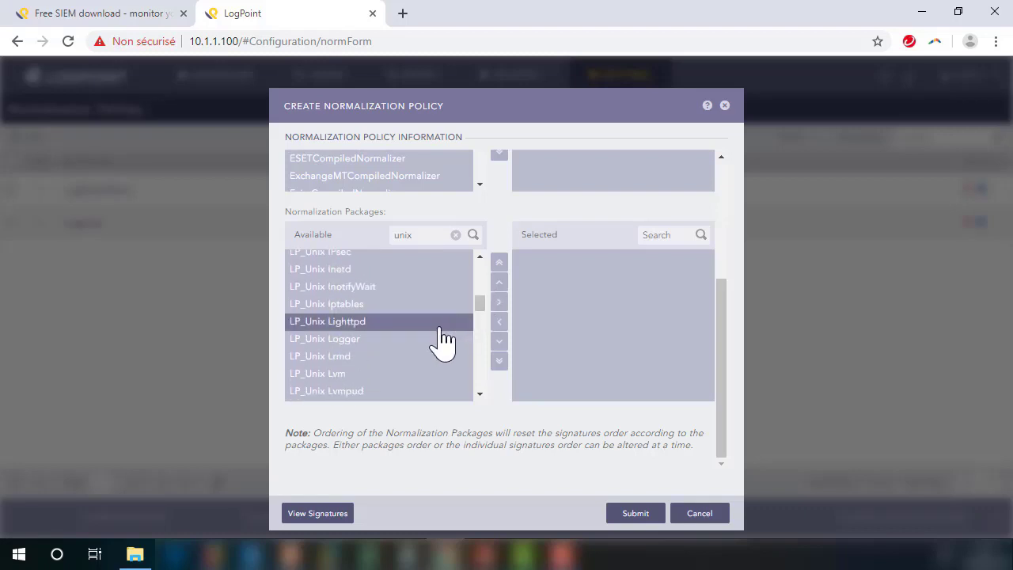
pyautogui.scroll(-5, 441, 339)
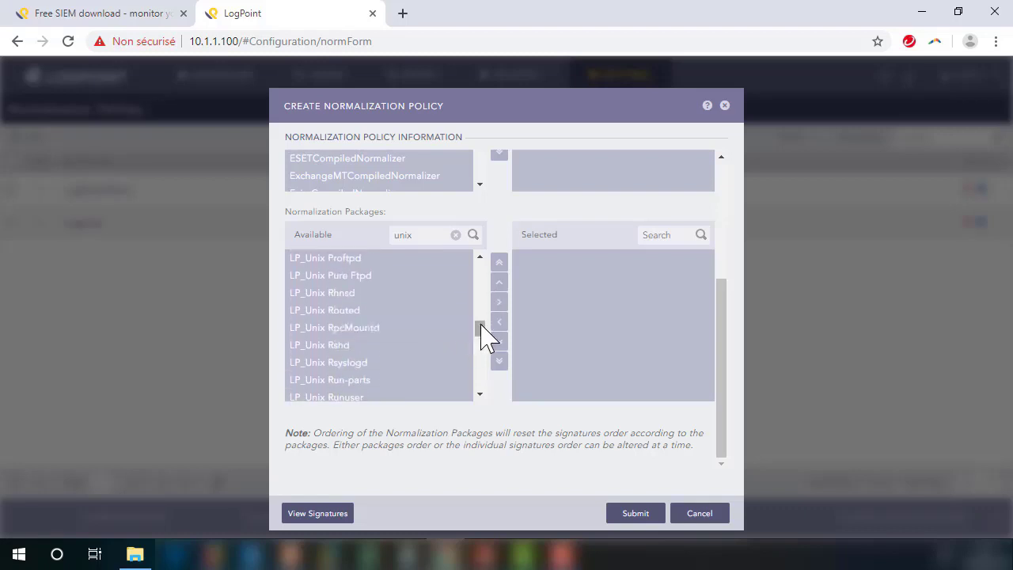
pyautogui.moveTo(481, 334); pyautogui.dragTo(485, 294)
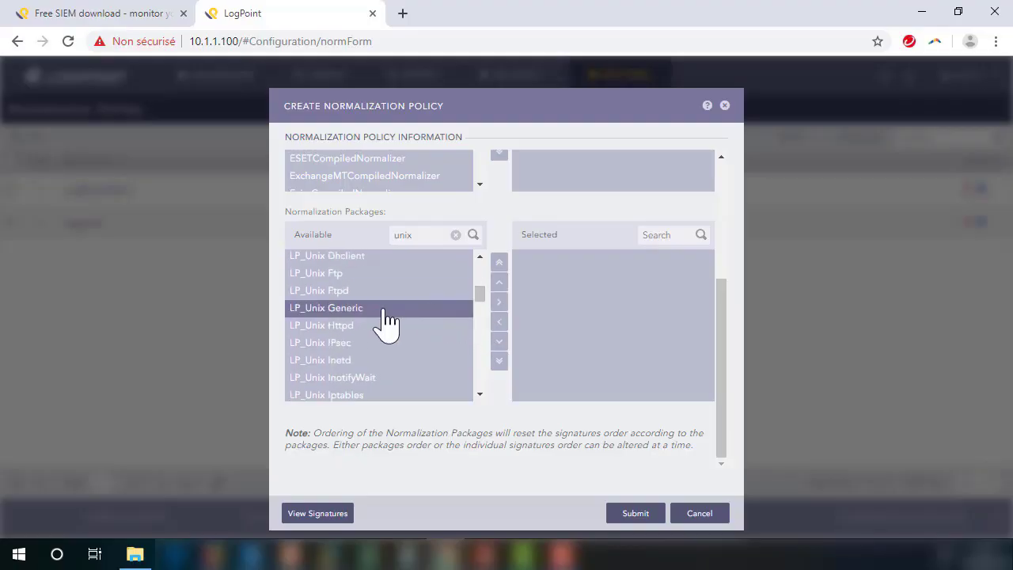
pyautogui.click(499, 301)
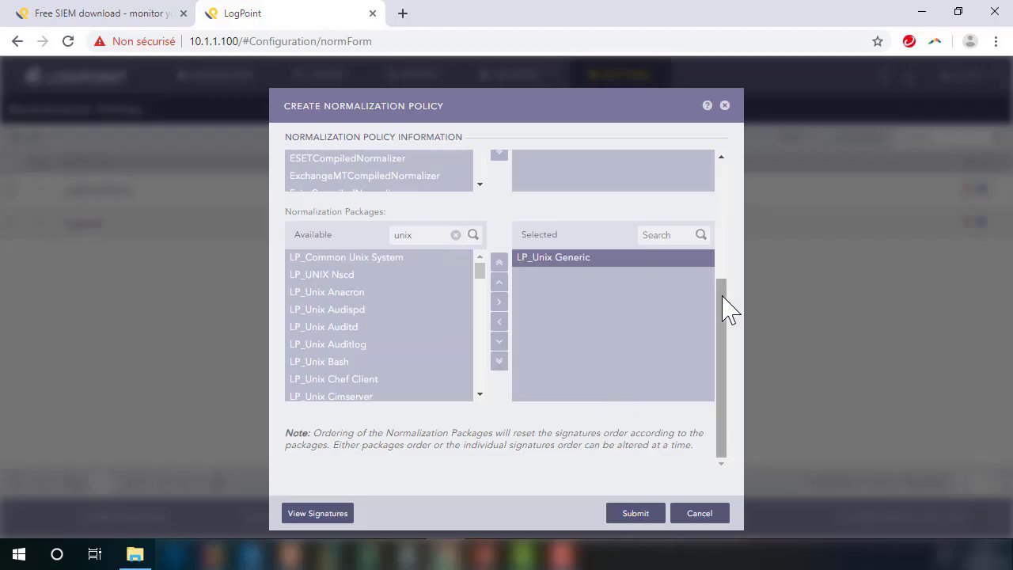
pyautogui.moveTo(723, 309); pyautogui.dragTo(591, 184)
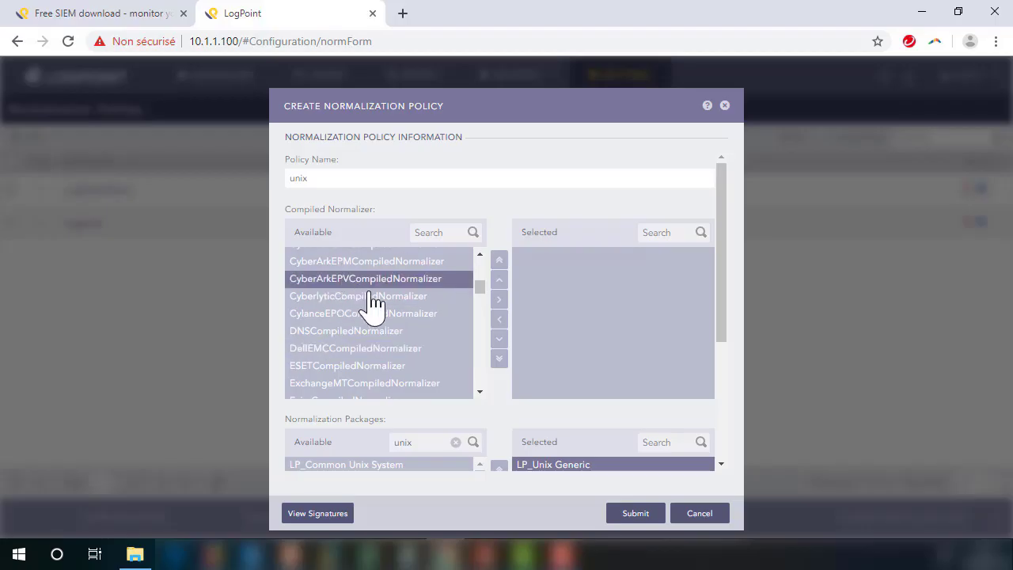
pyautogui.click(630, 515)
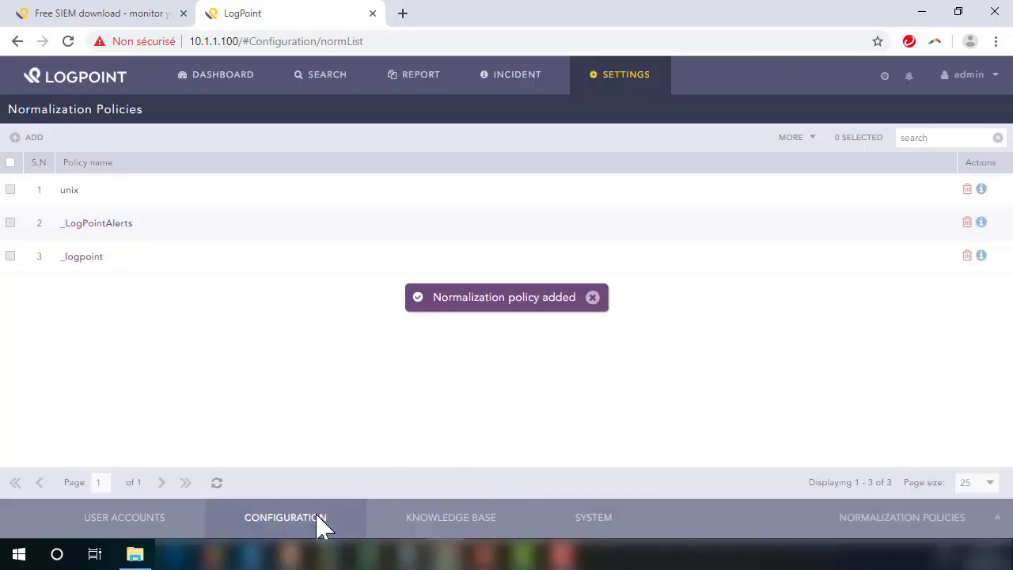
# Start a new processing policy named unix
pyautogui.click(319, 523)
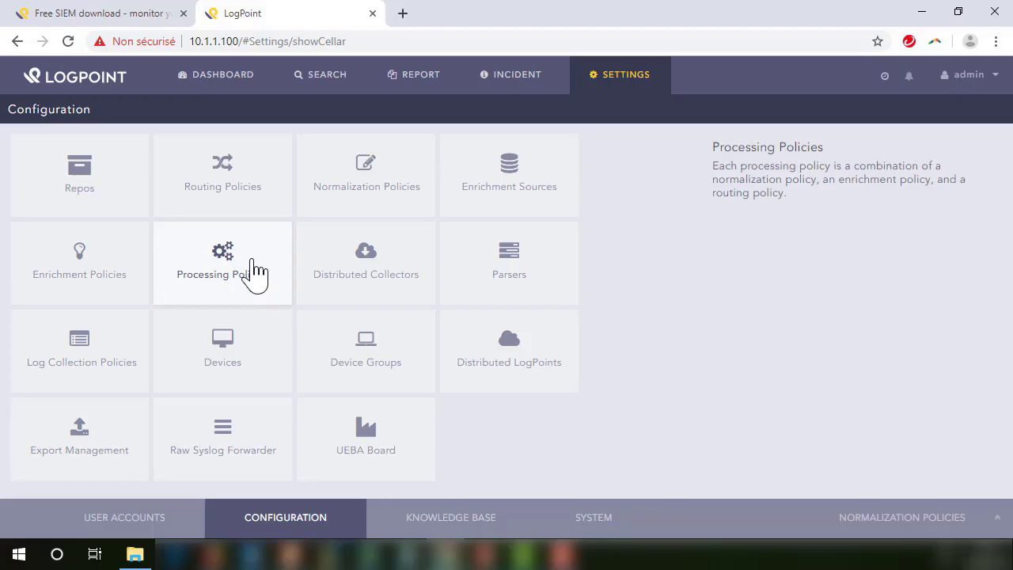
pyautogui.click(253, 272)
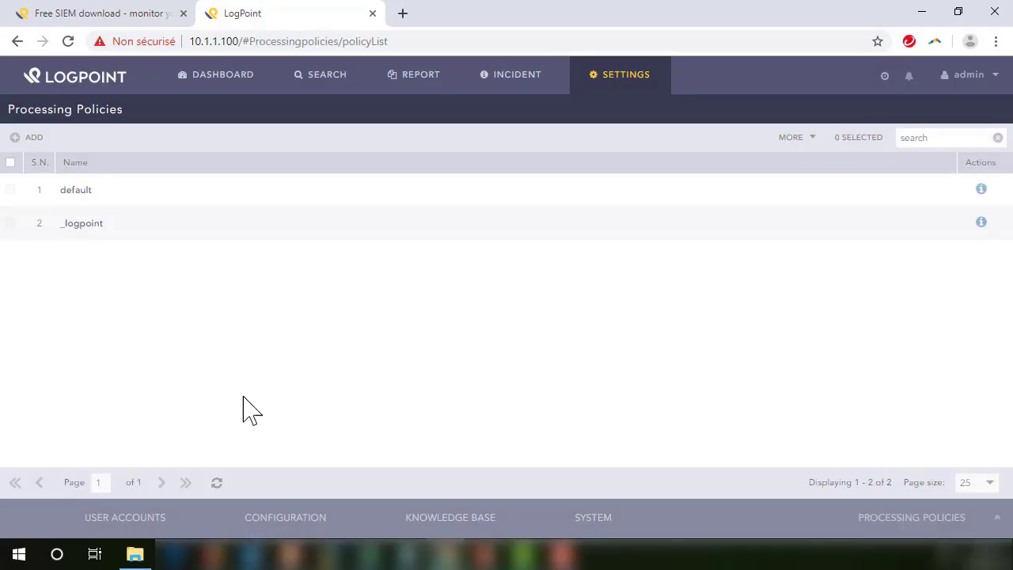
pyautogui.click(266, 519)
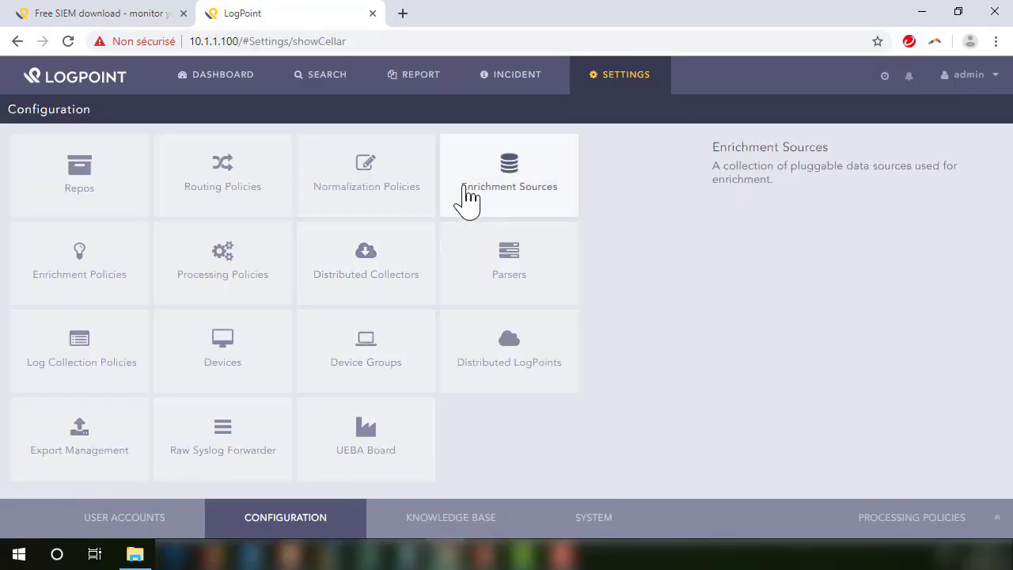
pyautogui.click(227, 278)
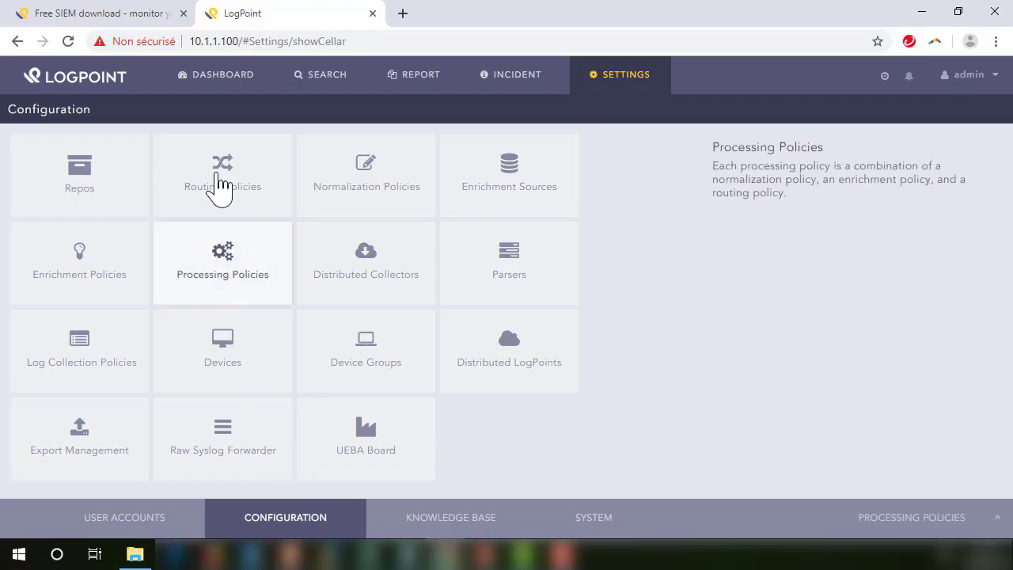
pyautogui.click(35, 141)
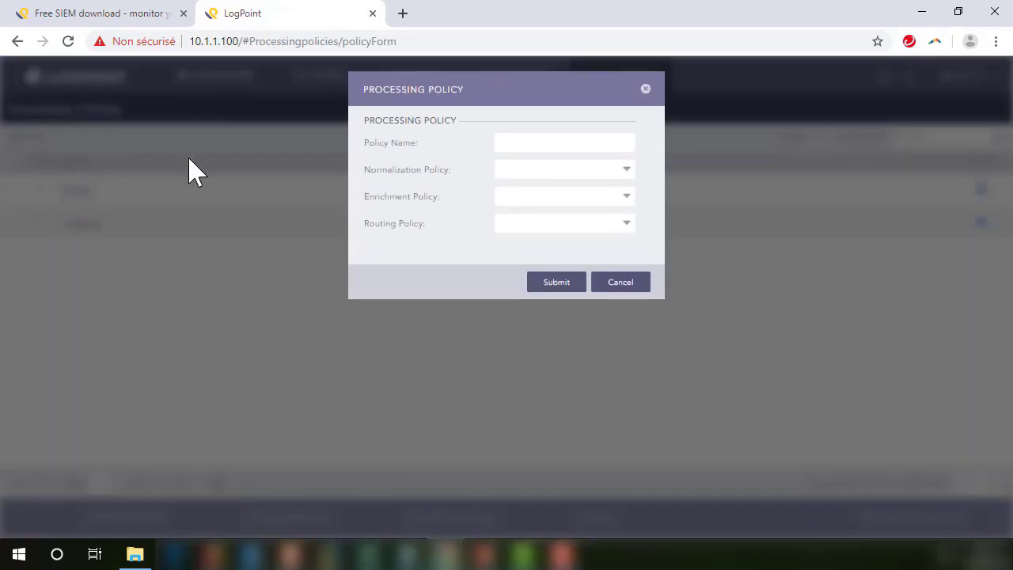
pyautogui.write('unix')
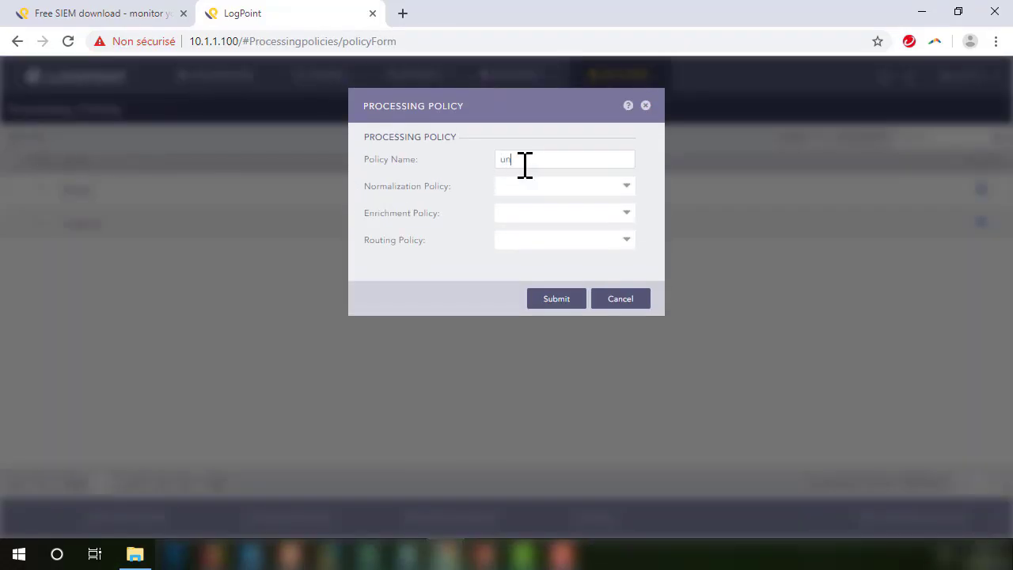
# Assign the unix normalization policy, None for enrichment and the unix routing policy, and submit the processing policy
pyautogui.click(507, 188)
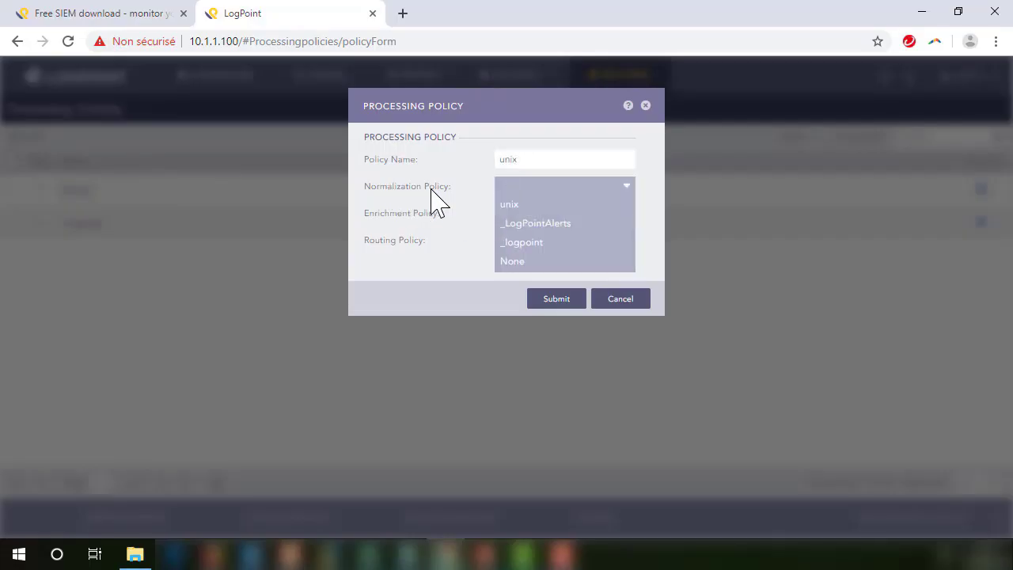
pyautogui.click(528, 205)
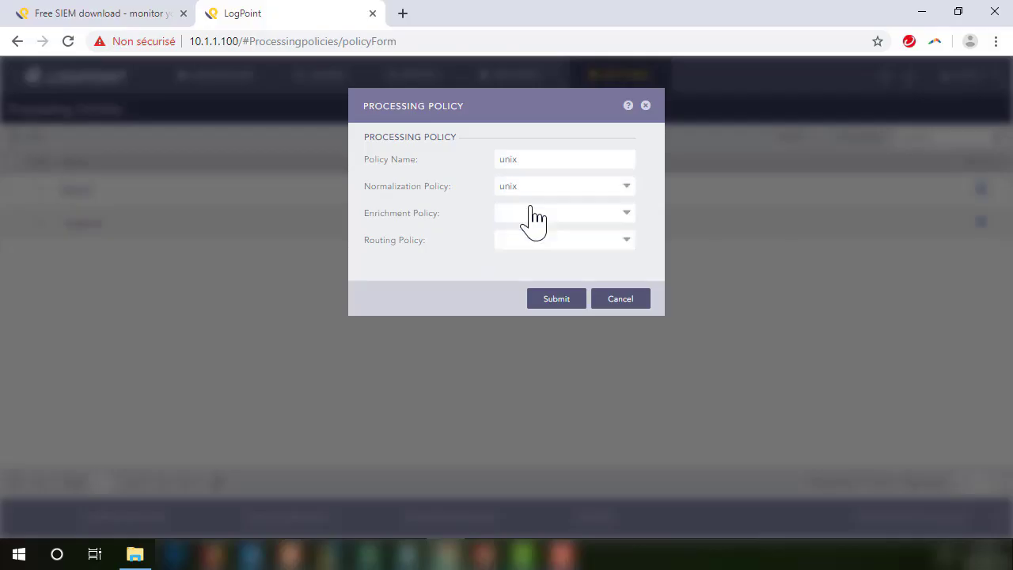
pyautogui.click(512, 215)
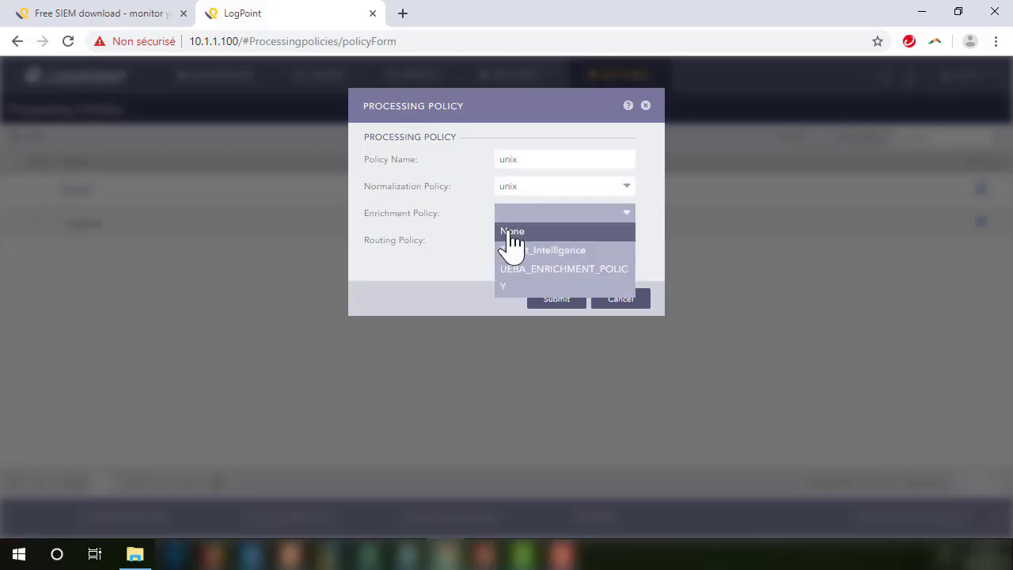
pyautogui.click(511, 233)
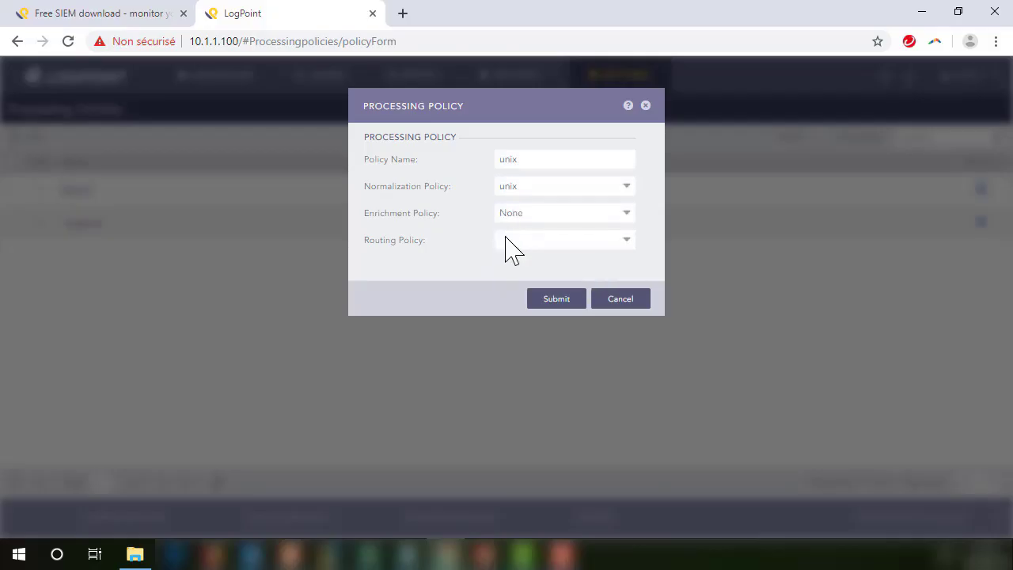
pyautogui.click(515, 242)
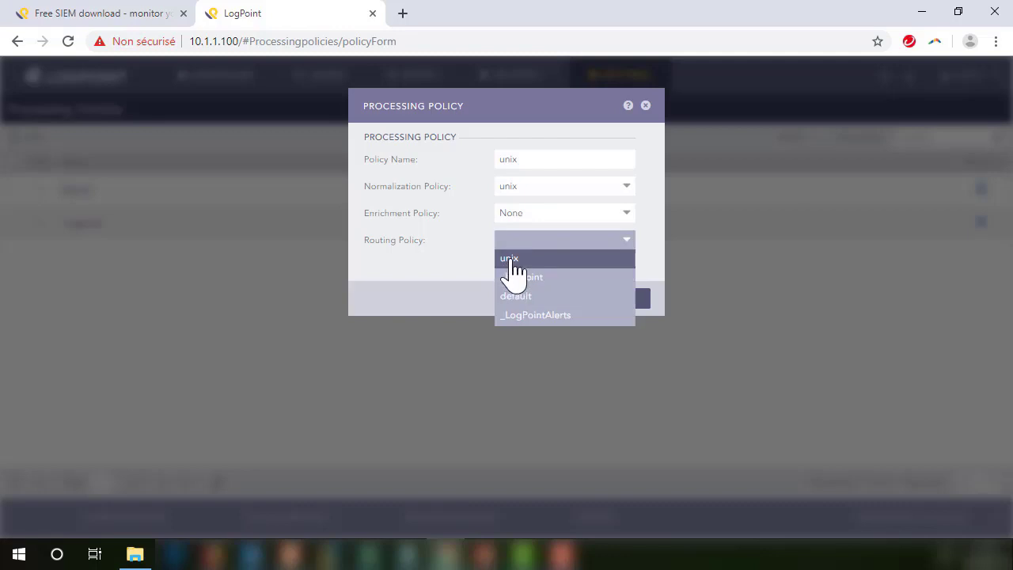
pyautogui.click(520, 258)
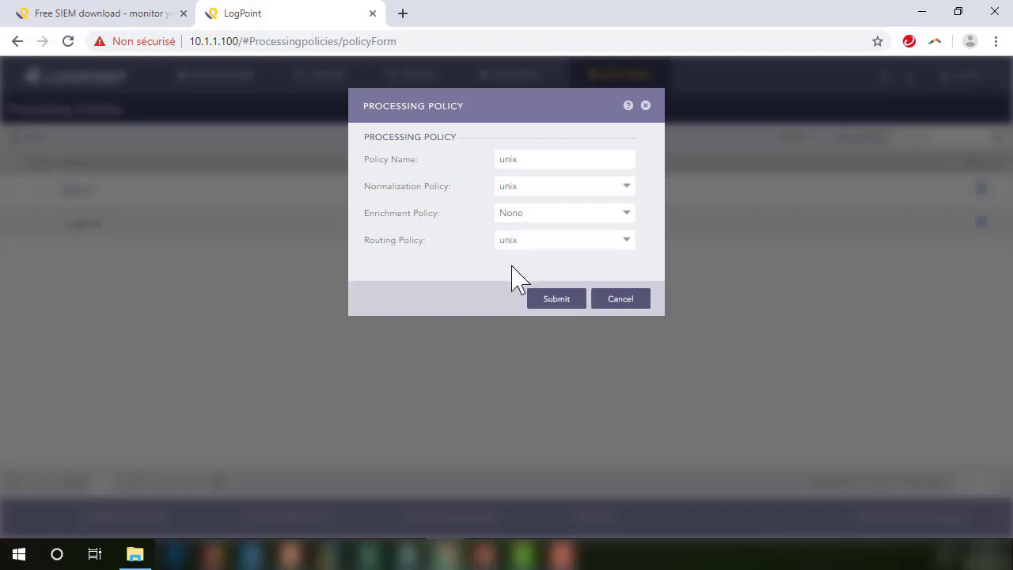
pyautogui.click(564, 301)
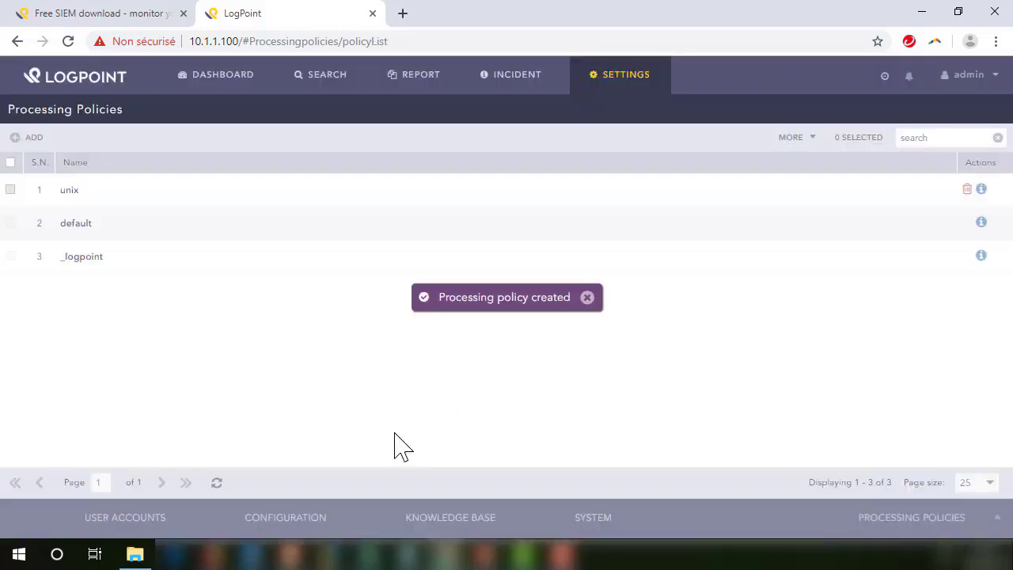
# Start a new device in the Devices configuration, named Unix with IP address 10.1.1.240
pyautogui.click(307, 526)
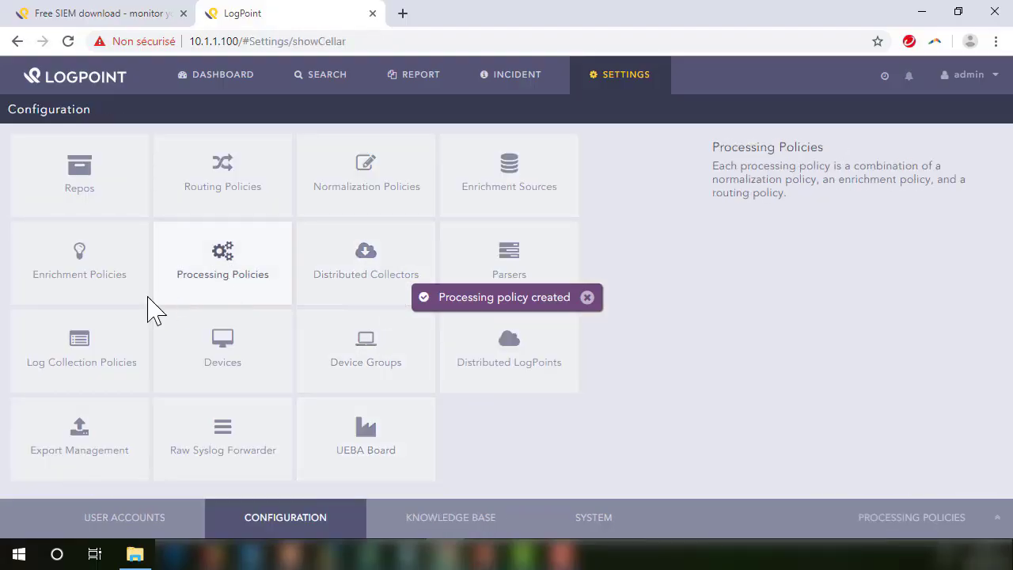
pyautogui.click(252, 366)
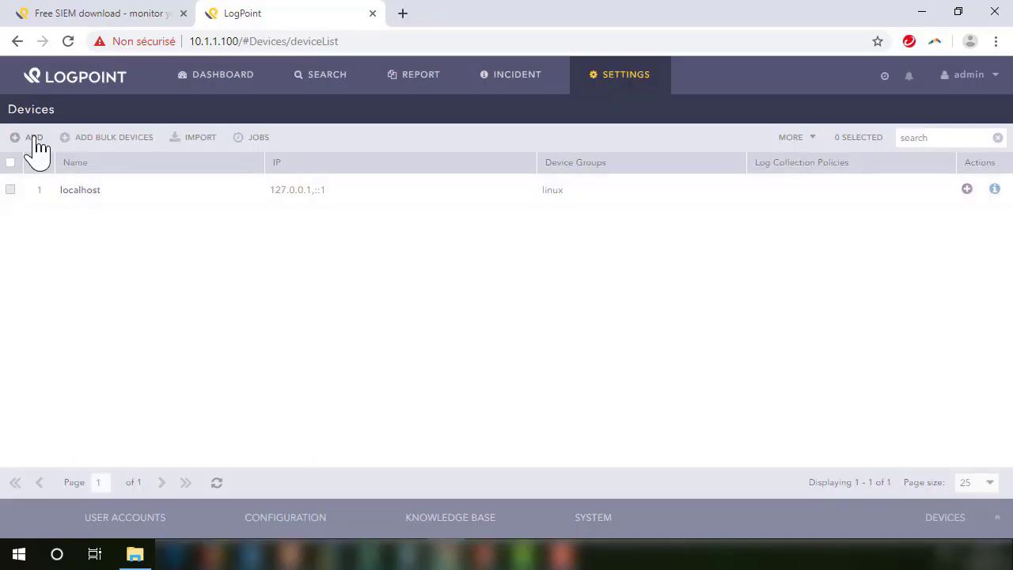
pyautogui.click(34, 139)
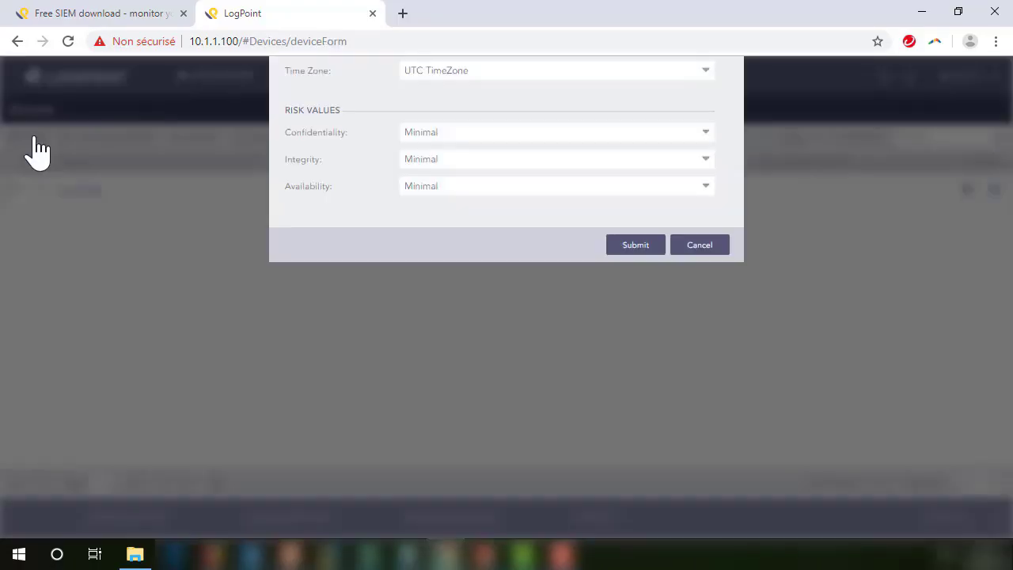
pyautogui.click(418, 160)
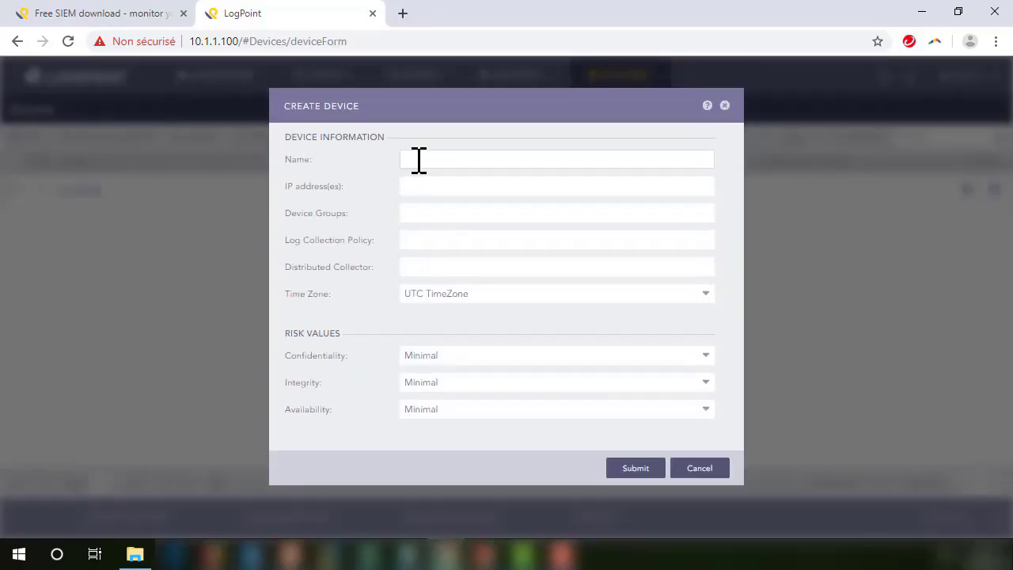
pyautogui.write('Unix')
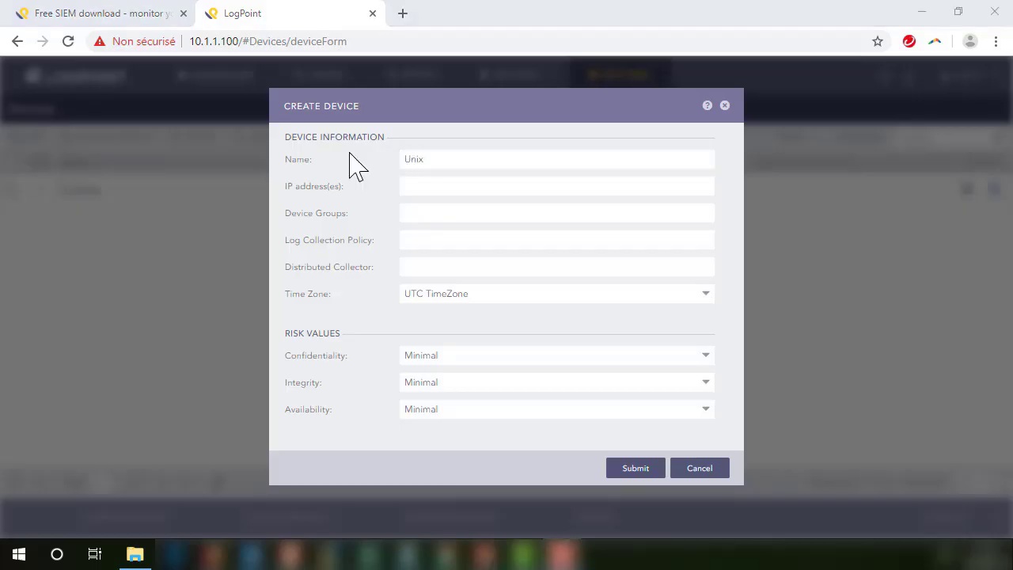
pyautogui.click(428, 185)
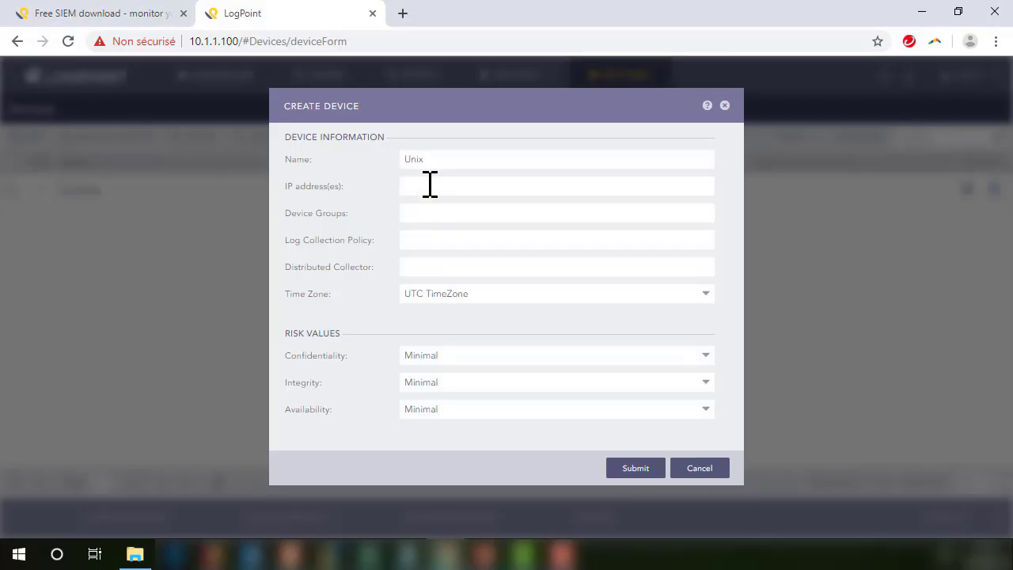
pyautogui.write('10.1.1.240')
pyautogui.click(425, 210)
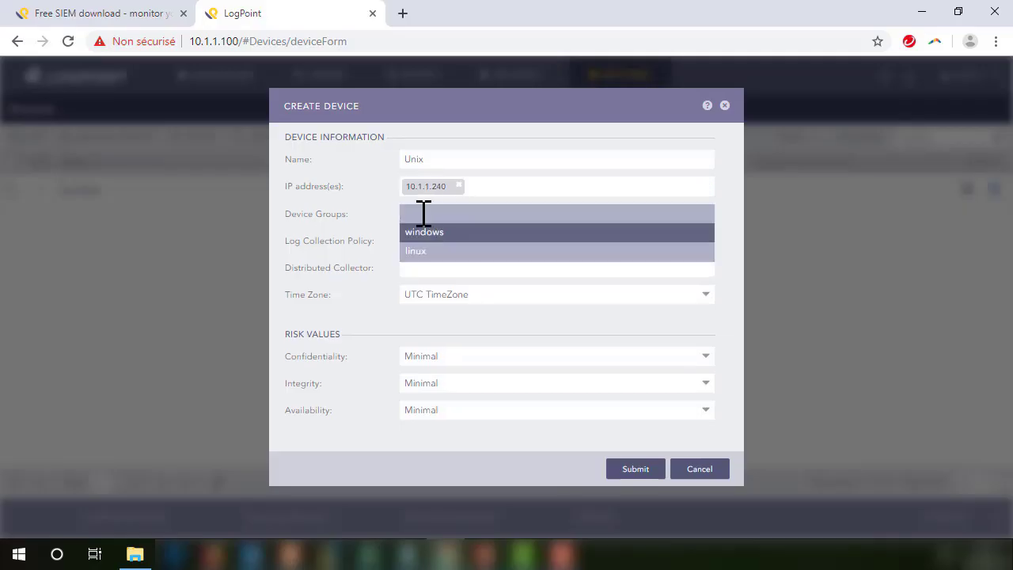
pyautogui.click(417, 254)
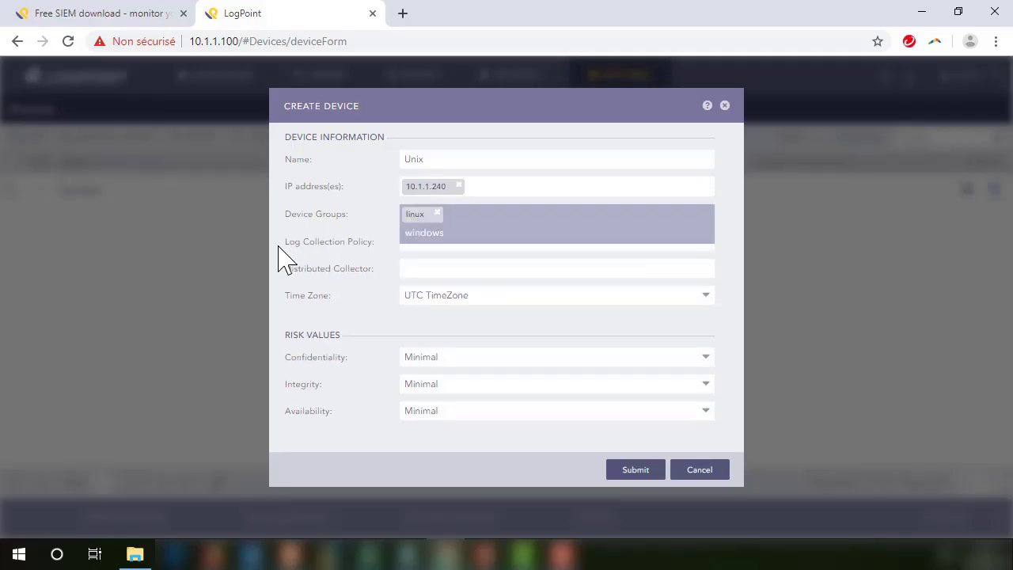
pyautogui.click(437, 212)
pyautogui.click(378, 231)
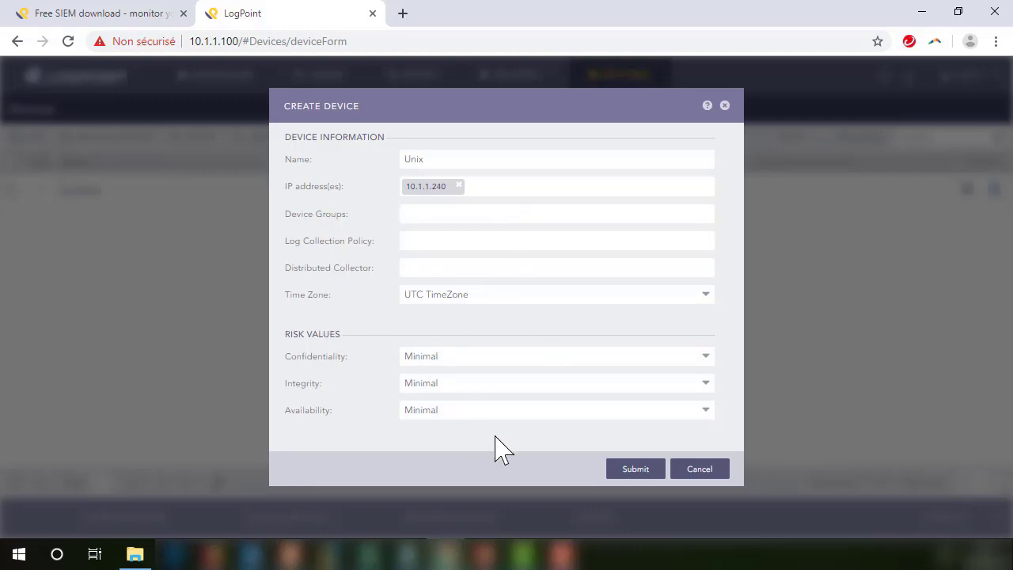
# Submit the Unix device and add a Syslog Collector to it with the unix processing policy
pyautogui.click(633, 468)
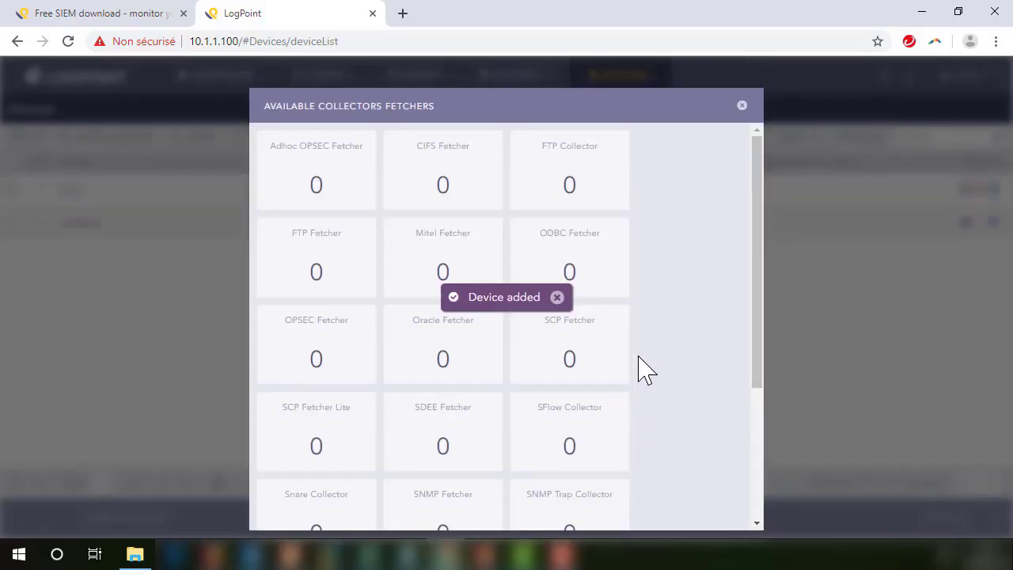
pyautogui.moveTo(756, 218); pyautogui.dragTo(726, 345)
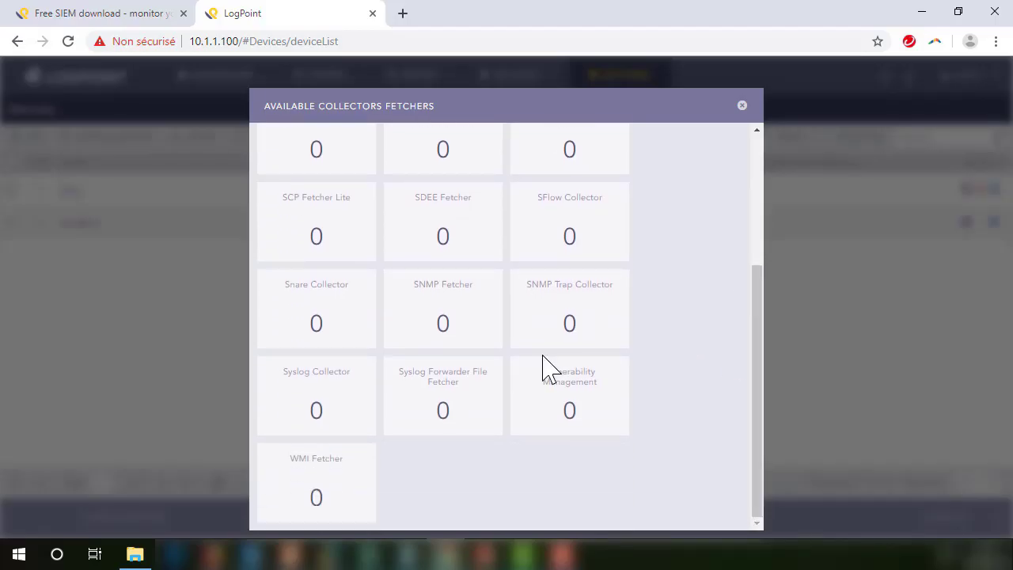
pyautogui.click(321, 410)
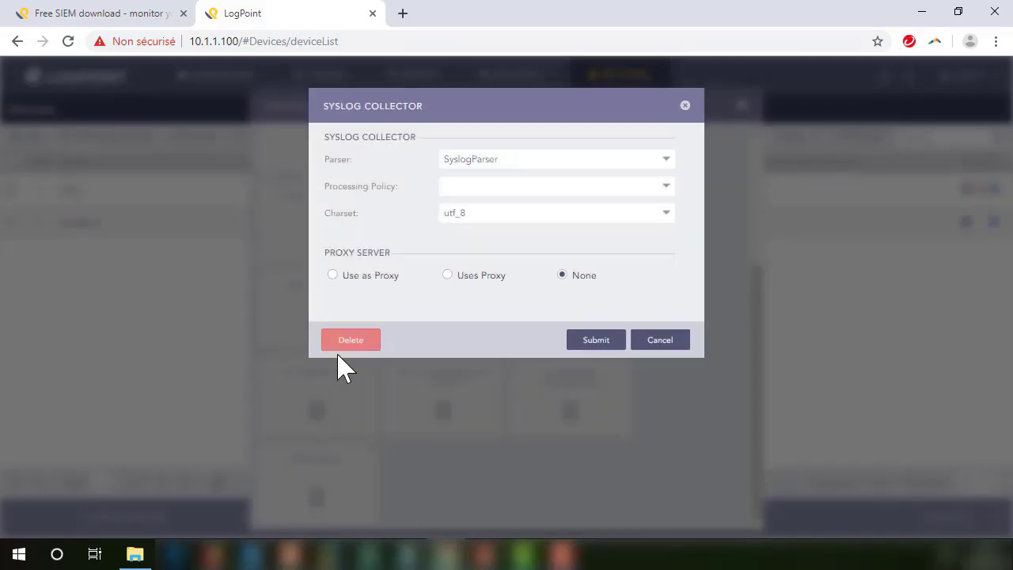
pyautogui.click(468, 188)
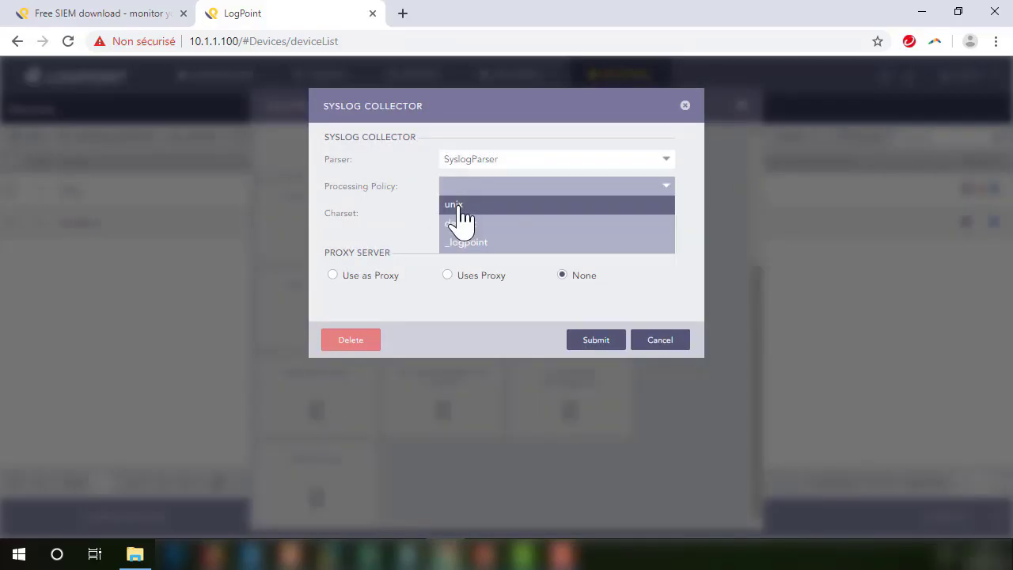
pyautogui.click(455, 205)
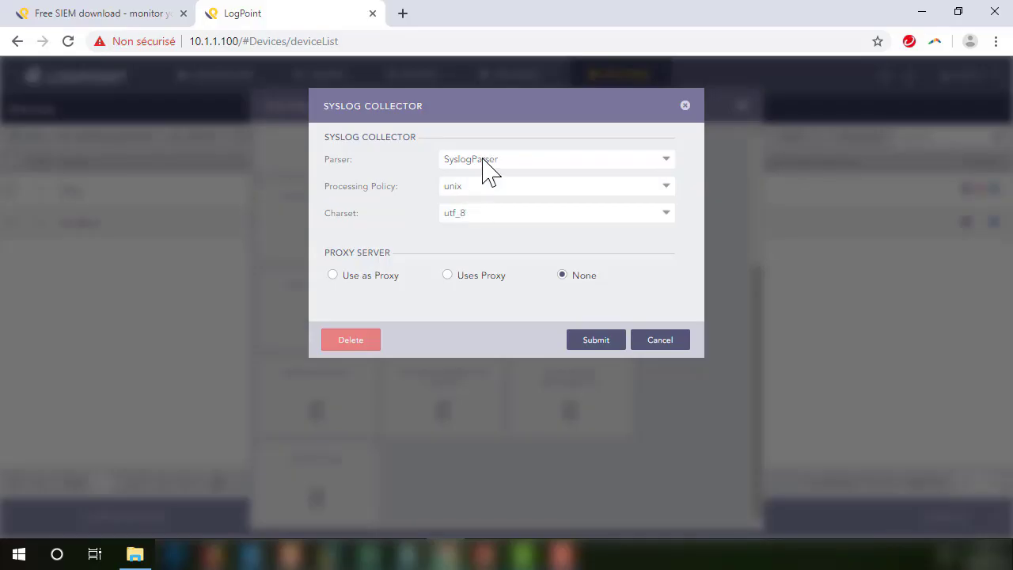
pyautogui.click(597, 341)
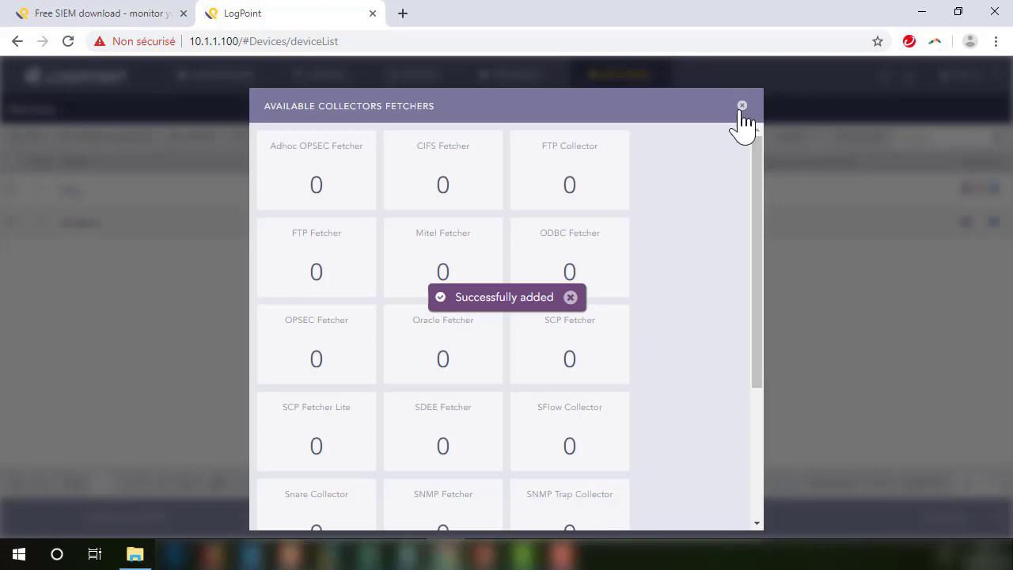
pyautogui.click(741, 107)
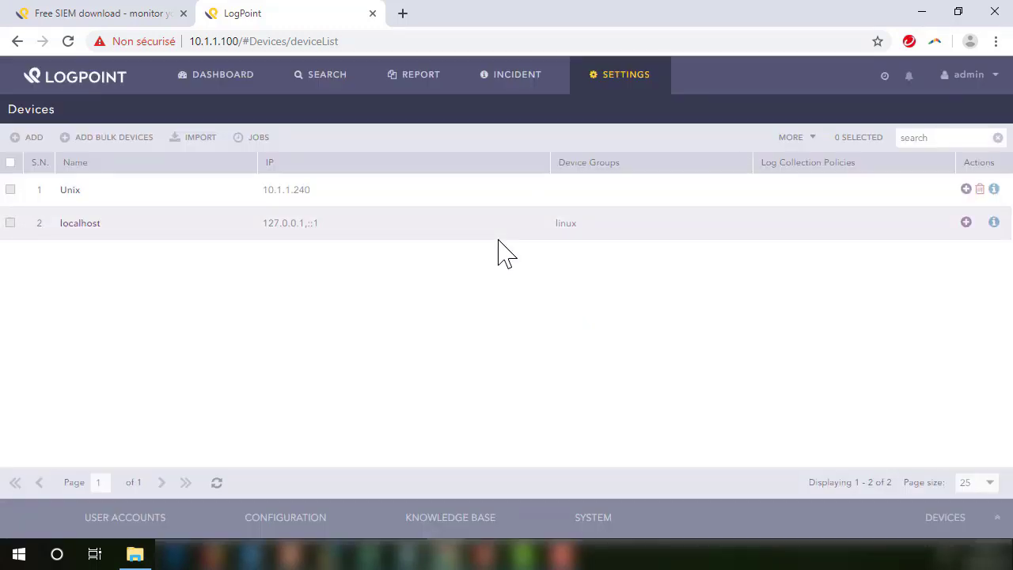
pyautogui.doubleClick(303, 191)
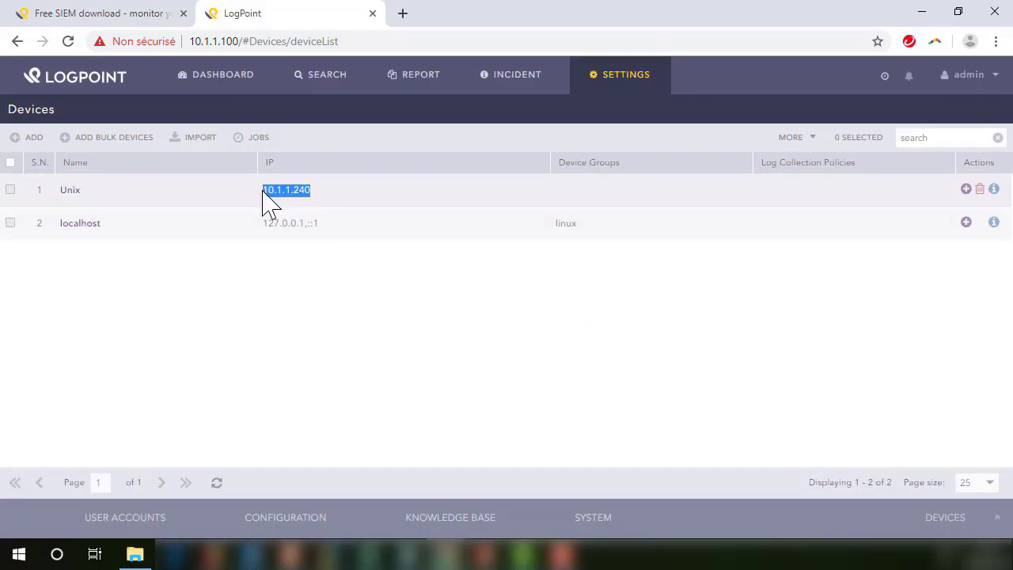